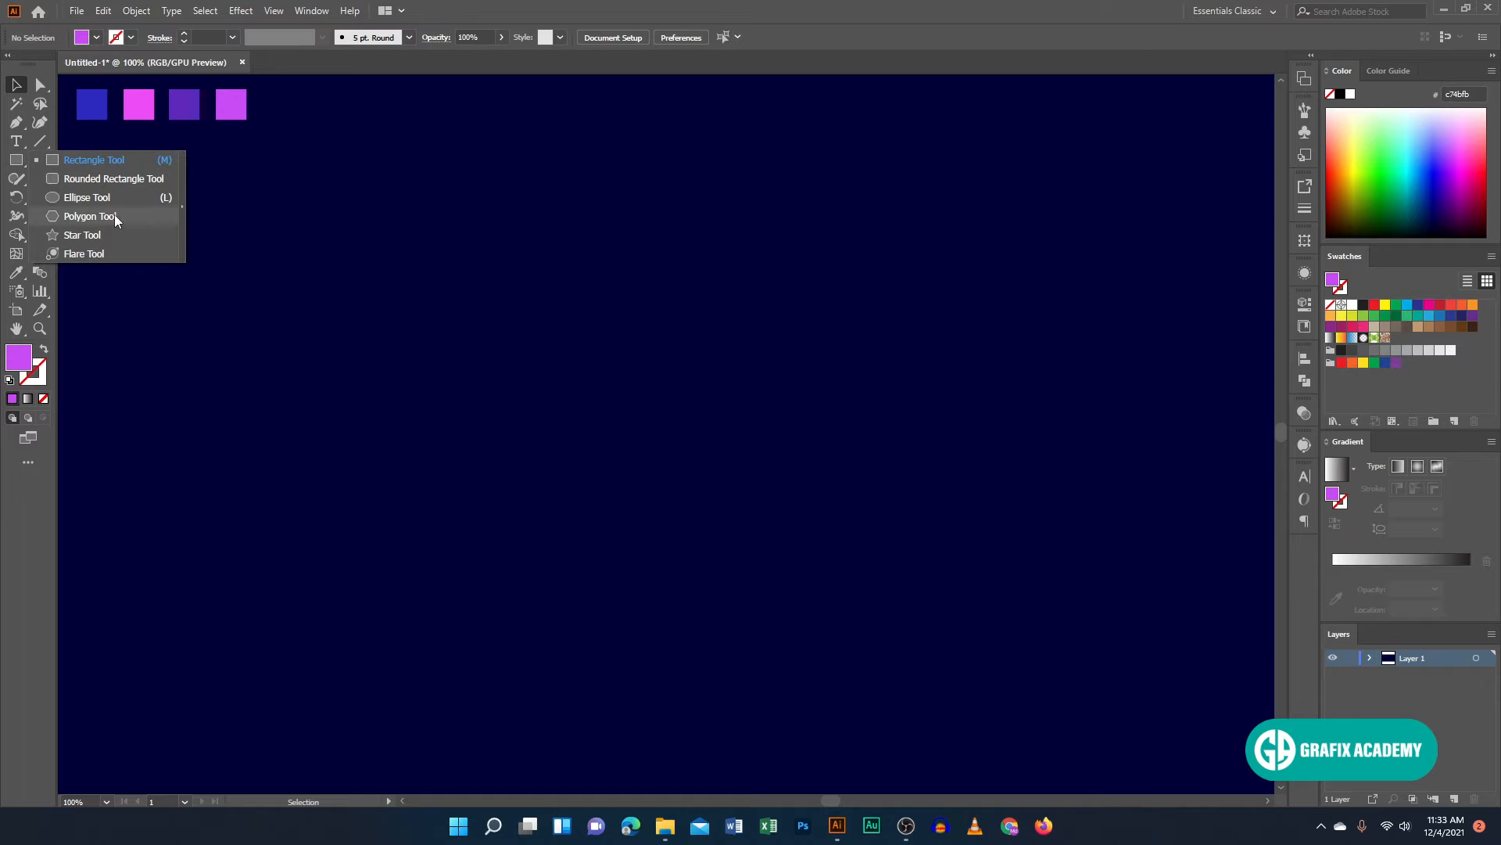
Draw a purple hexagon about 339 px wide mid-canvas and rotate it 90° so it stands on a corner.
{"action": "left_click", "coordinate": [121, 222]}
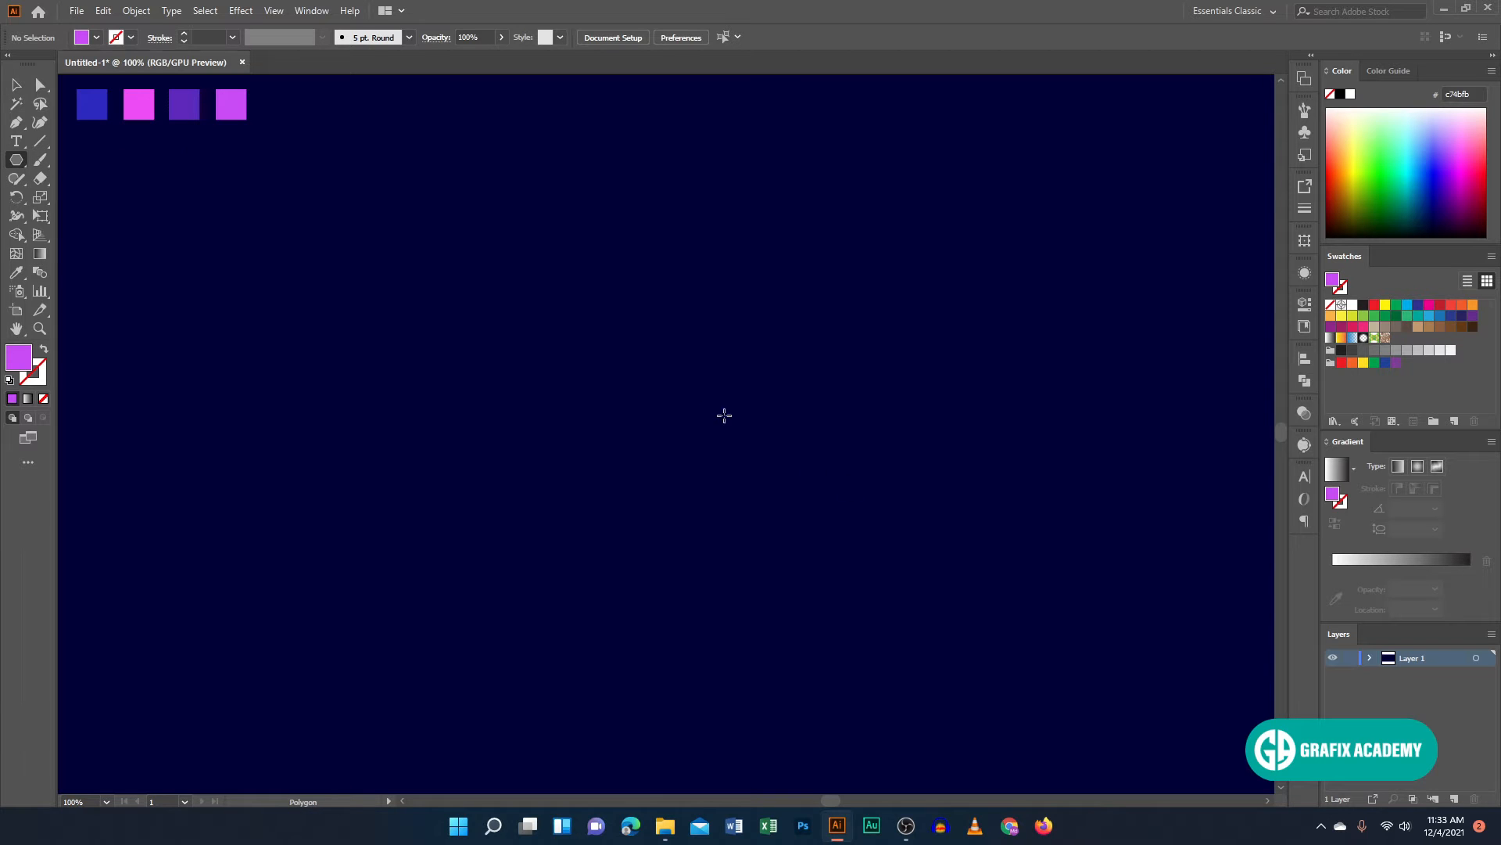
{"action": "left_click_drag", "start_coordinate": [648, 370], "coordinate": [797, 485]}
{"action": "key", "text": "v"}
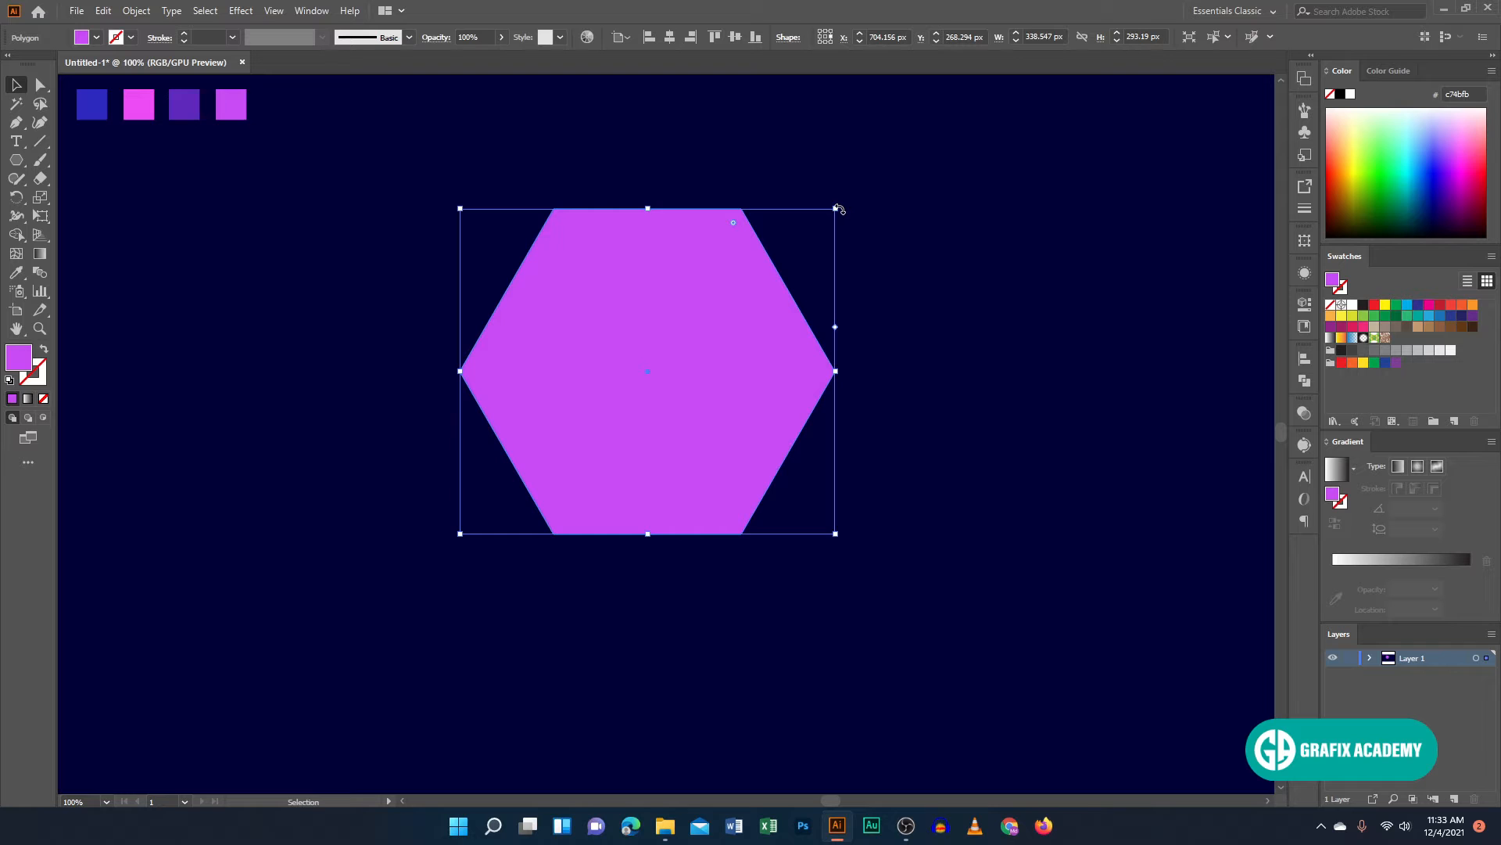
{"action": "left_click_drag", "start_coordinate": [864, 242], "coordinate": [848, 526]}
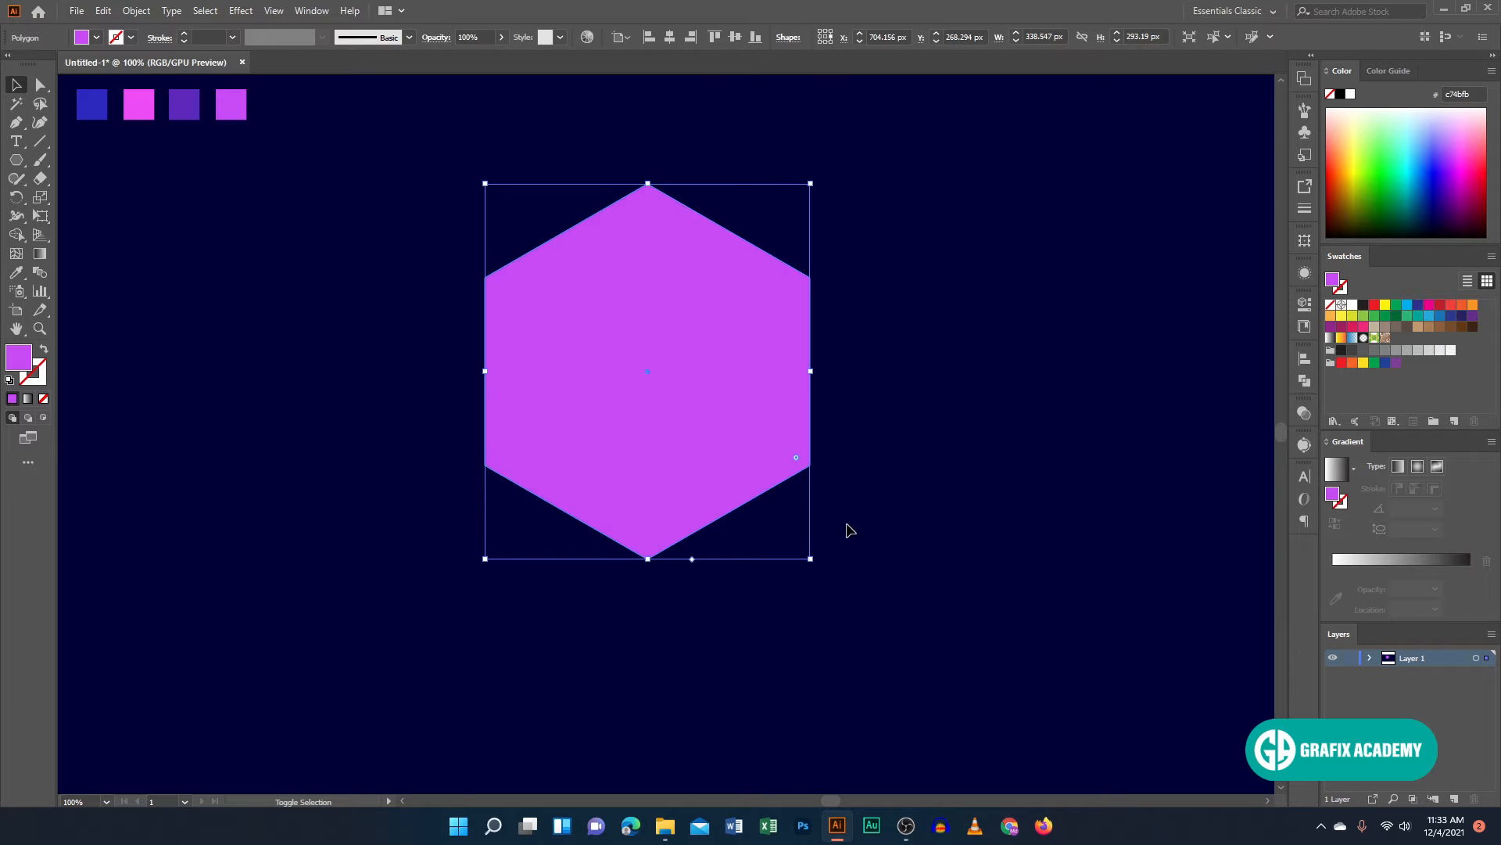
{"action": "left_click", "coordinate": [348, 229]}
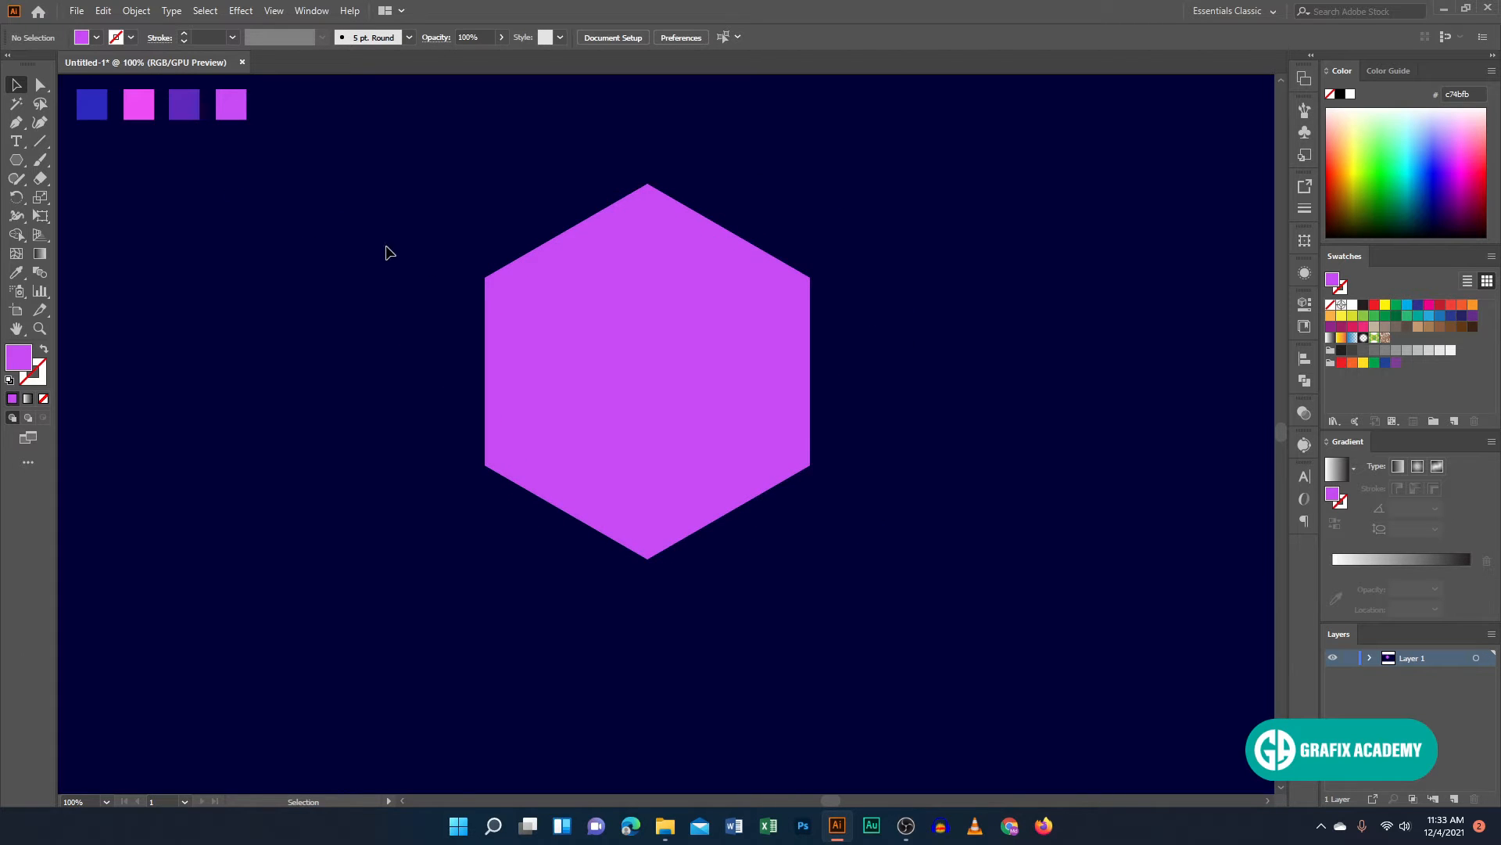
Swap the hexagon's fill and stroke so it has no fill and a purple outline.
{"action": "left_click", "coordinate": [589, 406]}
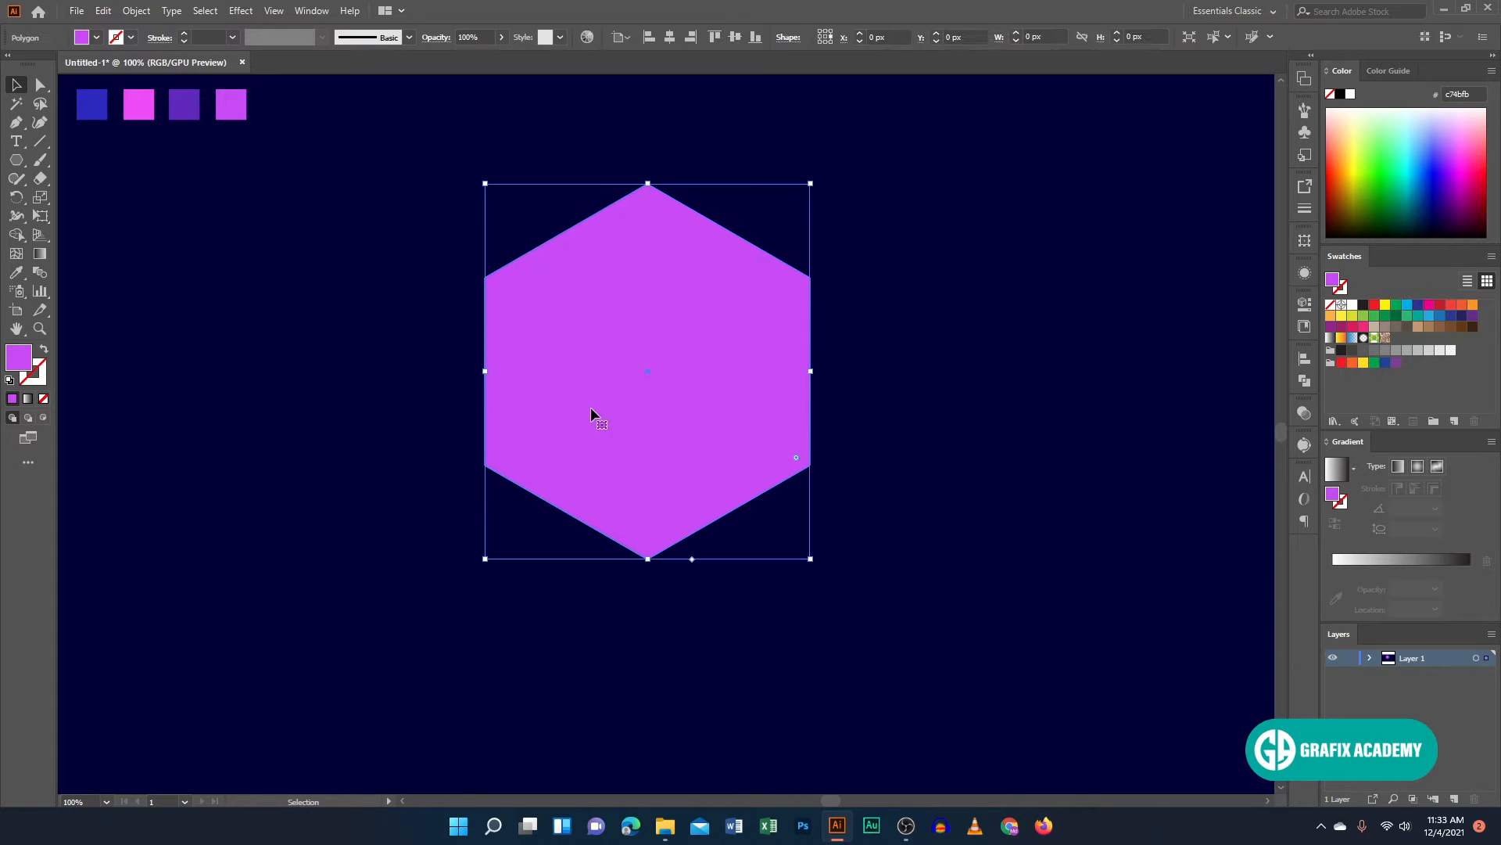
{"action": "left_click", "coordinate": [44, 351]}
{"action": "left_click", "coordinate": [429, 379]}
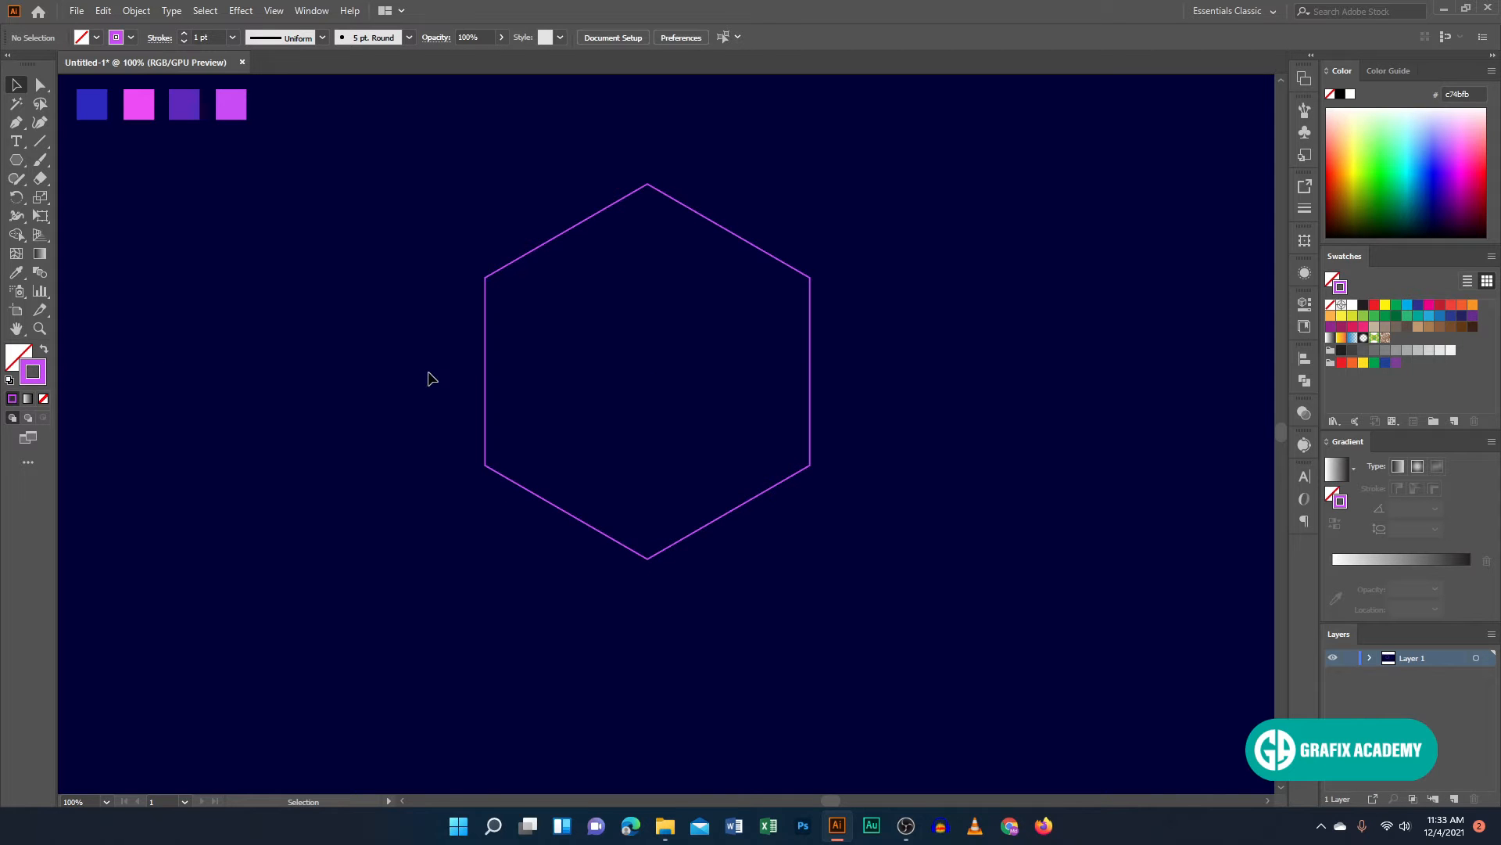
Draw line segments joining the hexagon's top and bottom corners and its upper-left and lower-right corners.
{"action": "left_click", "coordinate": [41, 143]}
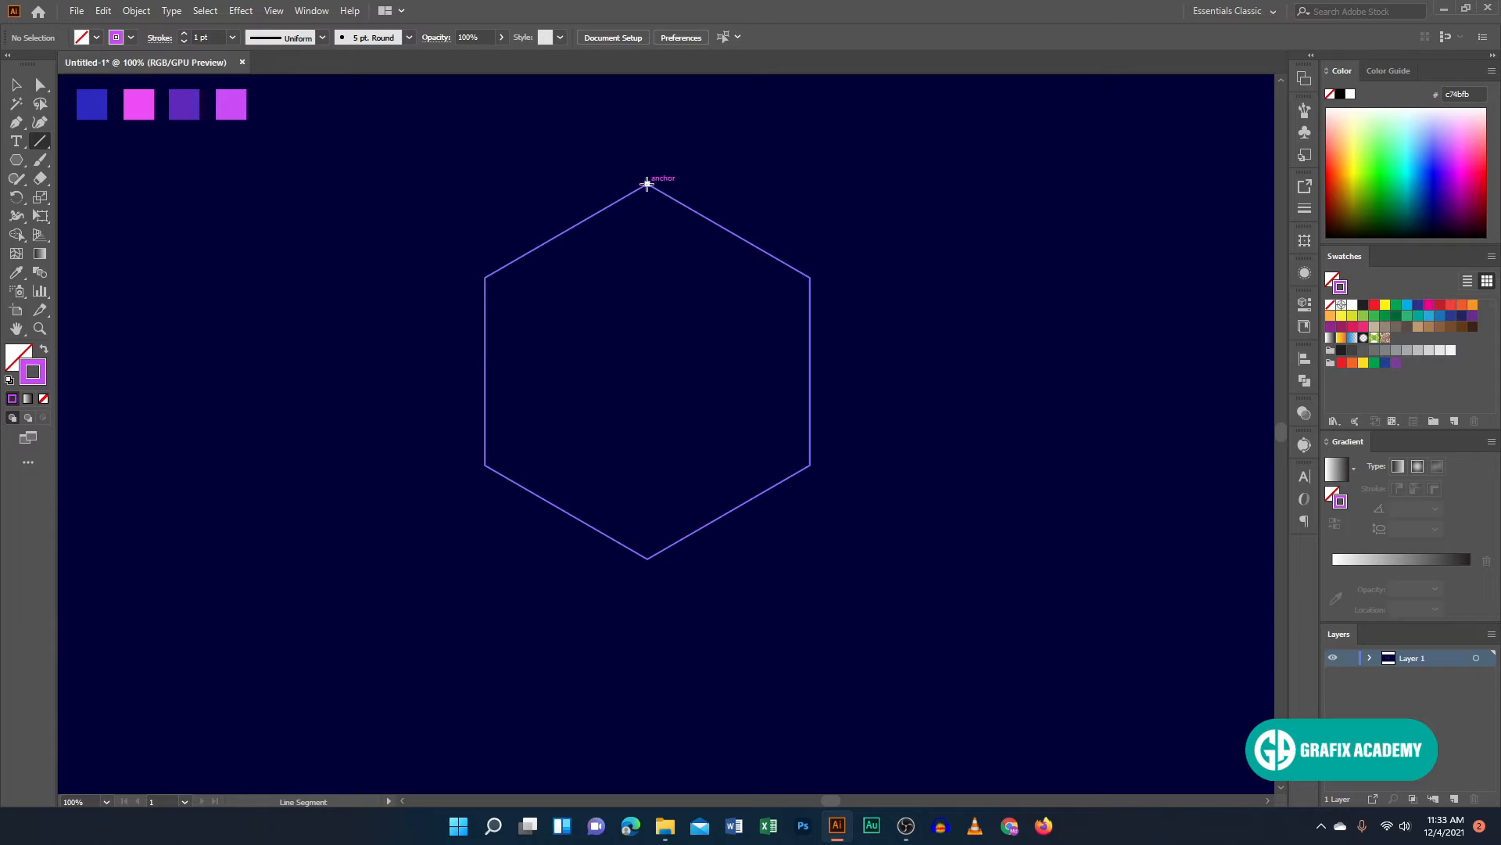
{"action": "mouse_move", "coordinate": [647, 184]}
{"action": "left_mouse_down"}
{"action": "mouse_move", "coordinate": [647, 372]}
{"action": "mouse_move", "coordinate": [606, 490]}
{"action": "mouse_move", "coordinate": [648, 559]}
{"action": "left_mouse_up"}
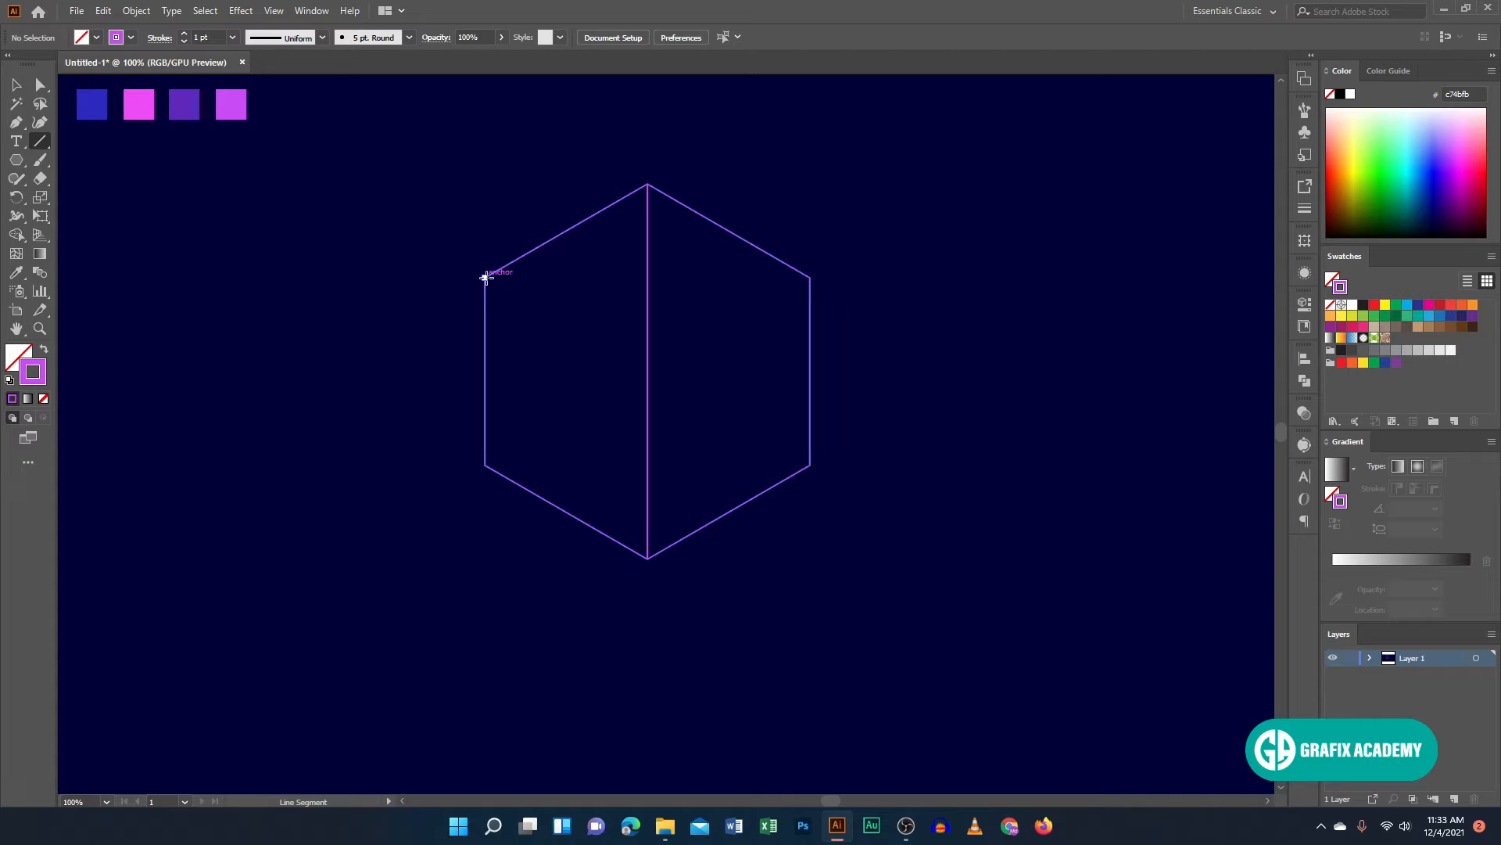
{"action": "left_click_drag", "start_coordinate": [485, 276], "coordinate": [810, 465]}
{"action": "key", "text": "v"}
Select the hexagon and both lines and remove the sections outside the lower-left parallelogram with the Shape Builder.
{"action": "left_click", "coordinate": [476, 254]}
{"action": "left_click_drag", "start_coordinate": [461, 191], "coordinate": [552, 244]}
{"action": "left_click_drag", "start_coordinate": [788, 425], "coordinate": [1007, 605]}
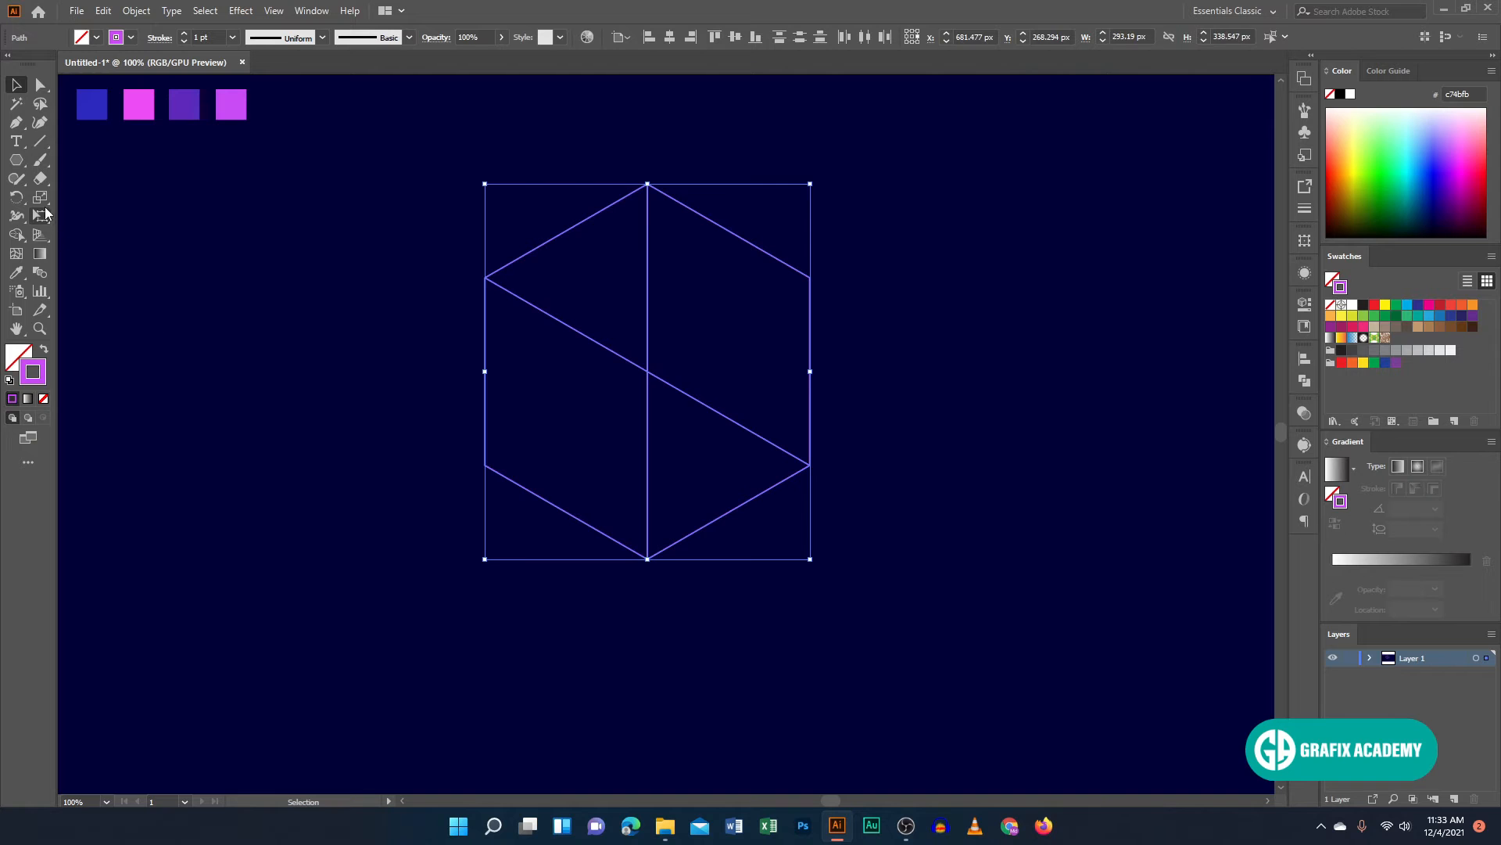
{"action": "left_click", "coordinate": [17, 234]}
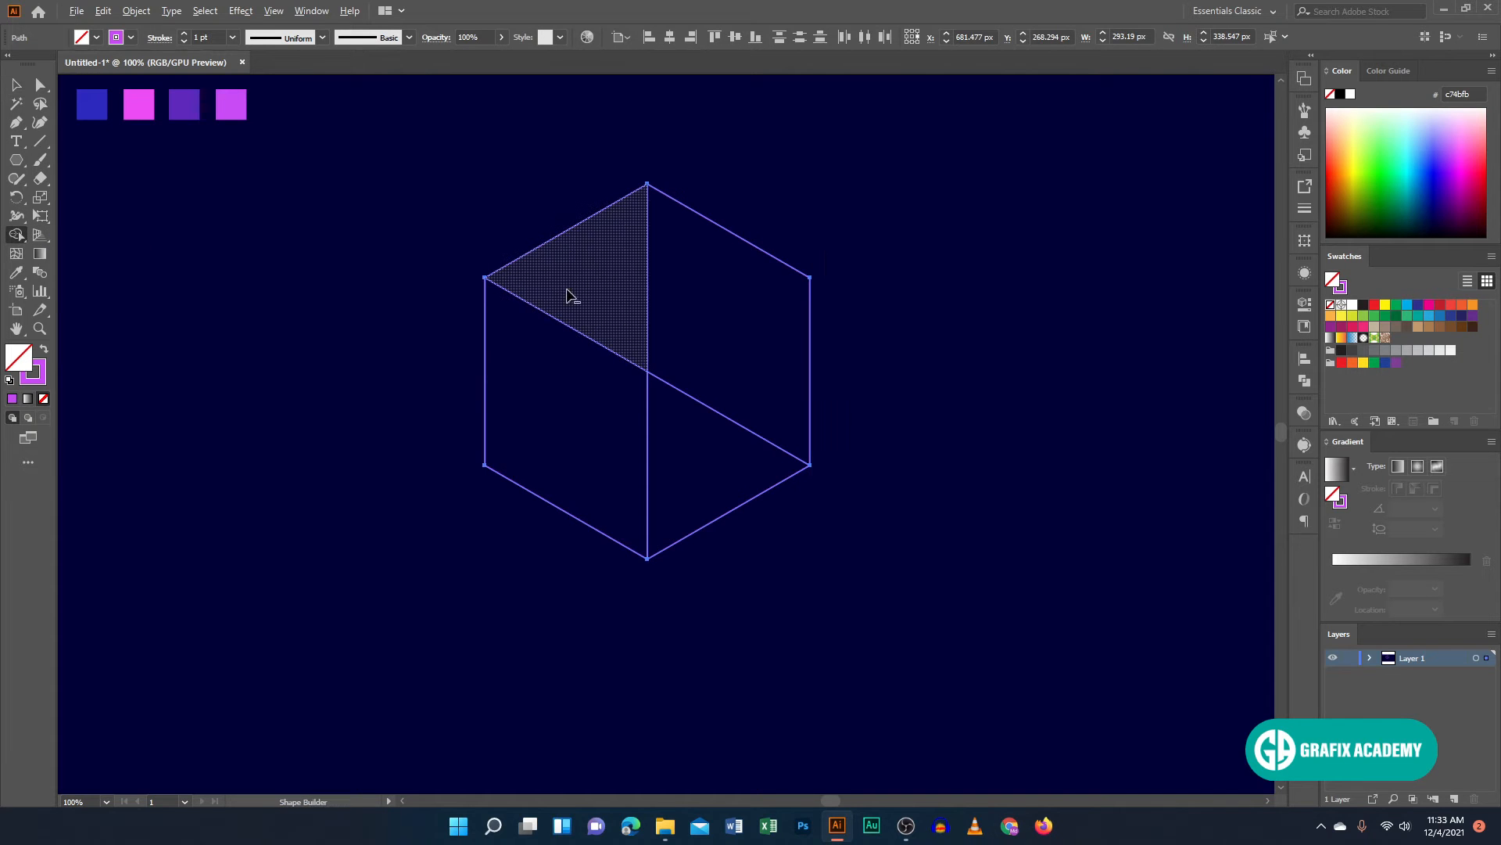
{"action": "mouse_move", "coordinate": [576, 291]}
{"action": "left_mouse_down"}
{"action": "mouse_move", "coordinate": [721, 292]}
{"action": "mouse_move", "coordinate": [759, 498]}
{"action": "left_mouse_up"}
{"action": "left_click", "coordinate": [16, 84]}
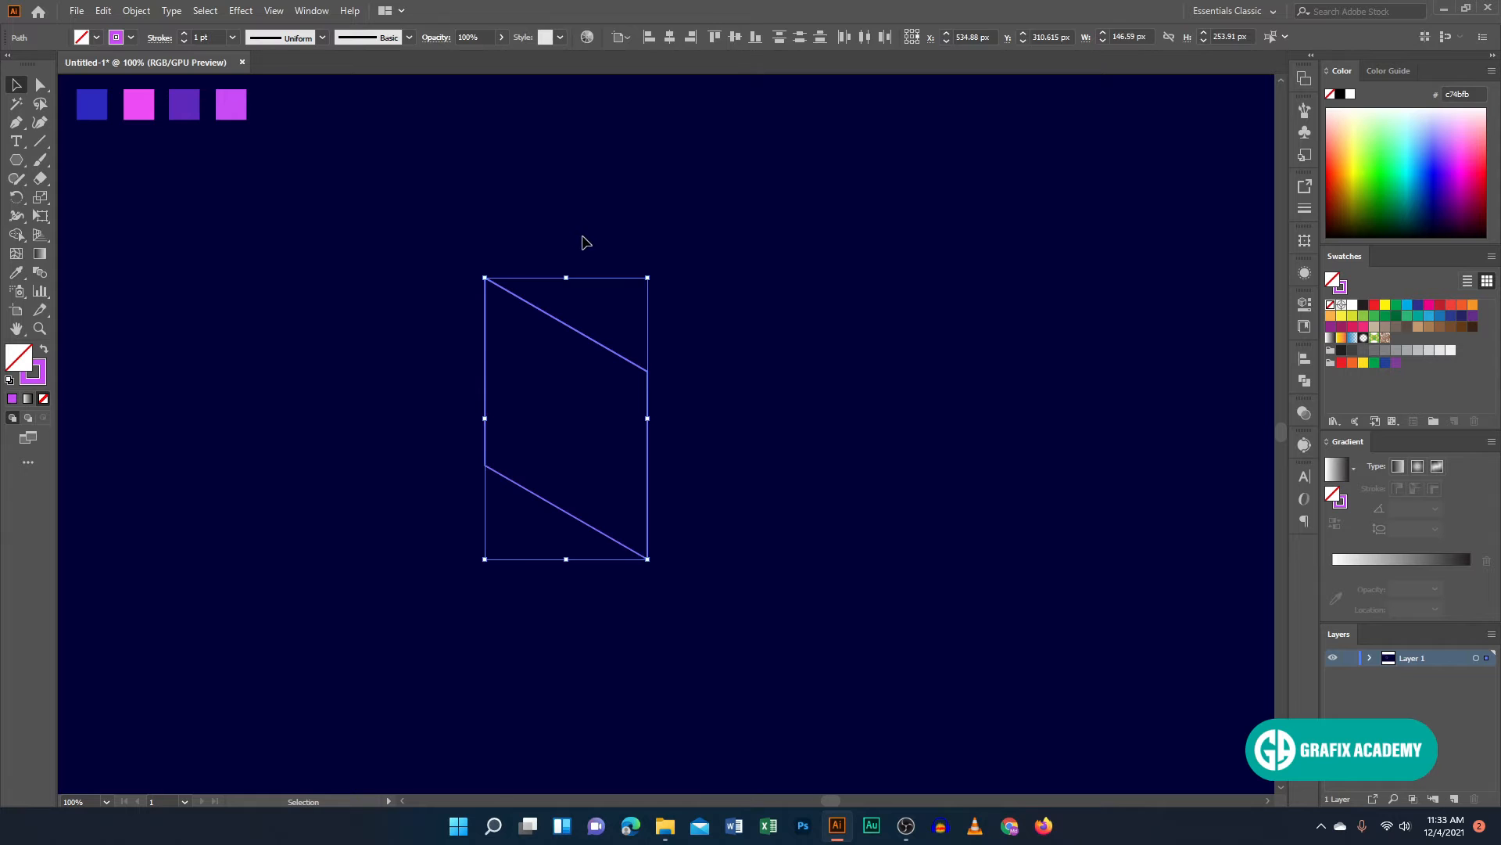
{"action": "left_click", "coordinate": [594, 266]}
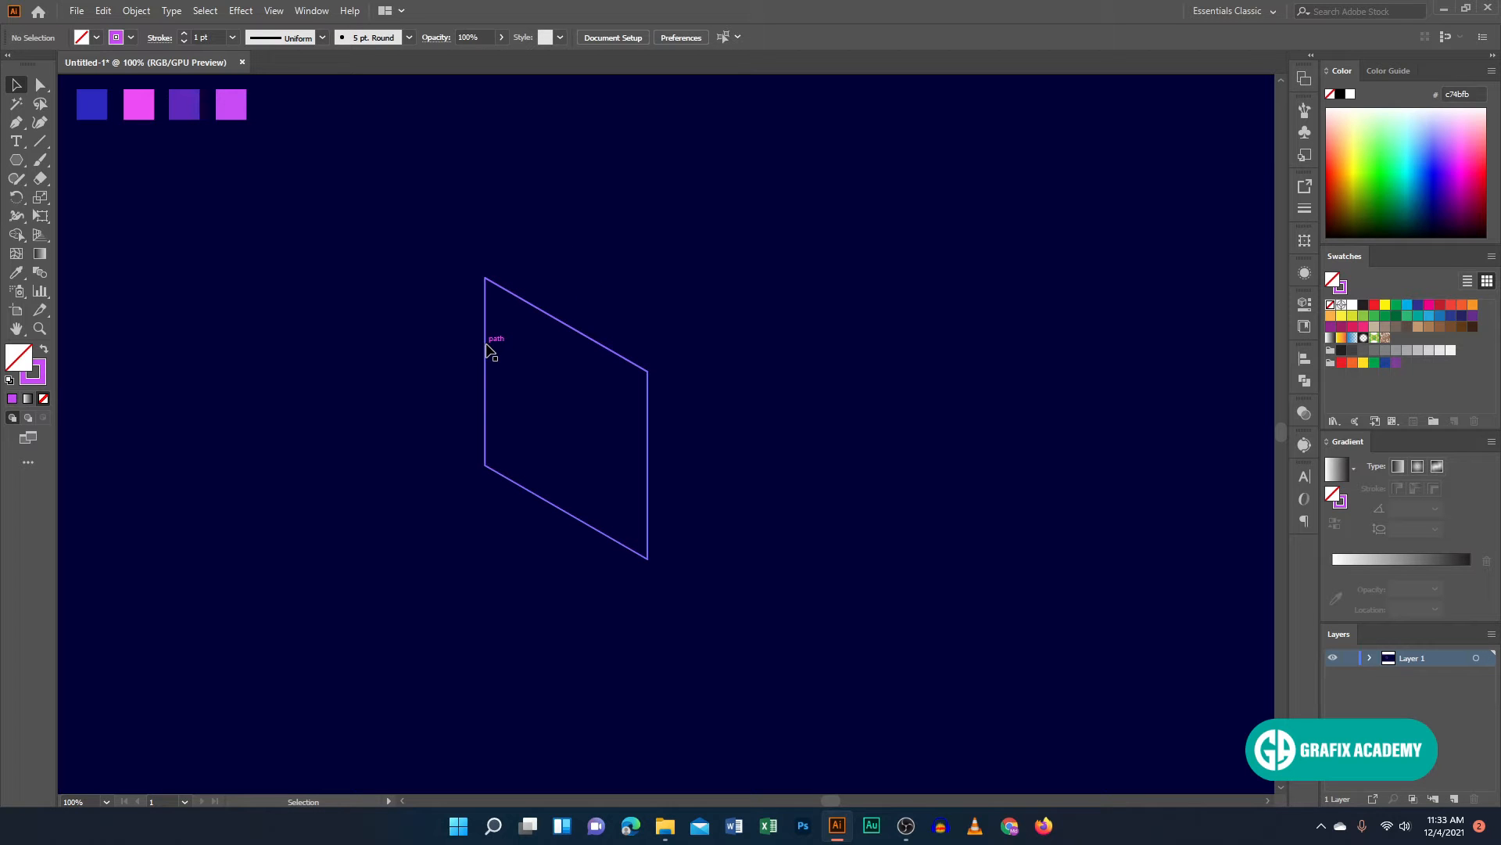
Move the parallelogram aside, delete any leftover paths at its former place, and return it to mid-canvas.
{"action": "left_click_drag", "start_coordinate": [486, 347], "coordinate": [311, 325]}
{"action": "left_click_drag", "start_coordinate": [476, 243], "coordinate": [737, 562]}
{"action": "key", "text": "Delete"}
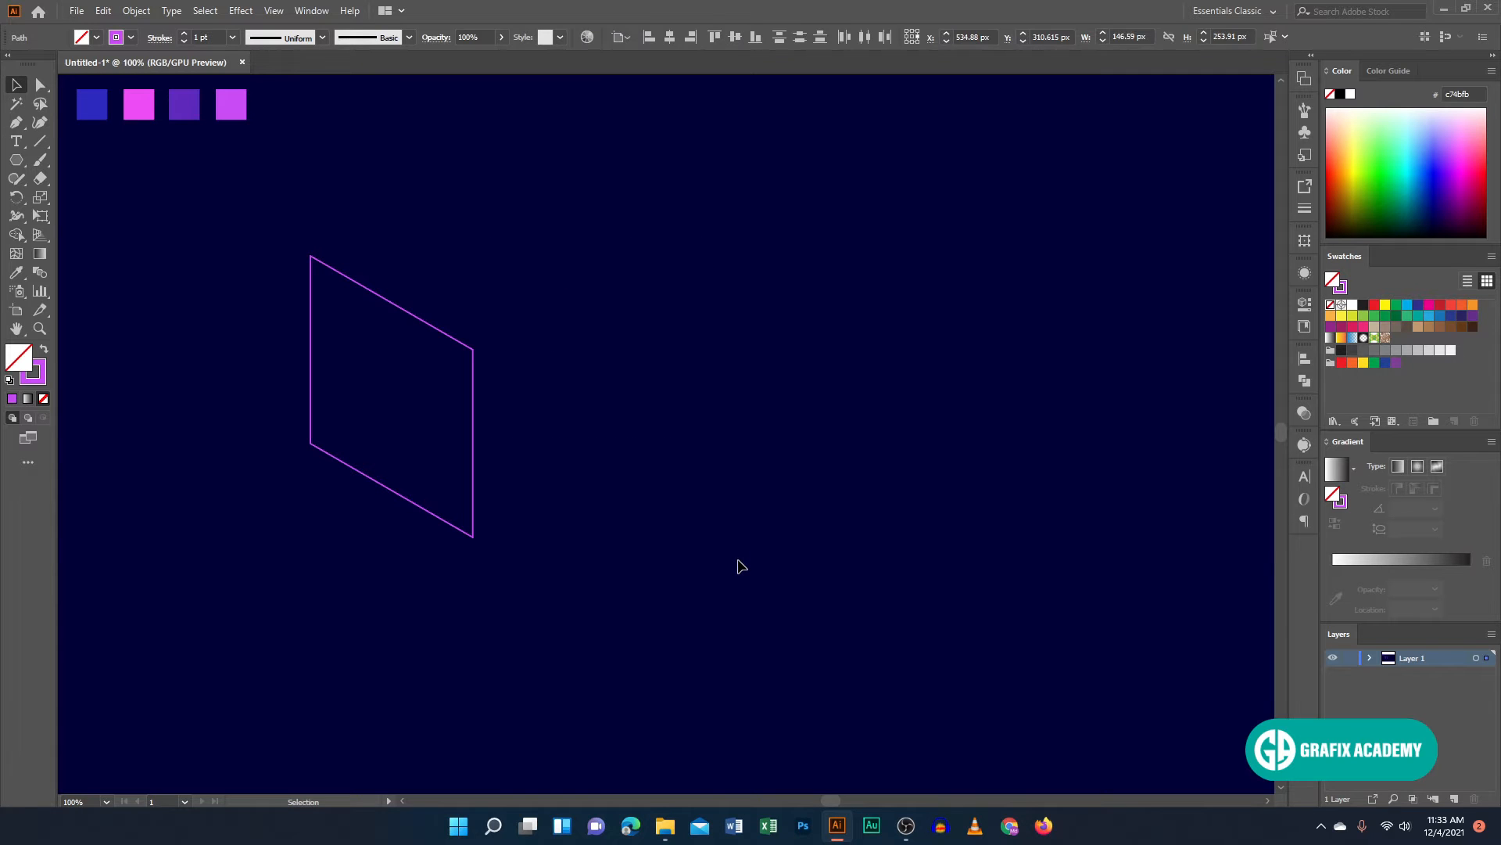
{"action": "left_click_drag", "start_coordinate": [471, 356], "coordinate": [747, 398]}
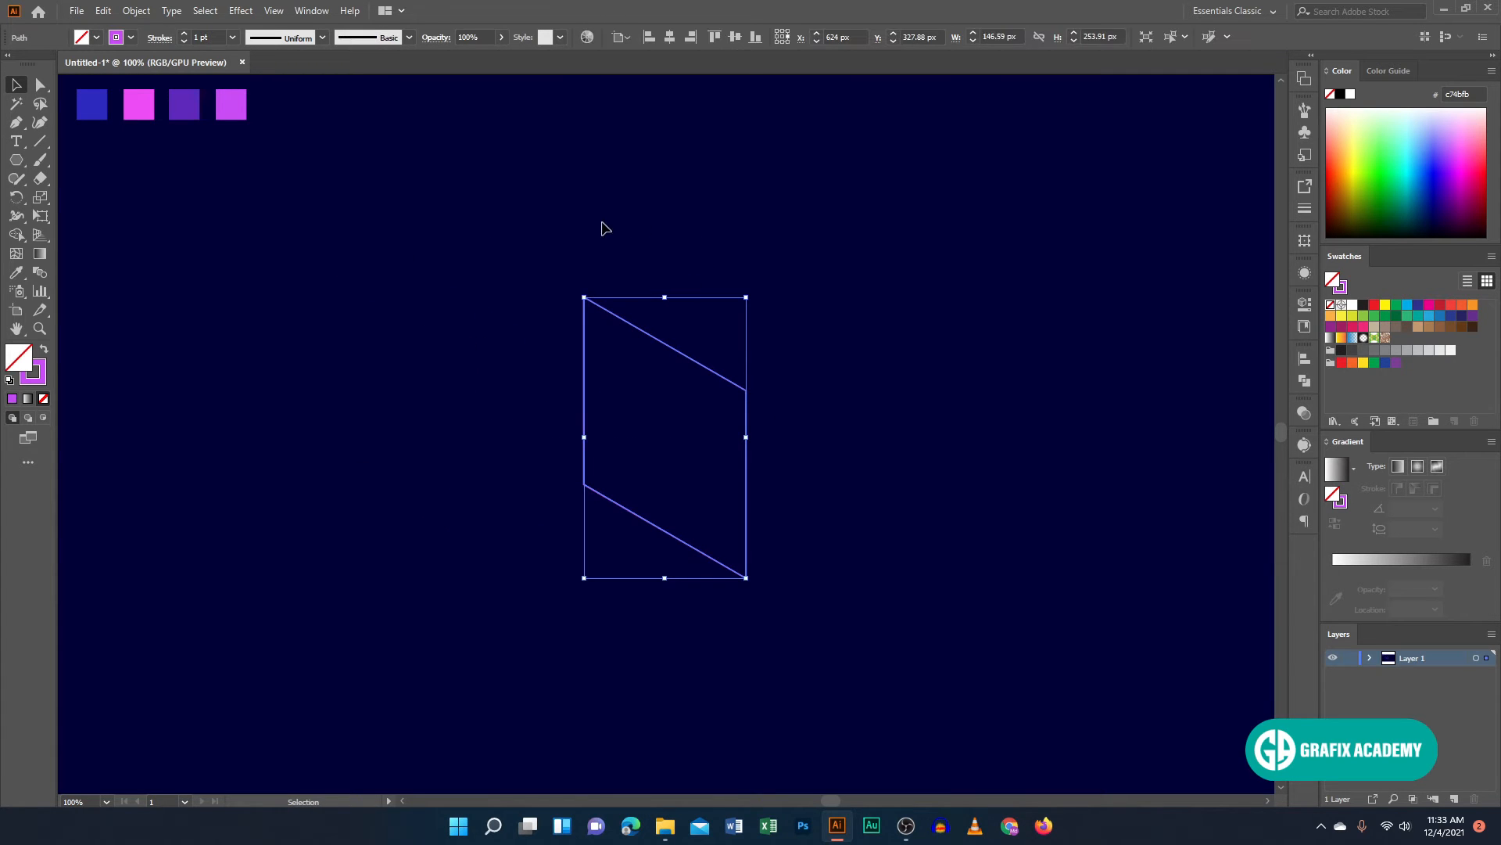
{"action": "left_click", "coordinate": [356, 272]}
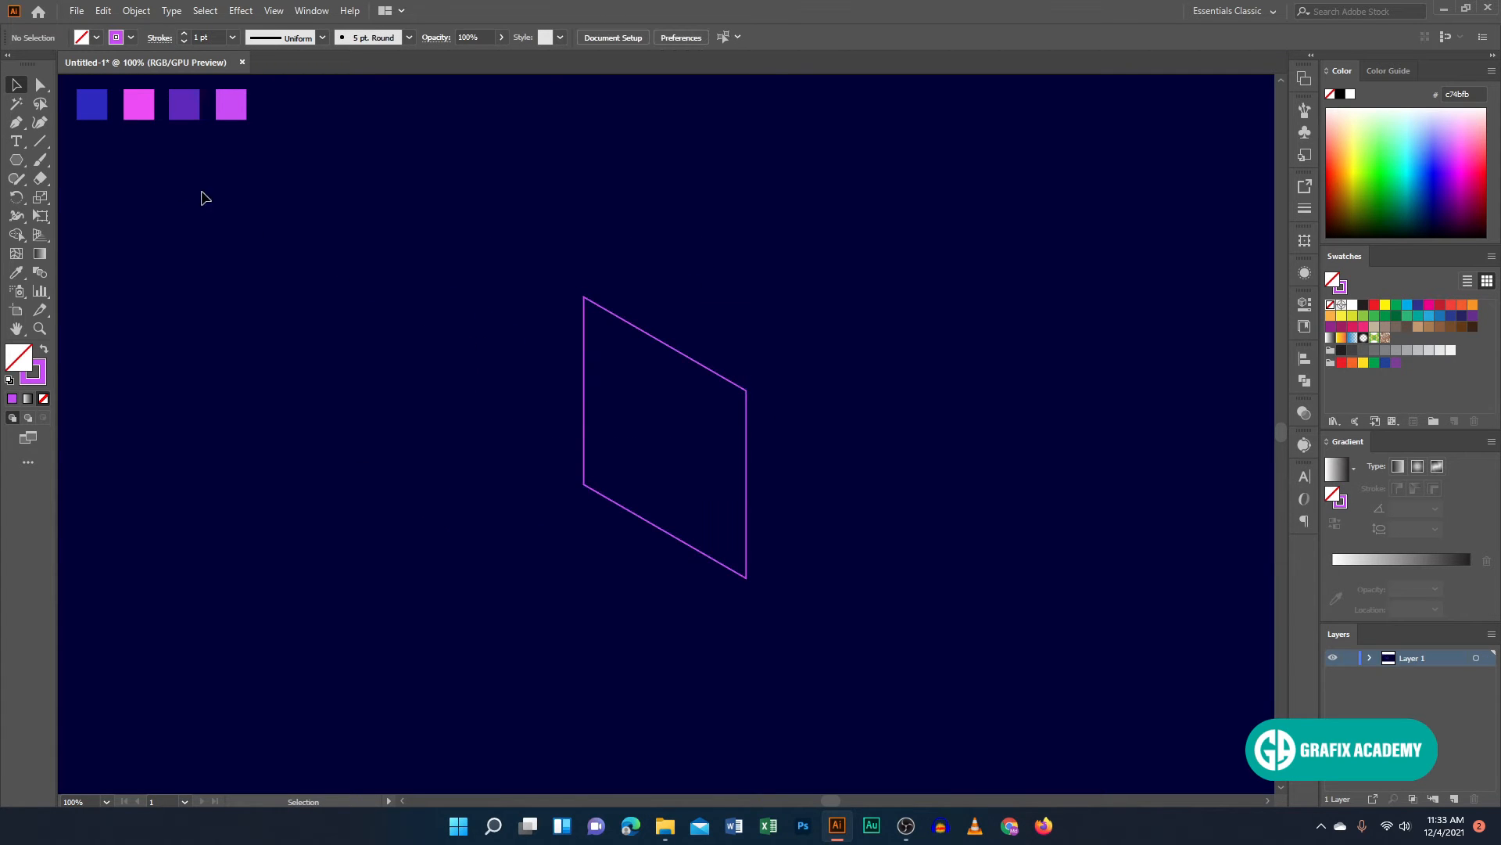
Create a 100 × 100 px rectangular grid with 5 horizontal and 5 vertical dividers beside the parallelogram.
{"action": "left_click", "coordinate": [41, 137]}
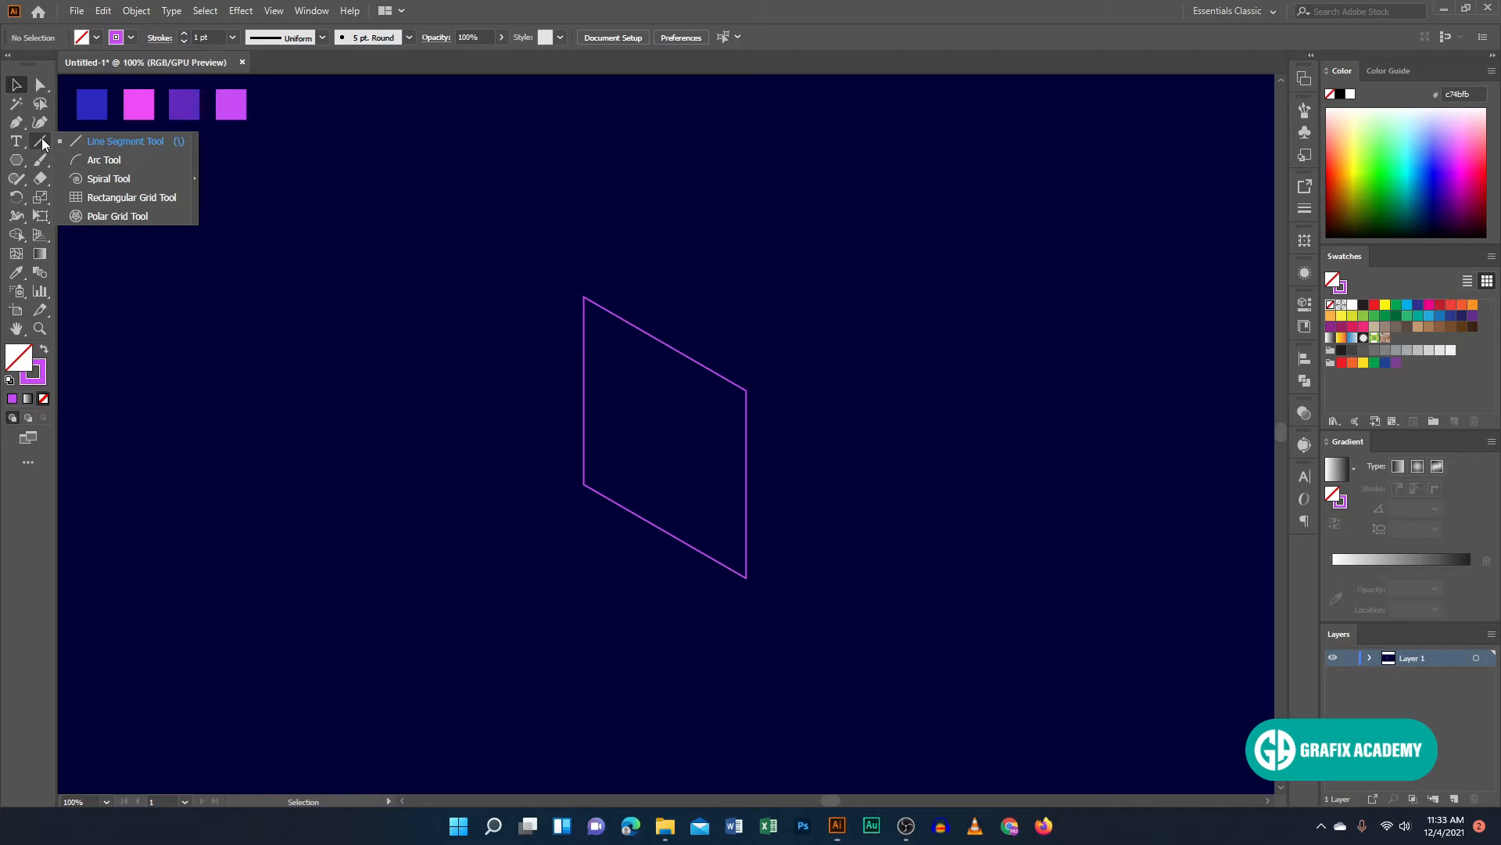
{"action": "left_click", "coordinate": [126, 197]}
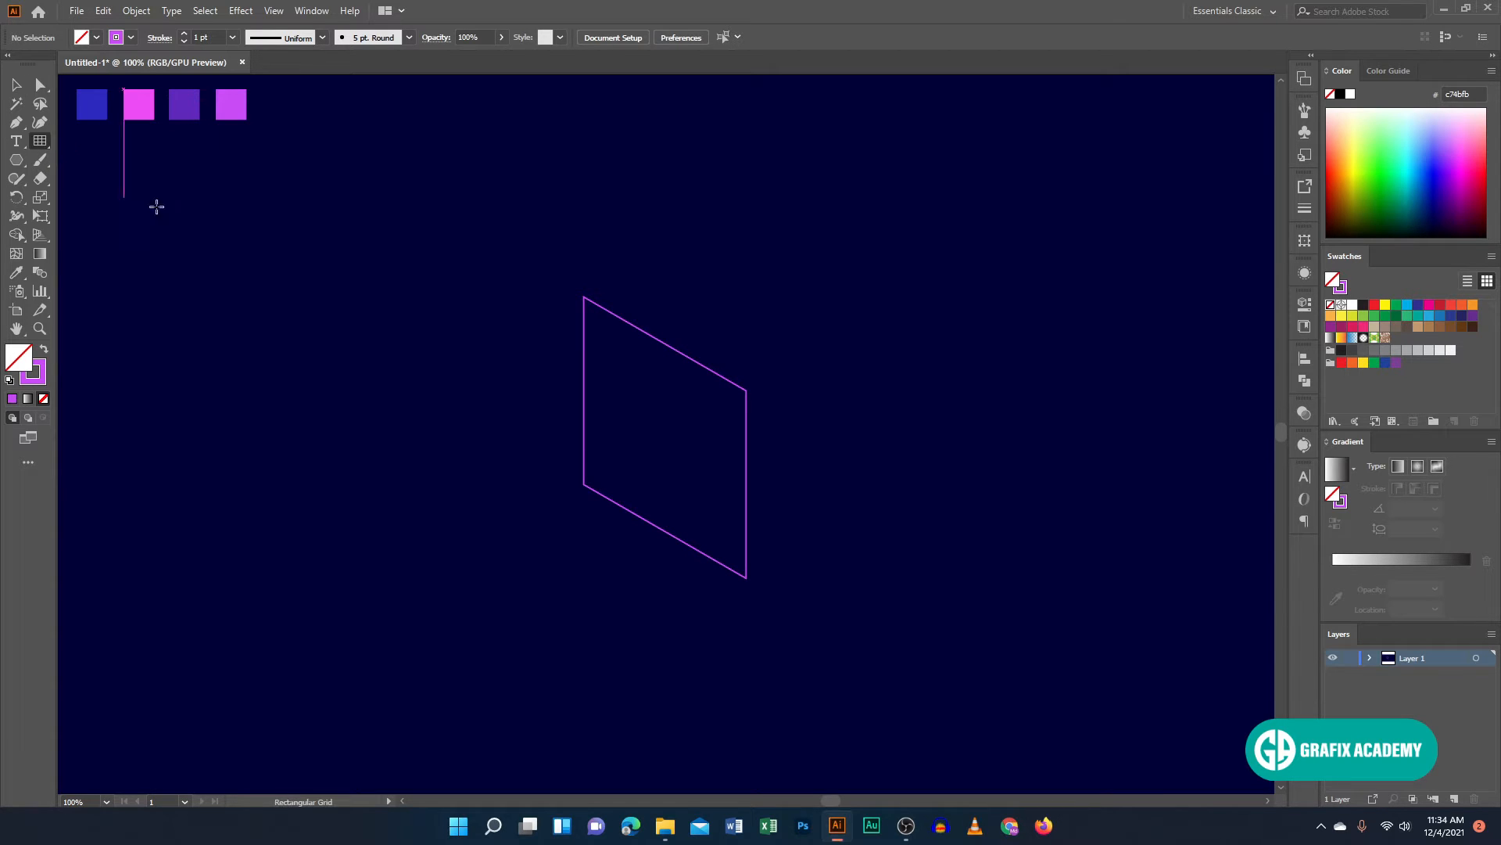
{"action": "left_click", "coordinate": [377, 329]}
{"action": "left_click", "coordinate": [713, 346]}
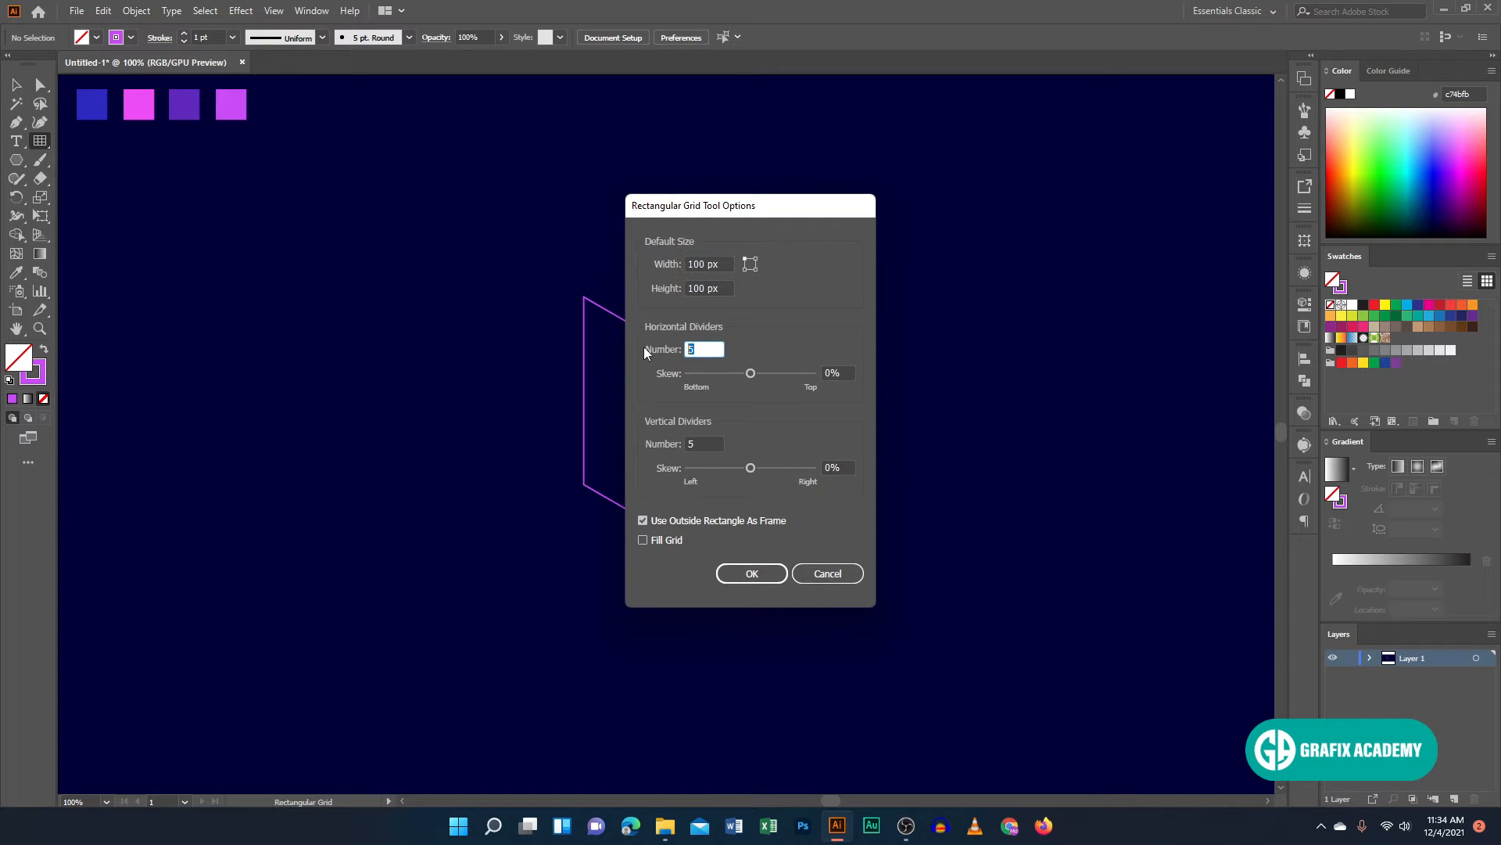
{"action": "left_click", "coordinate": [687, 444]}
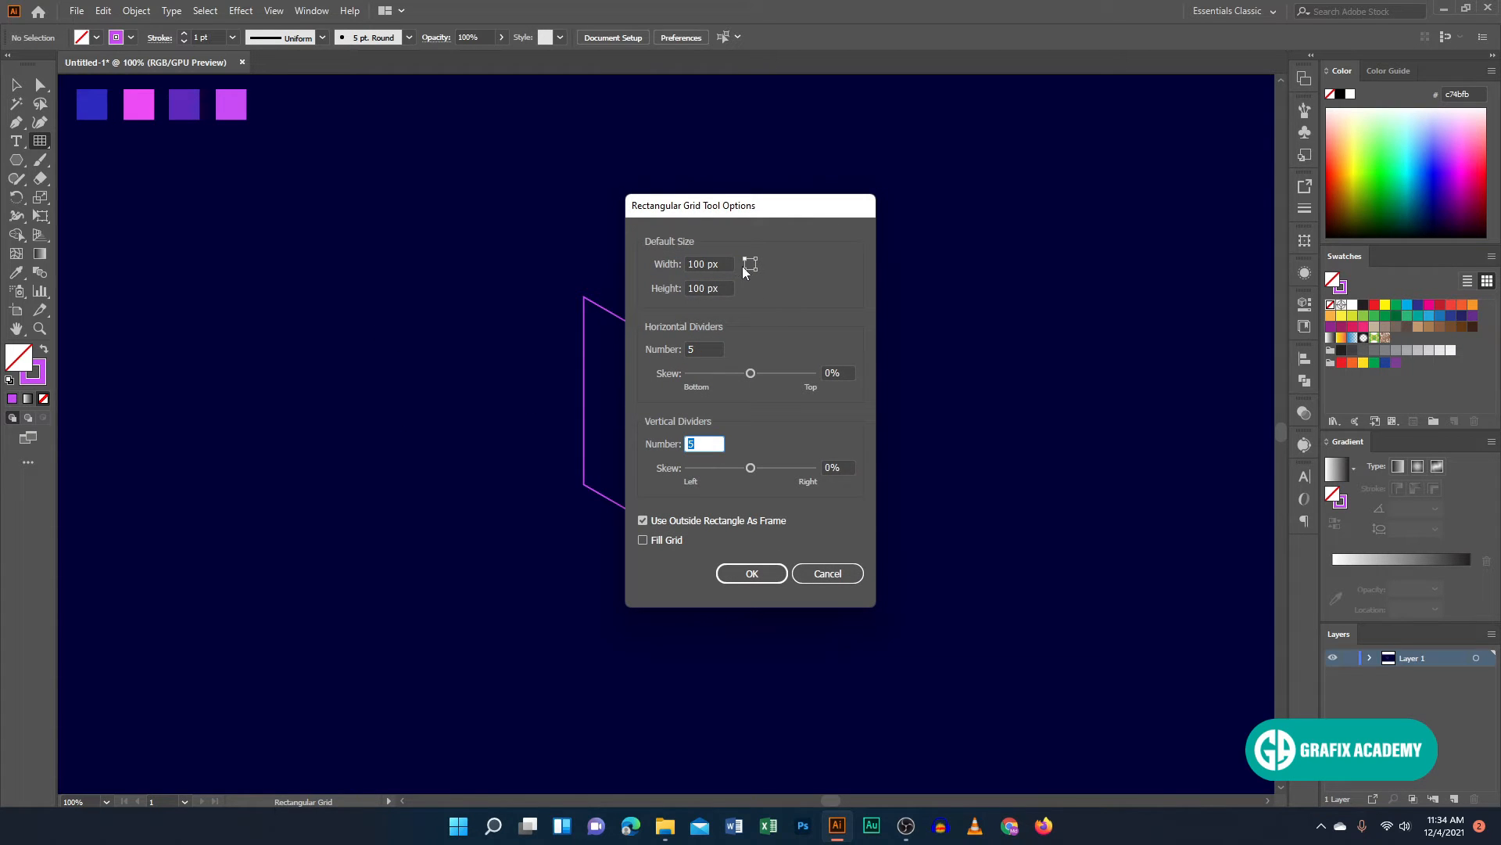
{"action": "left_click", "coordinate": [720, 265]}
{"action": "left_click", "coordinate": [693, 287]}
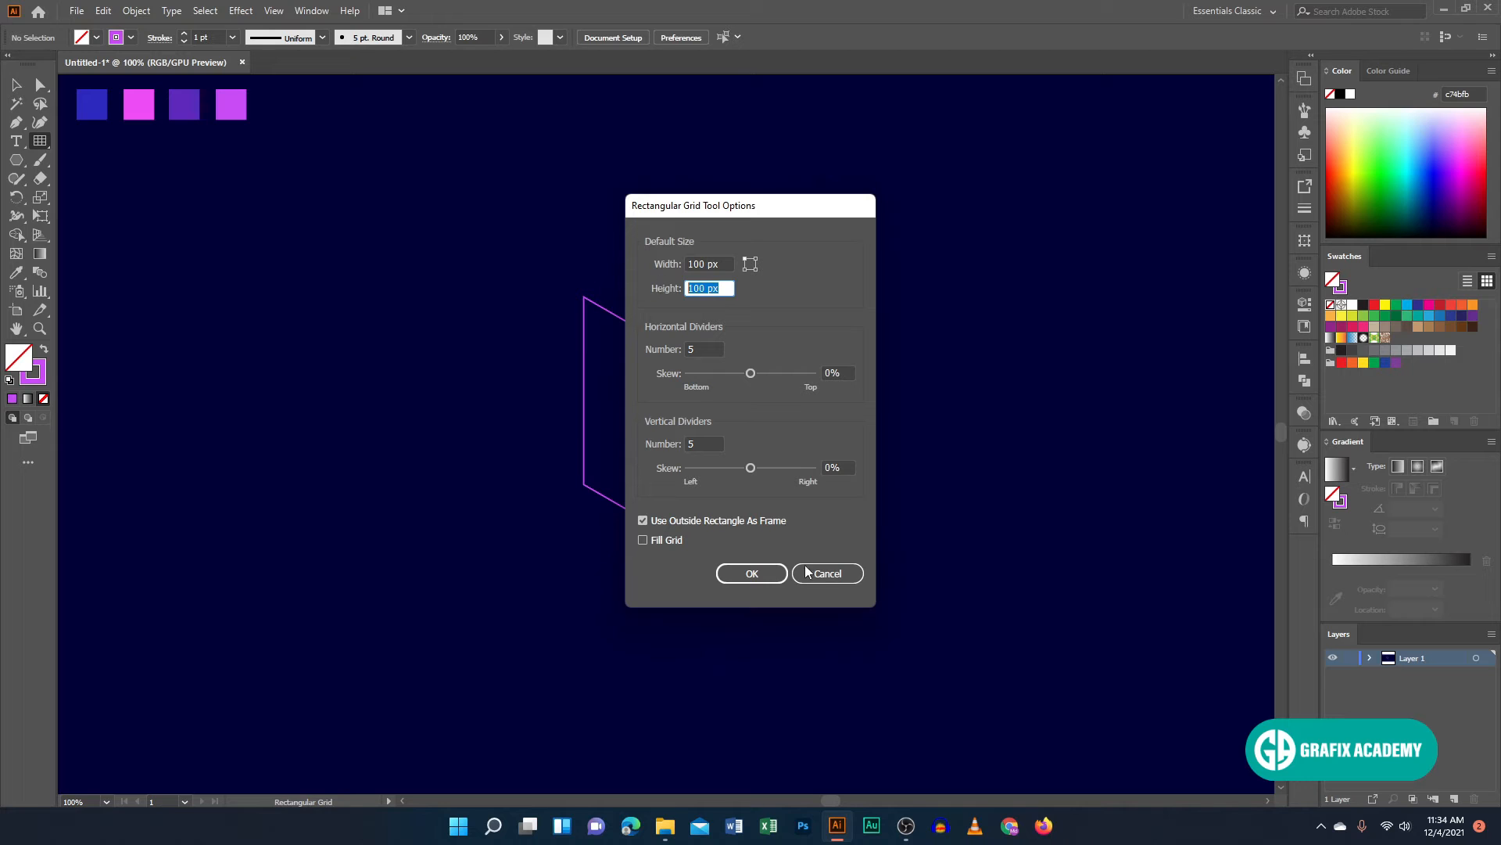
{"action": "left_click", "coordinate": [766, 577]}
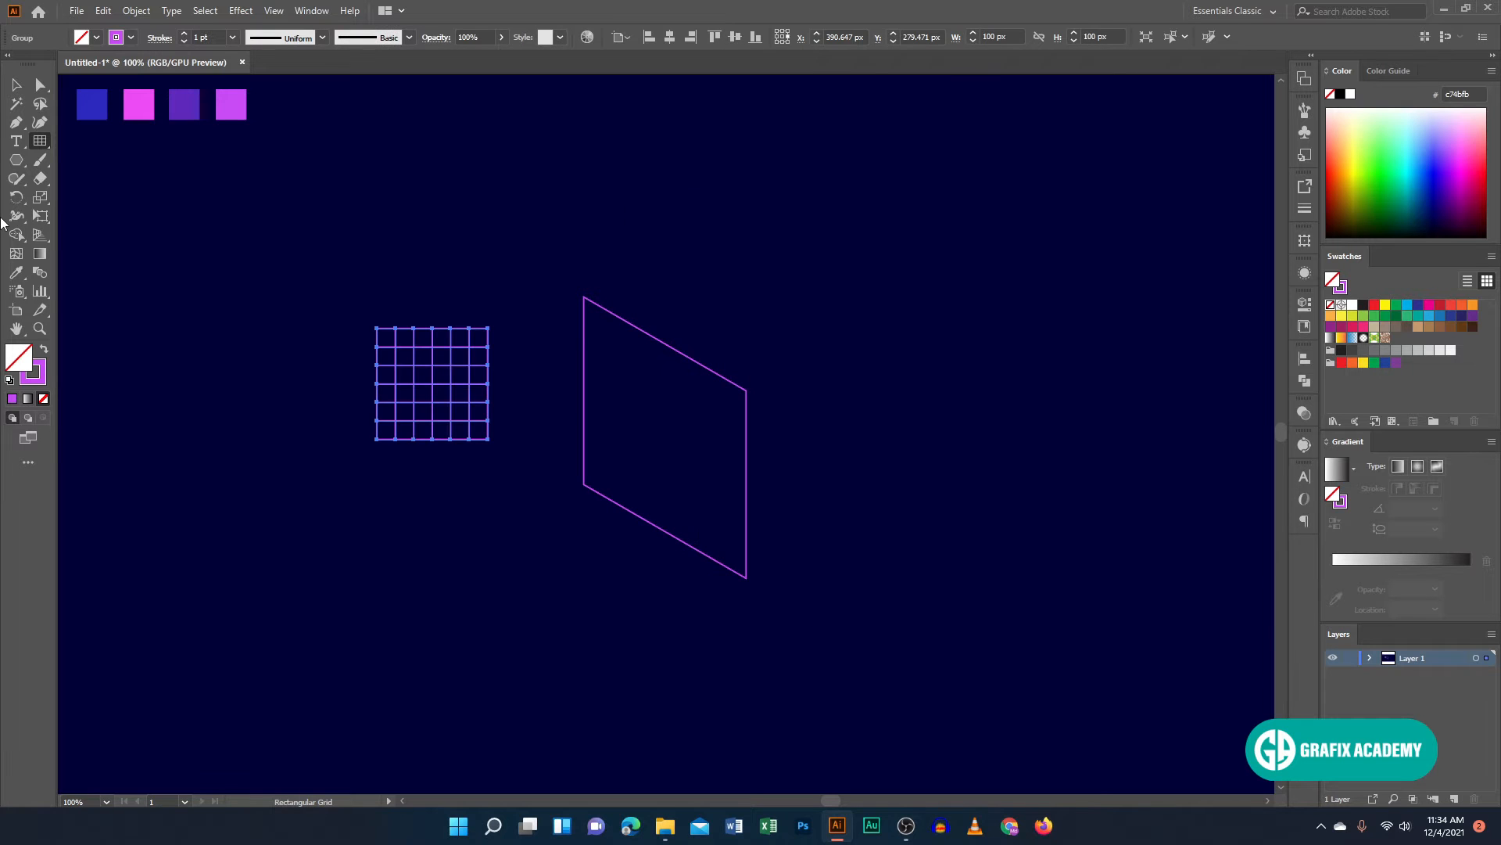
Snap the grid to the parallelogram's upper-left corner and stretch it to the lower-right corner.
{"action": "left_click", "coordinate": [14, 81]}
{"action": "left_click", "coordinate": [404, 356]}
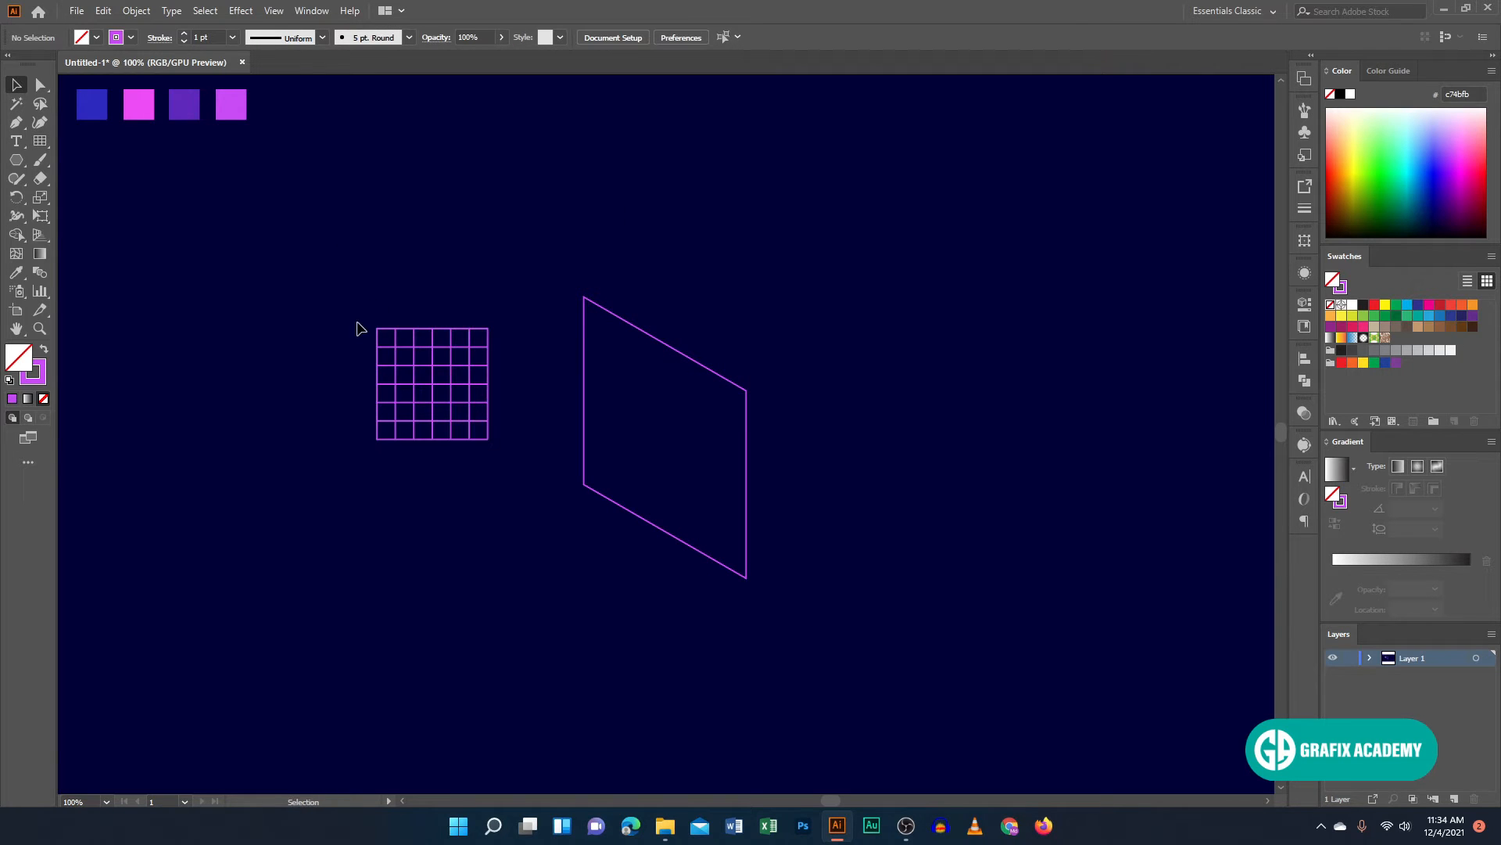
{"action": "left_click_drag", "start_coordinate": [381, 338], "coordinate": [586, 301]}
{"action": "left_click_drag", "start_coordinate": [696, 408], "coordinate": [746, 578]}
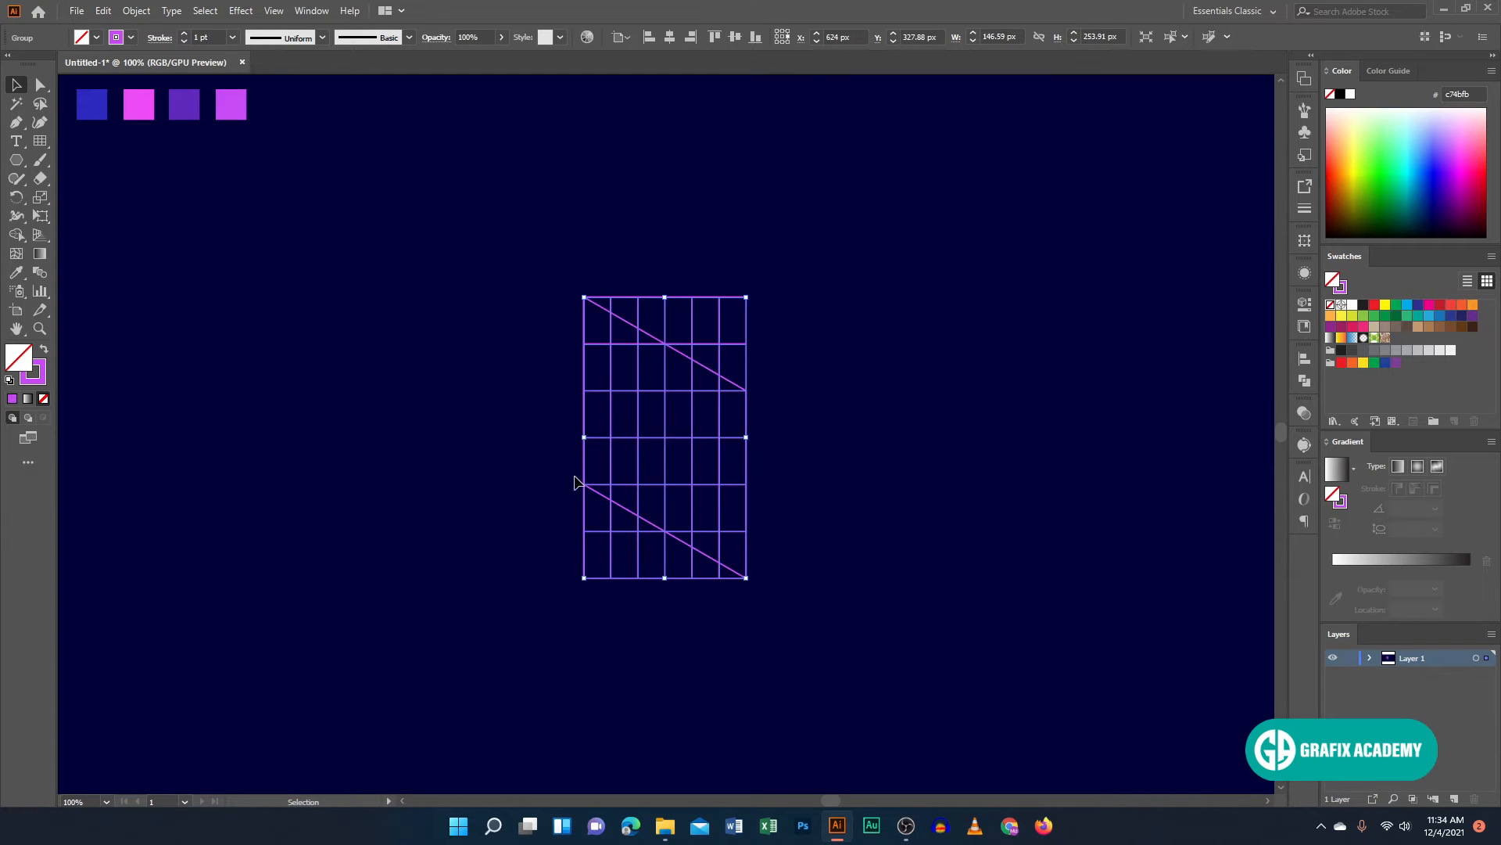
Free-distort the grid so its corners match the slanted corners of the parallelogram.
{"action": "left_click", "coordinate": [39, 216]}
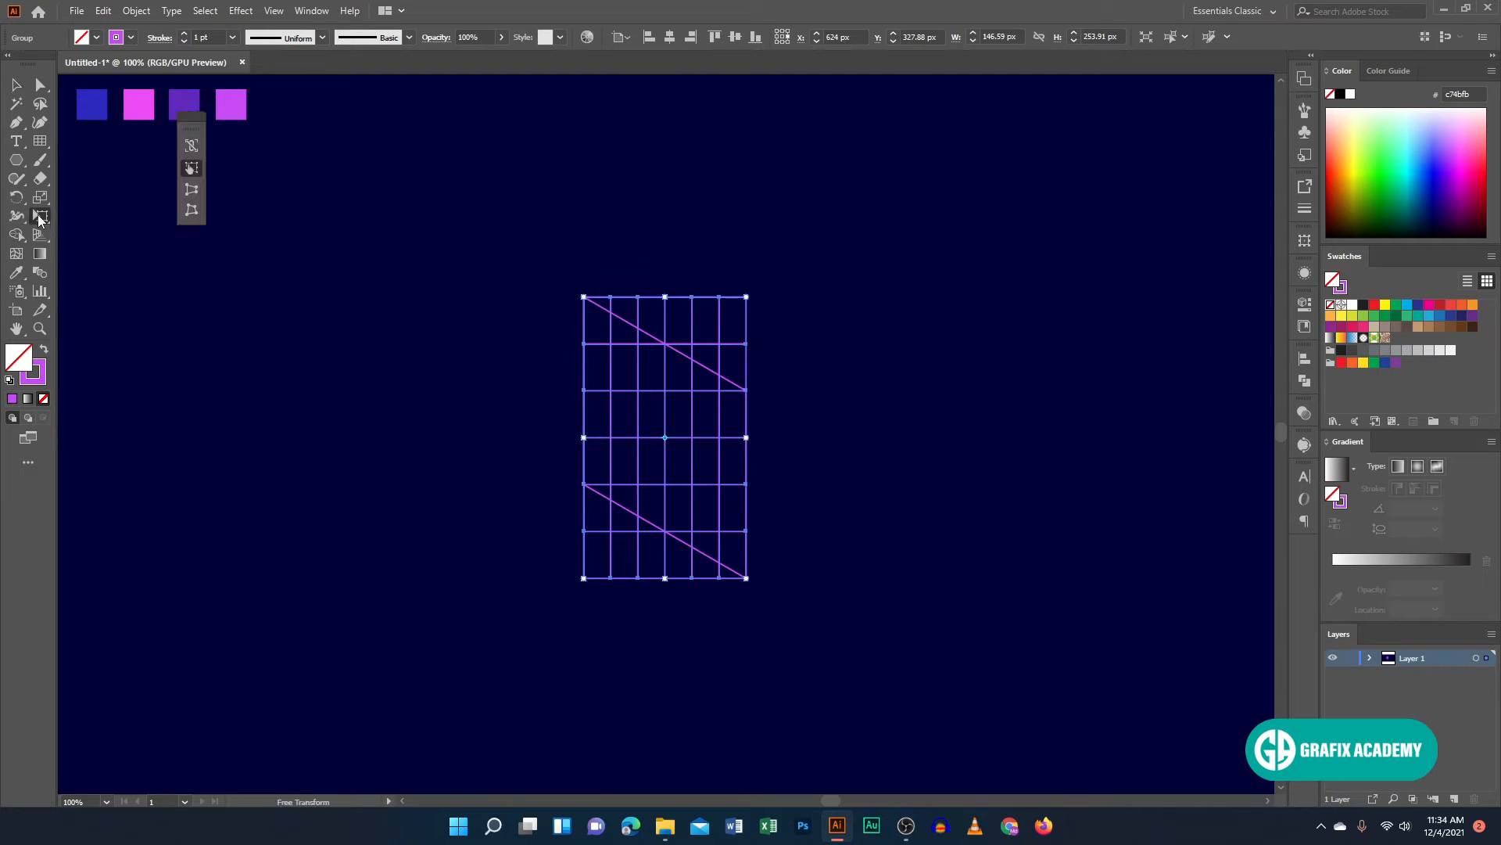
{"action": "left_click", "coordinate": [192, 211]}
{"action": "left_click_drag", "start_coordinate": [747, 298], "coordinate": [747, 389]}
{"action": "key", "text": "v"}
{"action": "left_click", "coordinate": [656, 261]}
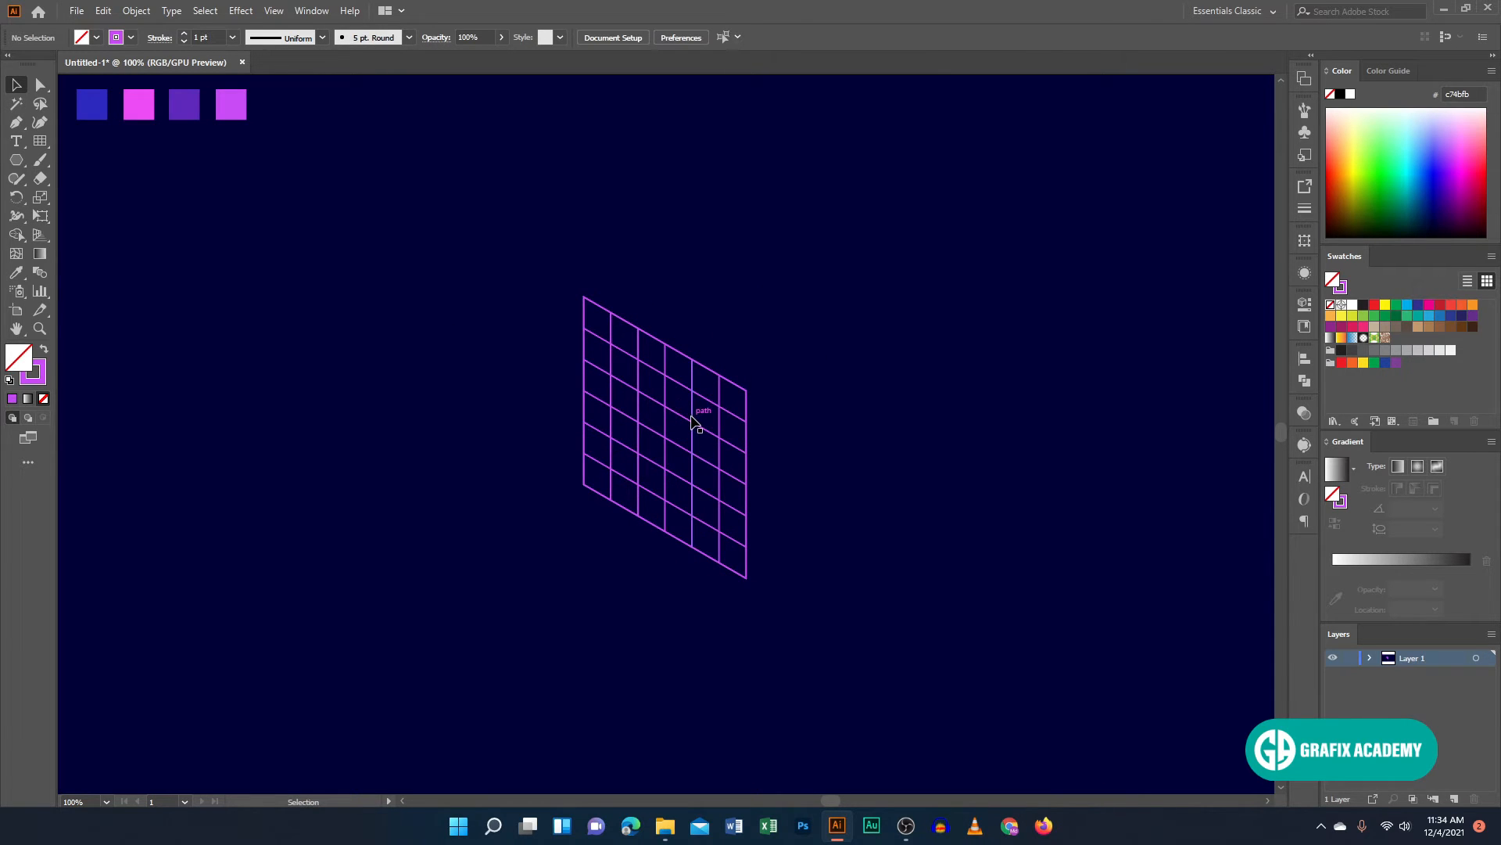
Move the slanted grid aside, delete the parallelogram outline beneath it, and return the grid to mid-canvas.
{"action": "left_click_drag", "start_coordinate": [695, 423], "coordinate": [497, 395]}
{"action": "left_click", "coordinate": [575, 275]}
{"action": "left_click_drag", "start_coordinate": [575, 275], "coordinate": [810, 606]}
{"action": "key", "text": "Delete"}
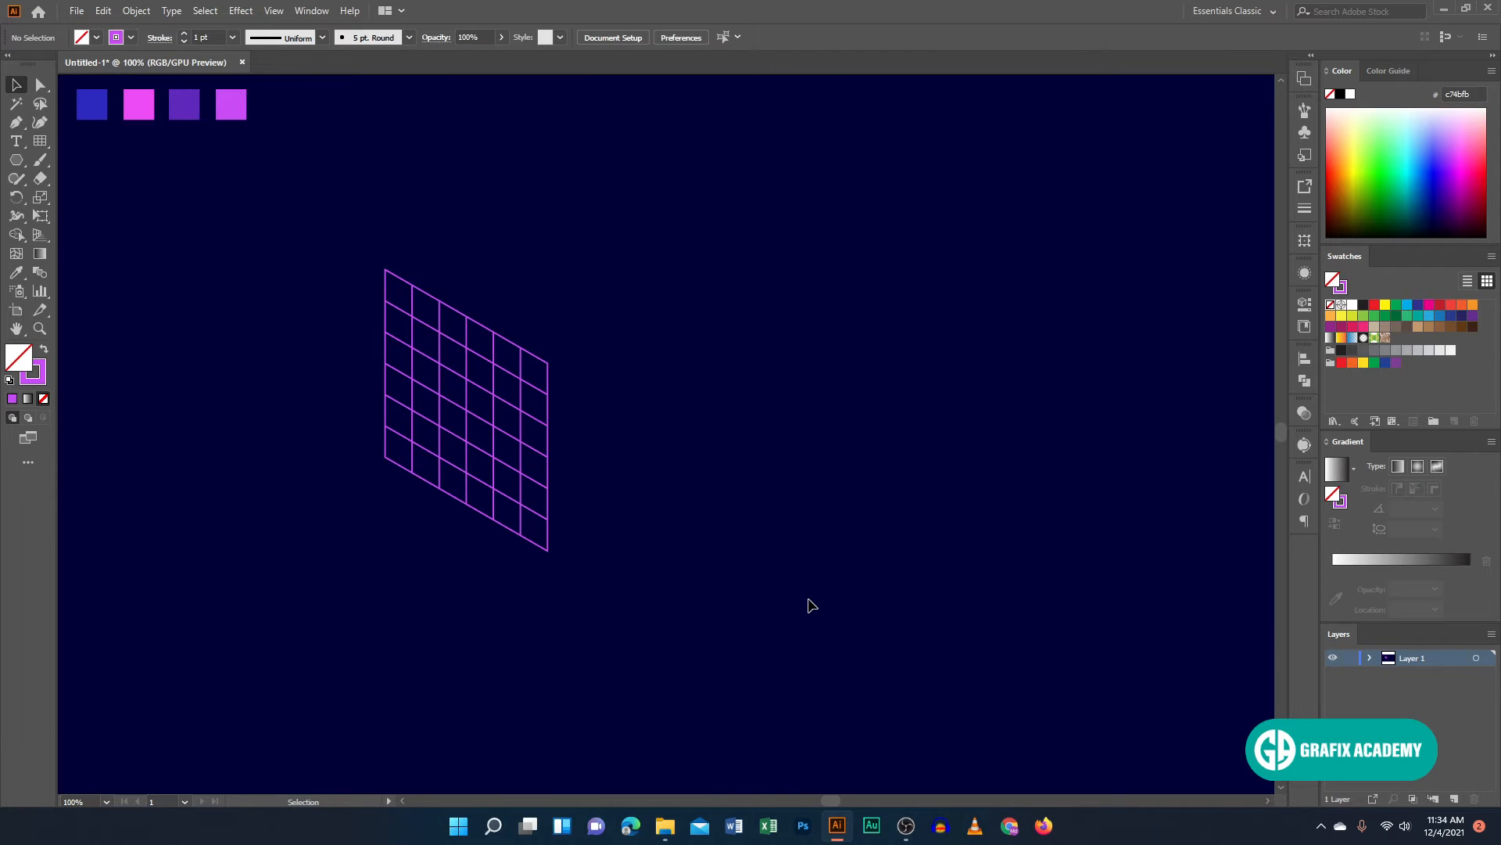
{"action": "left_click_drag", "start_coordinate": [506, 374], "coordinate": [699, 403]}
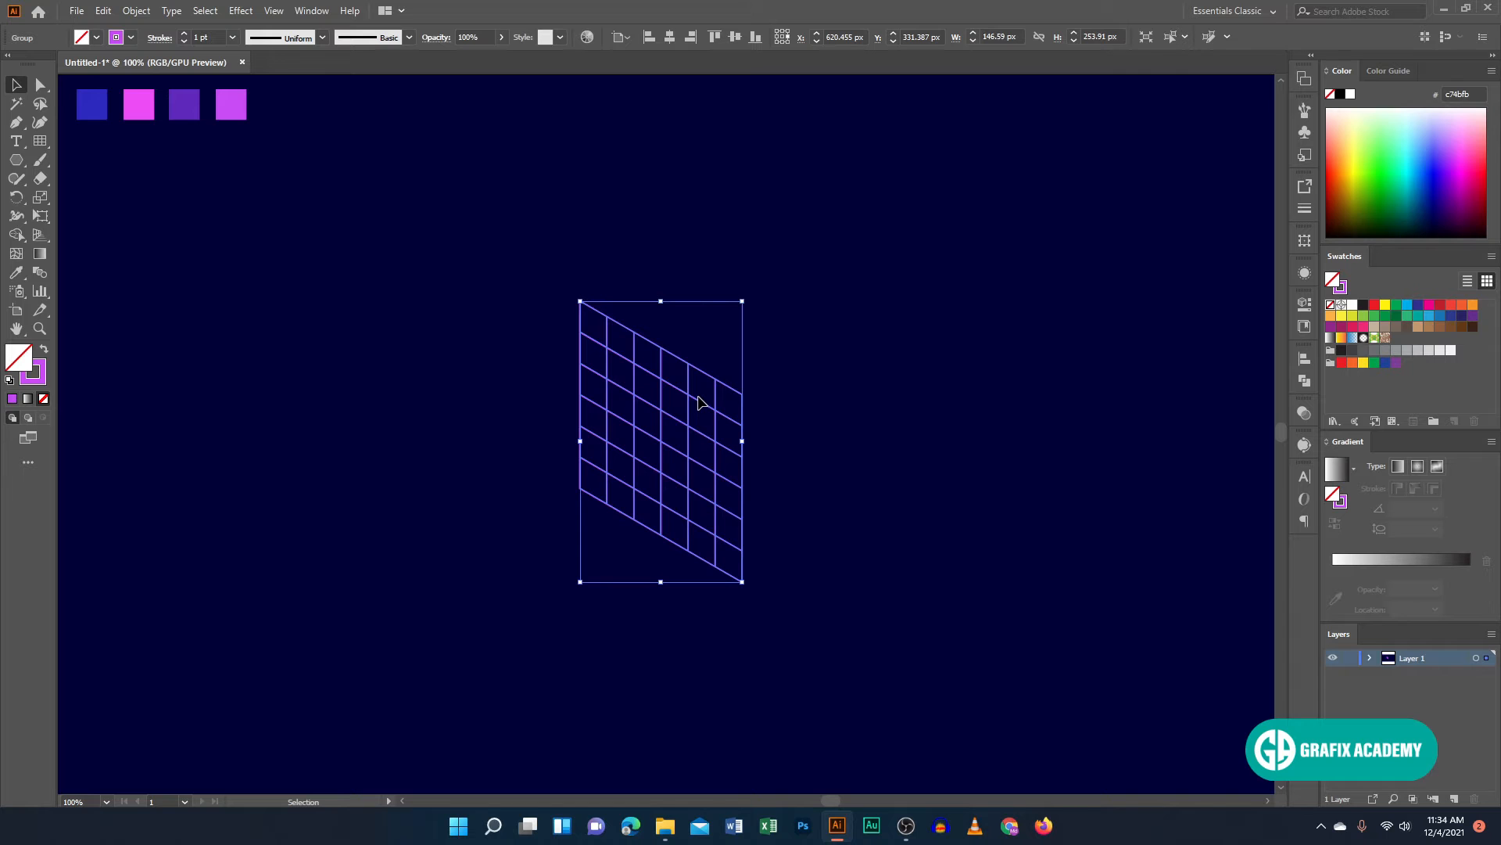
Reflect a copy of the slanted grid across the vertical axis, keeping it overlapped on the original.
{"action": "right_click", "coordinate": [689, 427]}
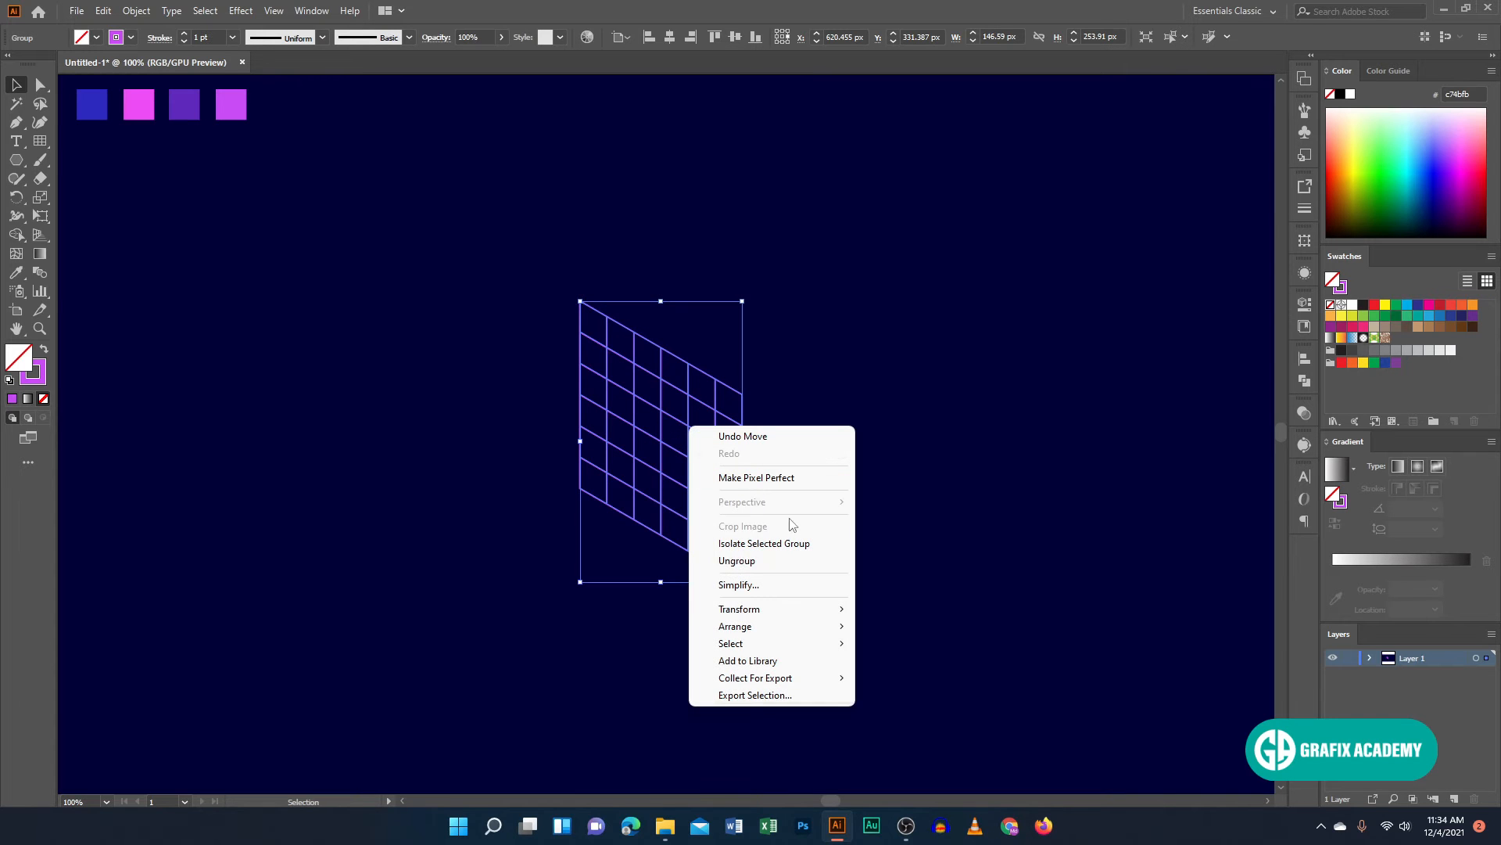
{"action": "mouse_move", "coordinate": [787, 608]}
{"action": "left_click", "coordinate": [921, 669]}
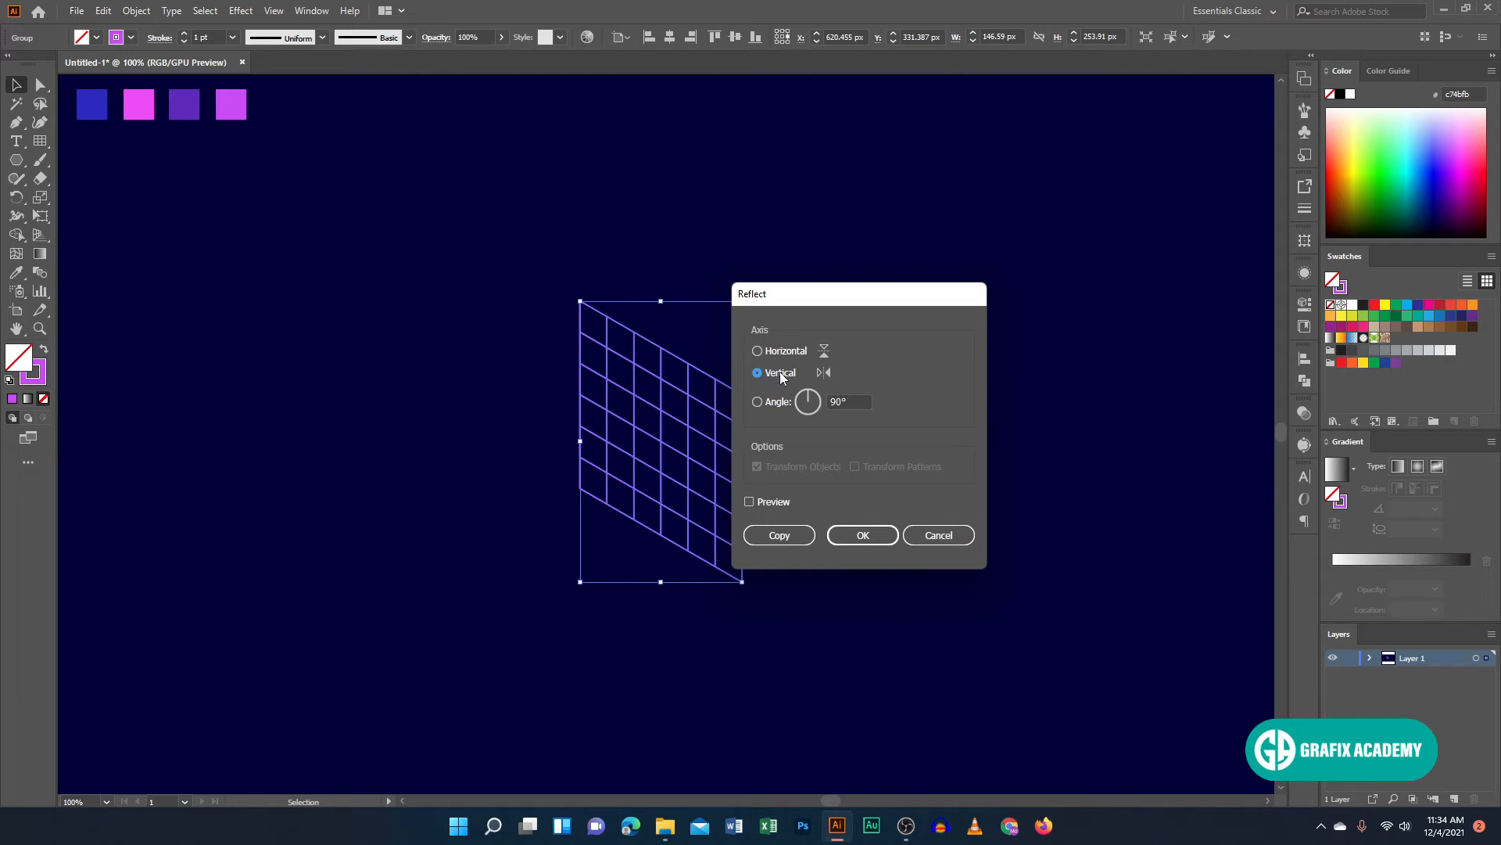
{"action": "left_click", "coordinate": [782, 536]}
{"action": "left_click", "coordinate": [878, 459]}
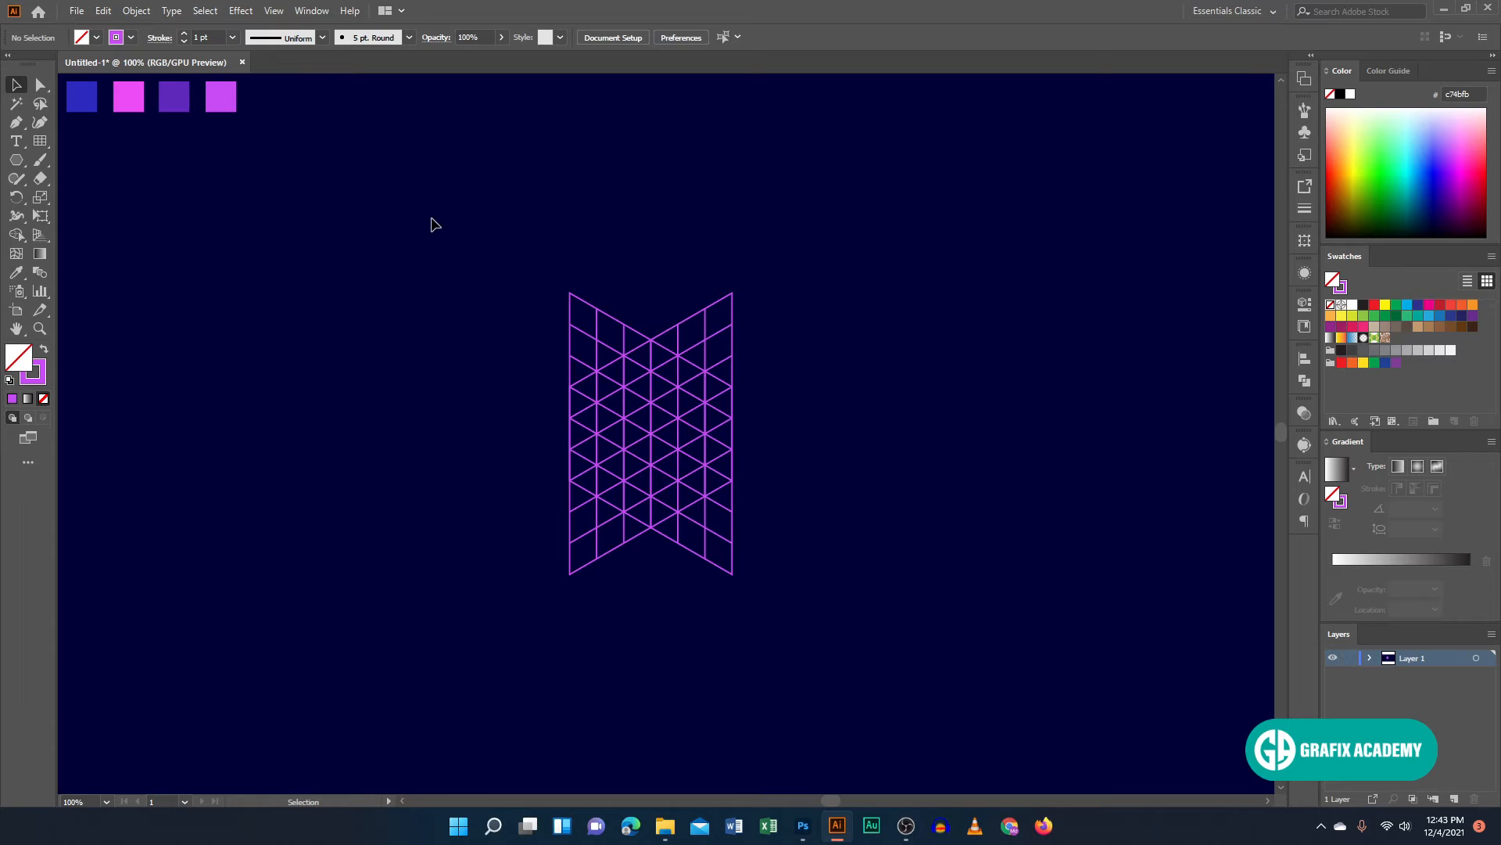
Select both grids and merge cells in the left half into a white letter G with the Shape Builder.
{"action": "left_click_drag", "start_coordinate": [431, 224], "coordinate": [771, 607]}
{"action": "left_click", "coordinate": [16, 235]}
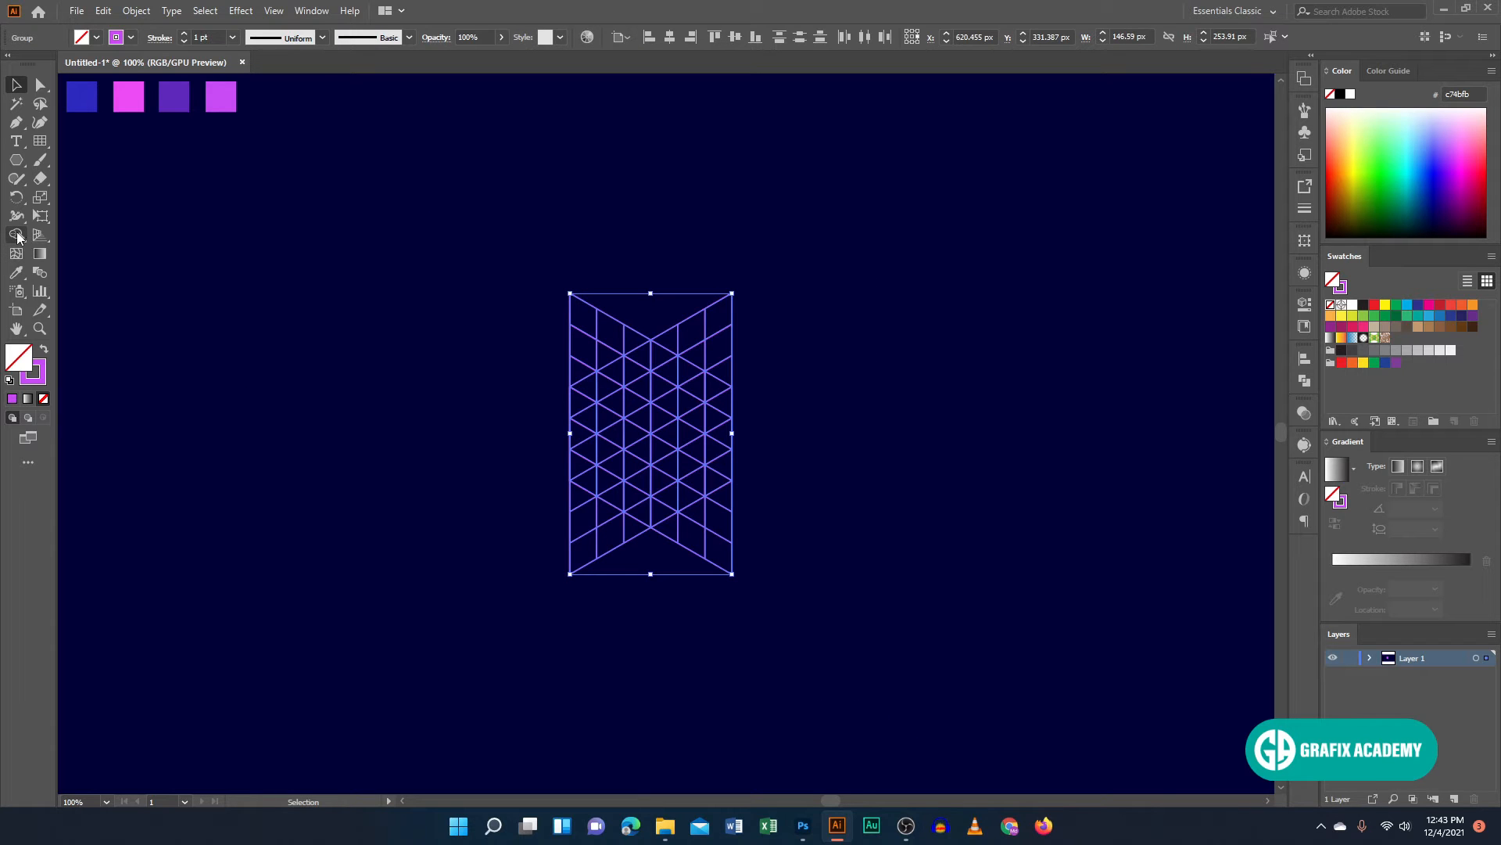
{"action": "left_click", "coordinate": [1352, 306]}
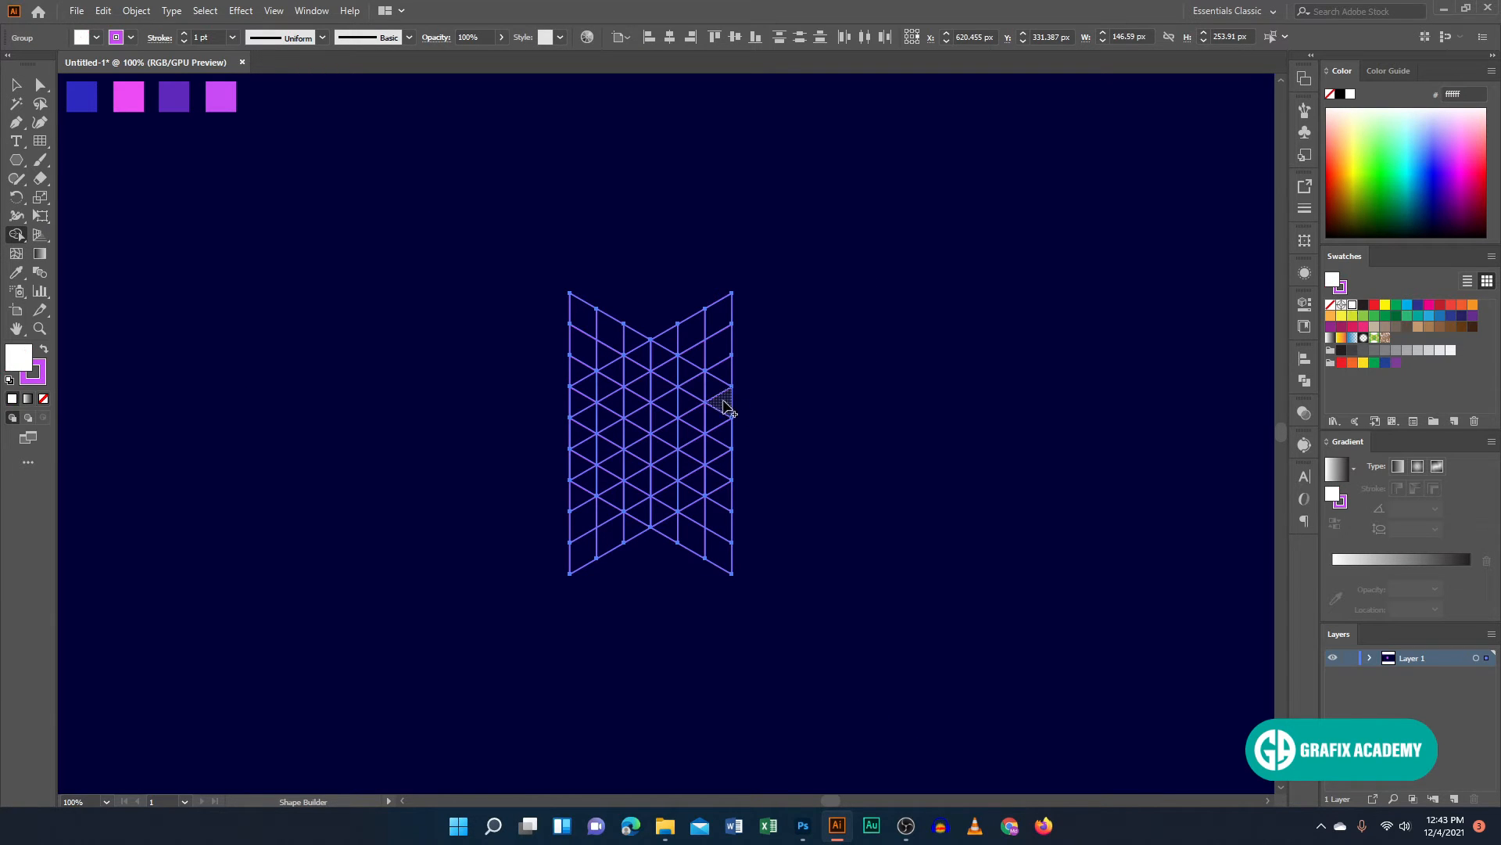
{"action": "mouse_move", "coordinate": [641, 394]}
{"action": "left_mouse_down"}
{"action": "mouse_move", "coordinate": [602, 332]}
{"action": "mouse_move", "coordinate": [582, 338]}
{"action": "mouse_move", "coordinate": [587, 550]}
{"action": "mouse_move", "coordinate": [630, 521]}
{"action": "mouse_move", "coordinate": [636, 422]}
{"action": "left_mouse_up"}
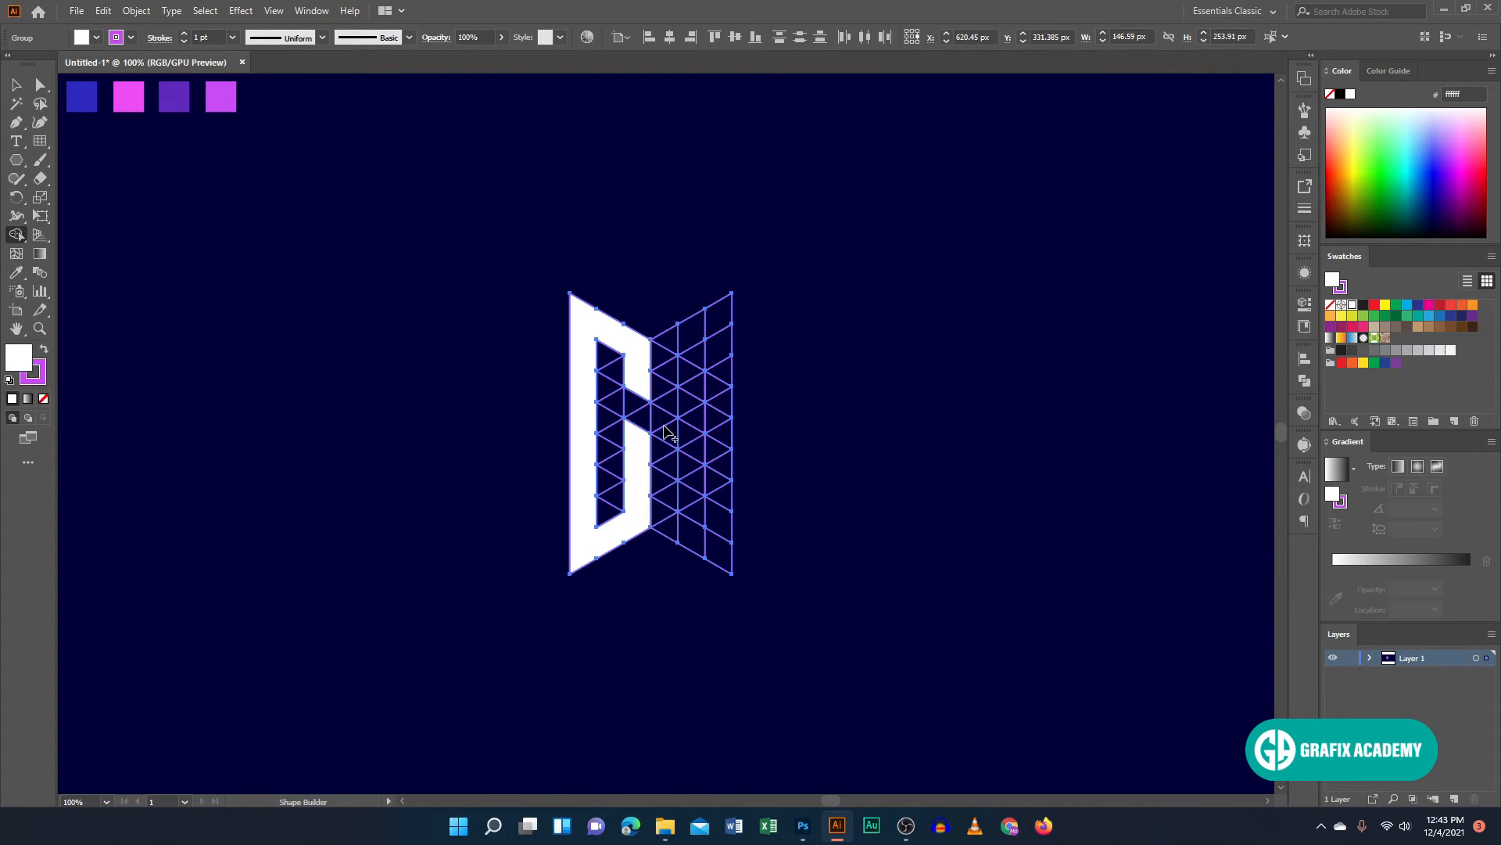
Merge cells in the right half of the grids into a white letter R.
{"action": "left_click_drag", "start_coordinate": [670, 344], "coordinate": [668, 540]}
{"action": "mouse_move", "coordinate": [674, 342]}
{"action": "left_mouse_down"}
{"action": "mouse_move", "coordinate": [718, 315]}
{"action": "mouse_move", "coordinate": [725, 411]}
{"action": "mouse_move", "coordinate": [685, 429]}
{"action": "mouse_move", "coordinate": [716, 462]}
{"action": "mouse_move", "coordinate": [719, 547]}
{"action": "mouse_move", "coordinate": [693, 528]}
{"action": "left_mouse_up"}
{"action": "left_click", "coordinate": [16, 83]}
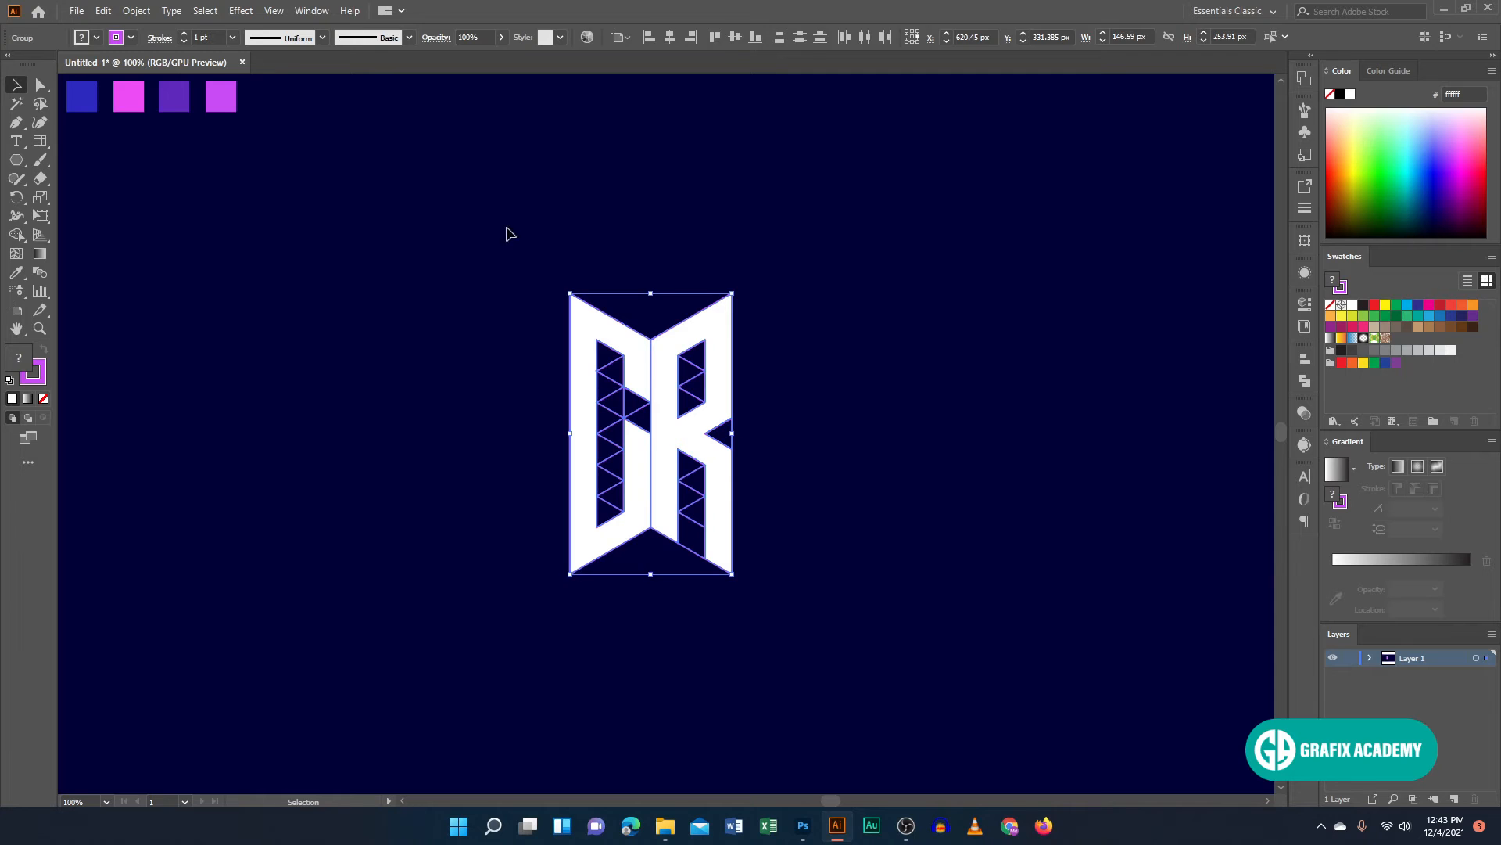
Ungroup the merged grids and move the white G and R together to the right, clear of the leftover grid cells.
{"action": "right_click", "coordinate": [673, 342]}
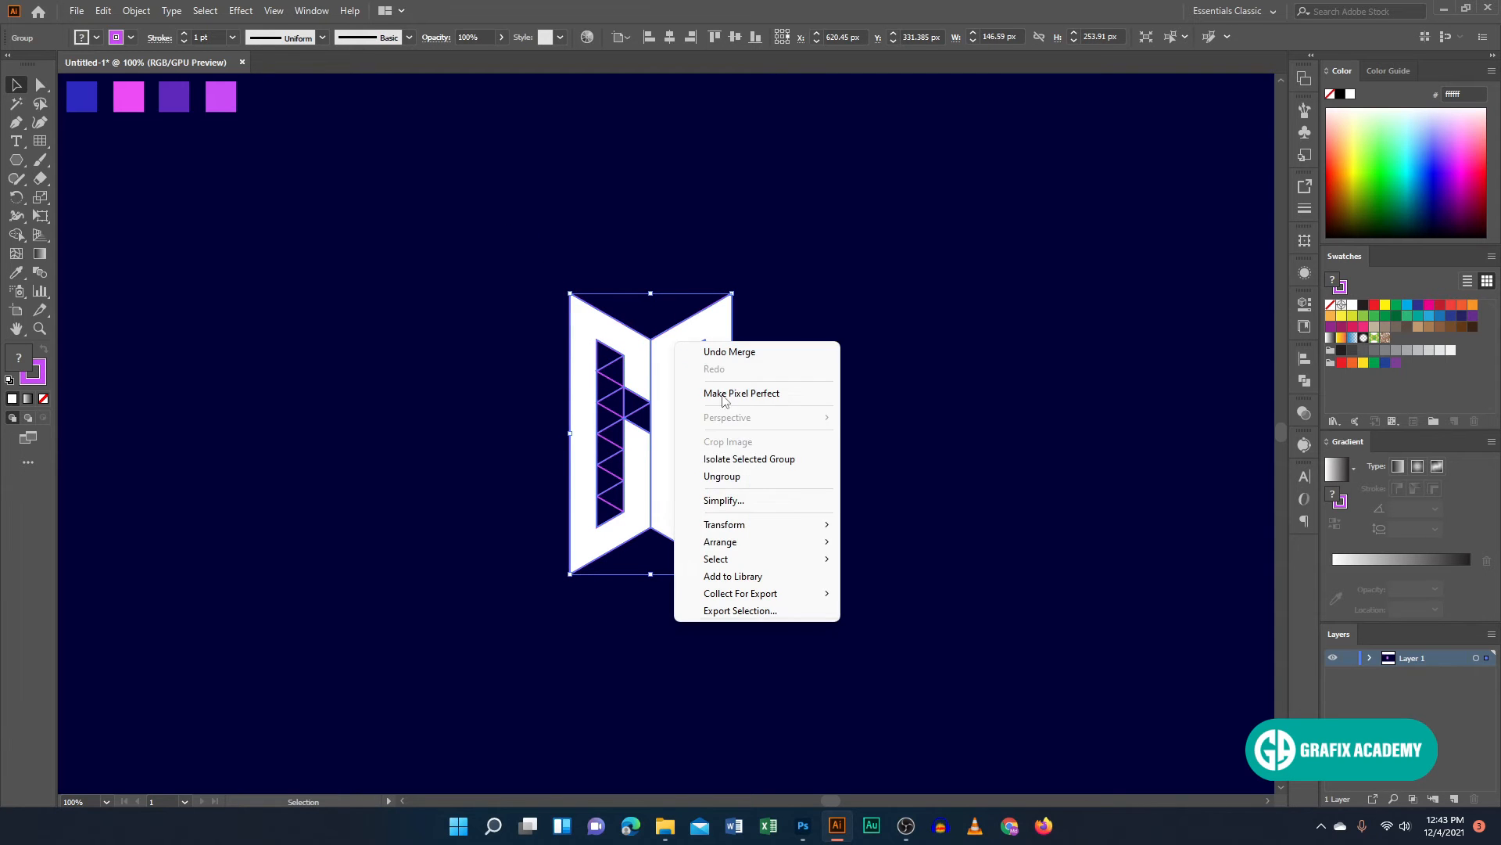
{"action": "left_click", "coordinate": [735, 474]}
{"action": "left_click", "coordinate": [735, 381]}
{"action": "left_click", "coordinate": [734, 381]}
{"action": "right_click", "coordinate": [734, 376]}
{"action": "left_click", "coordinate": [735, 337]}
{"action": "left_click", "coordinate": [716, 335]}
{"action": "left_click", "coordinate": [623, 344], "text": "shift"}
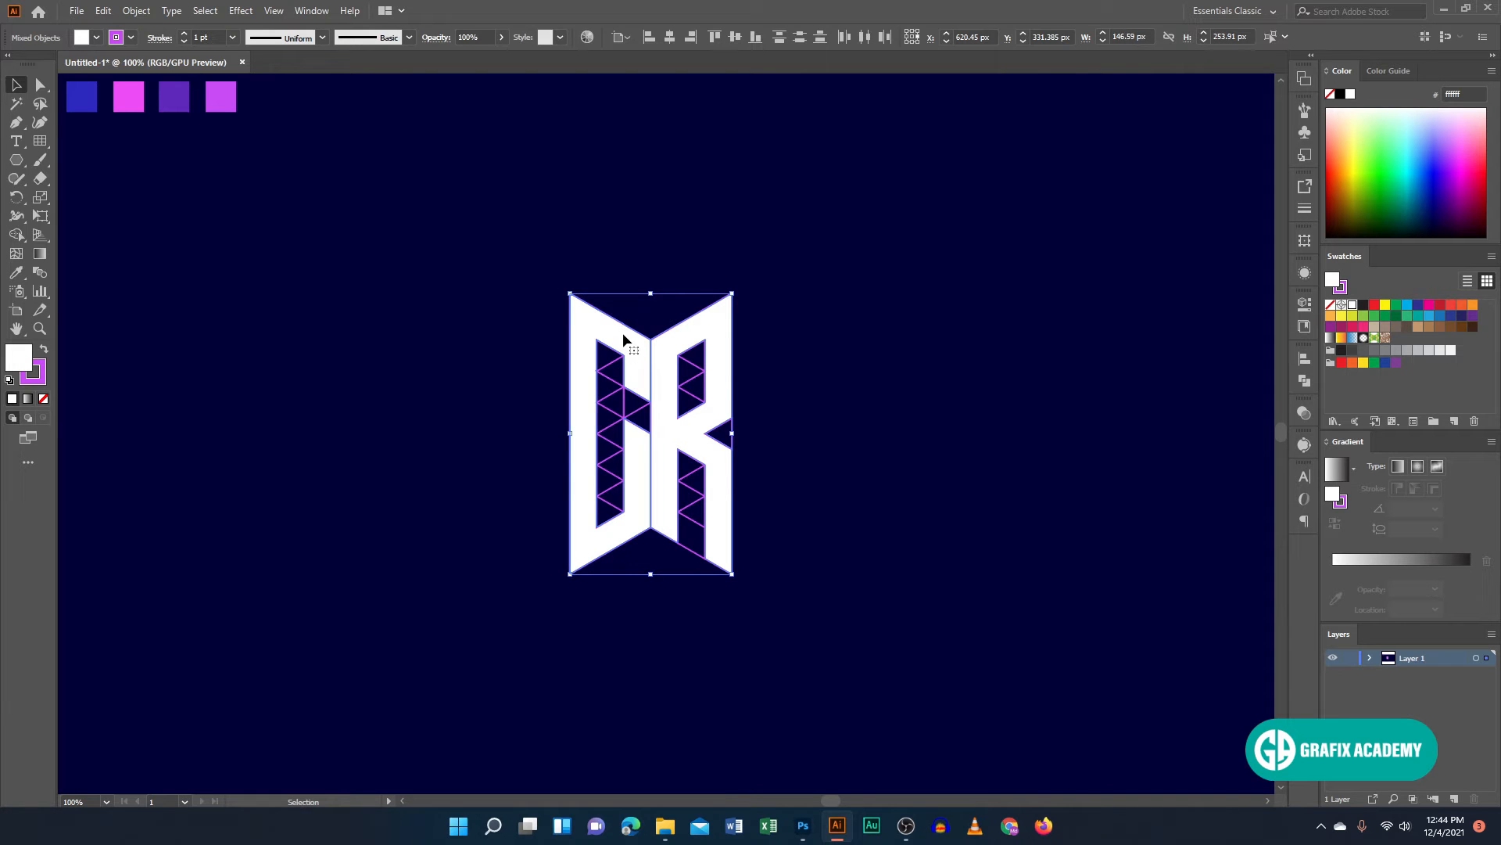
{"action": "left_click_drag", "start_coordinate": [622, 339], "coordinate": [814, 338]}
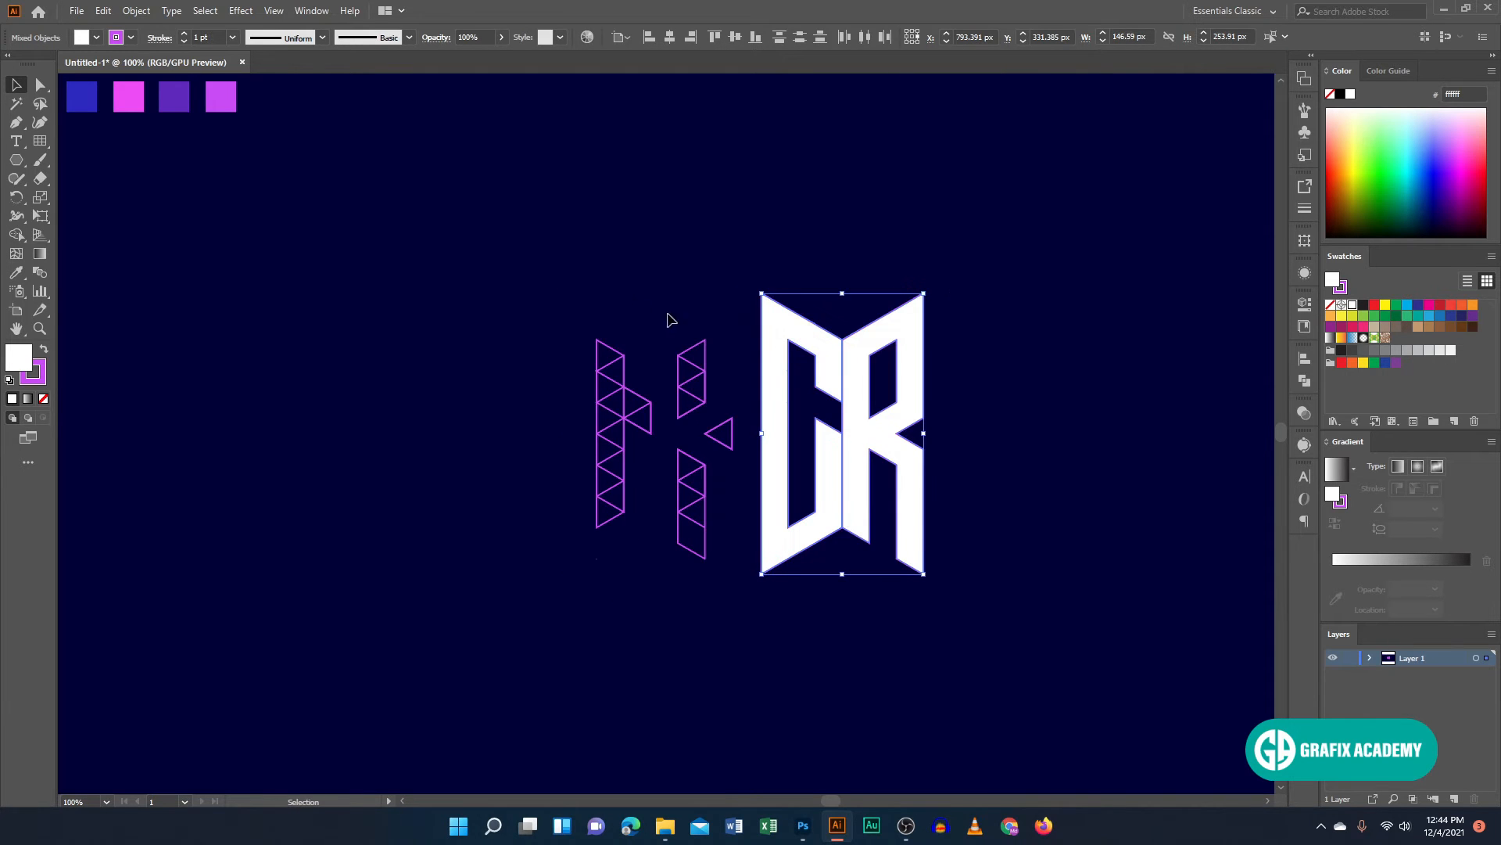
Delete the leftover grid cells and return the letters to mid-canvas with a narrow gap between the G and the R.
{"action": "left_click_drag", "start_coordinate": [558, 280], "coordinate": [738, 637]}
{"action": "key", "text": "Delete"}
{"action": "left_click_drag", "start_coordinate": [677, 274], "coordinate": [931, 508]}
{"action": "left_click_drag", "start_coordinate": [881, 454], "coordinate": [712, 442]}
{"action": "left_click", "coordinate": [794, 415]}
Set the stroke weight of both letters to 9 pt.
{"action": "left_click_drag", "start_coordinate": [551, 279], "coordinate": [865, 588]}
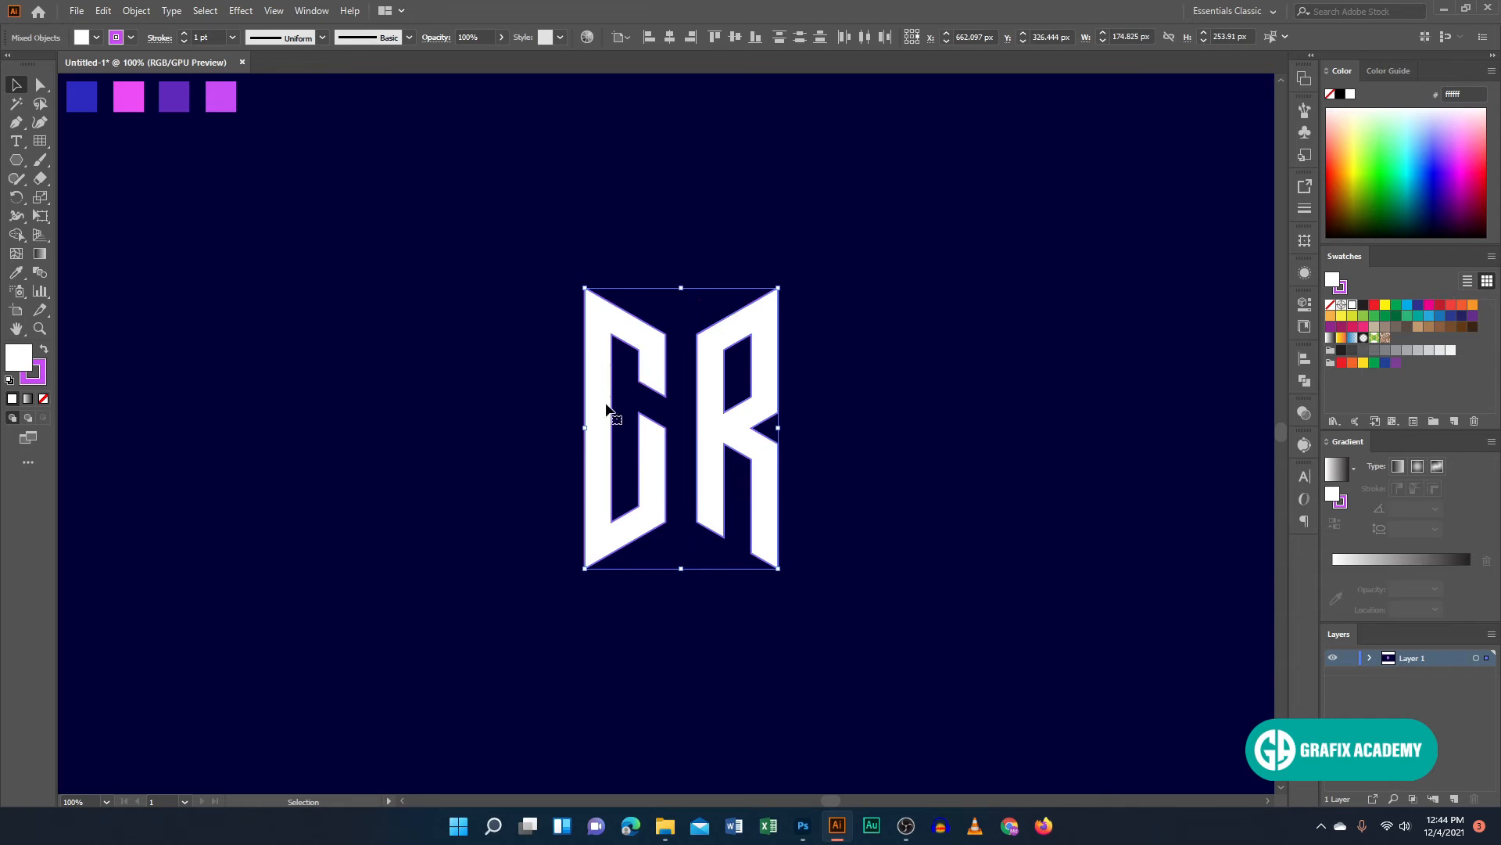
{"action": "left_click", "coordinate": [222, 37]}
{"action": "type", "text": "9"}
{"action": "left_click", "coordinate": [303, 292]}
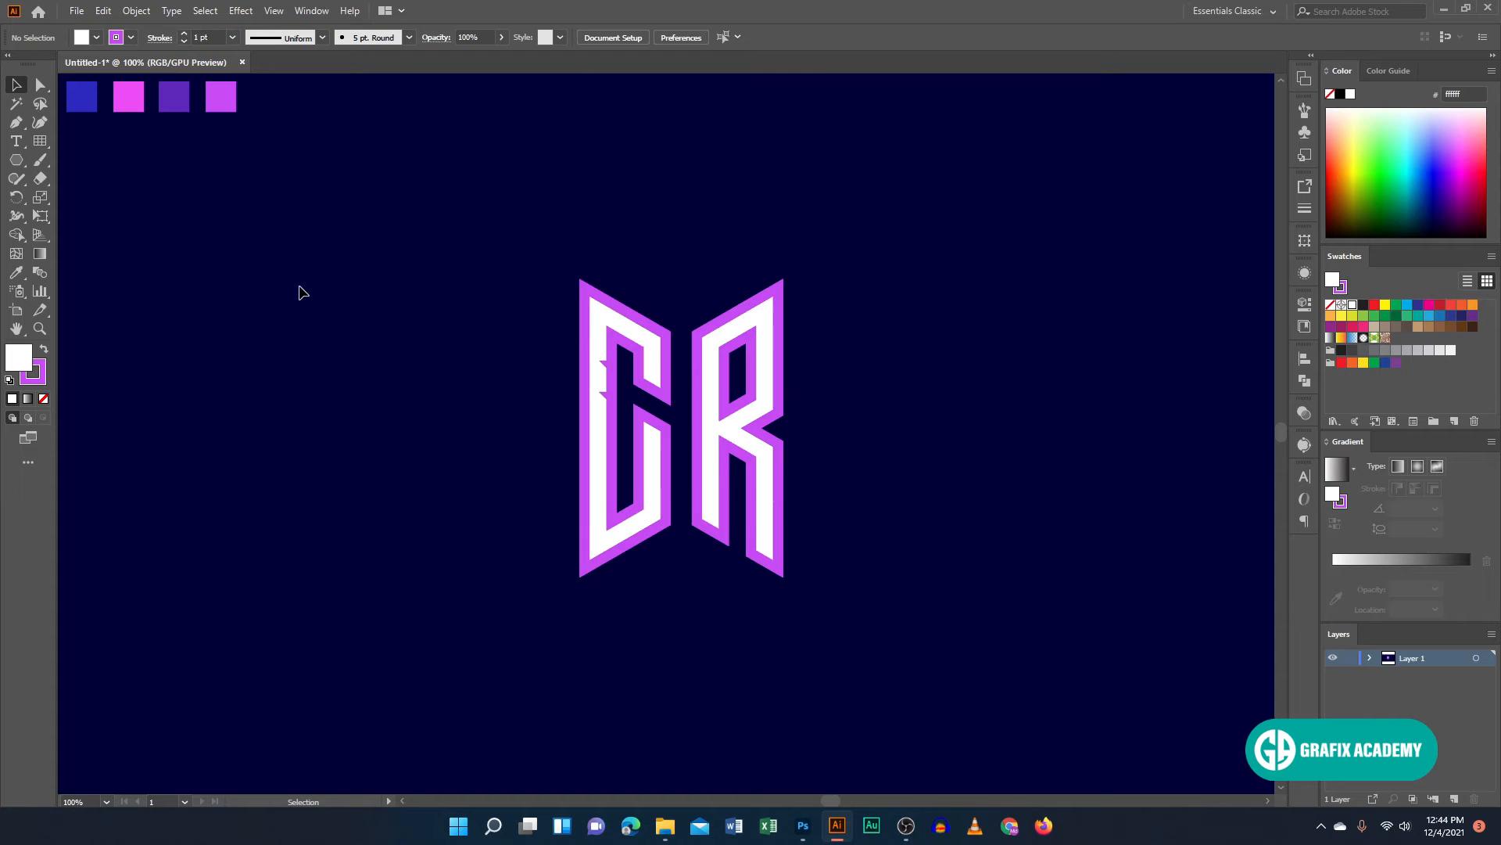
Expand the fill and stroke of both letters into shapes.
{"action": "left_click_drag", "start_coordinate": [482, 246], "coordinate": [889, 656]}
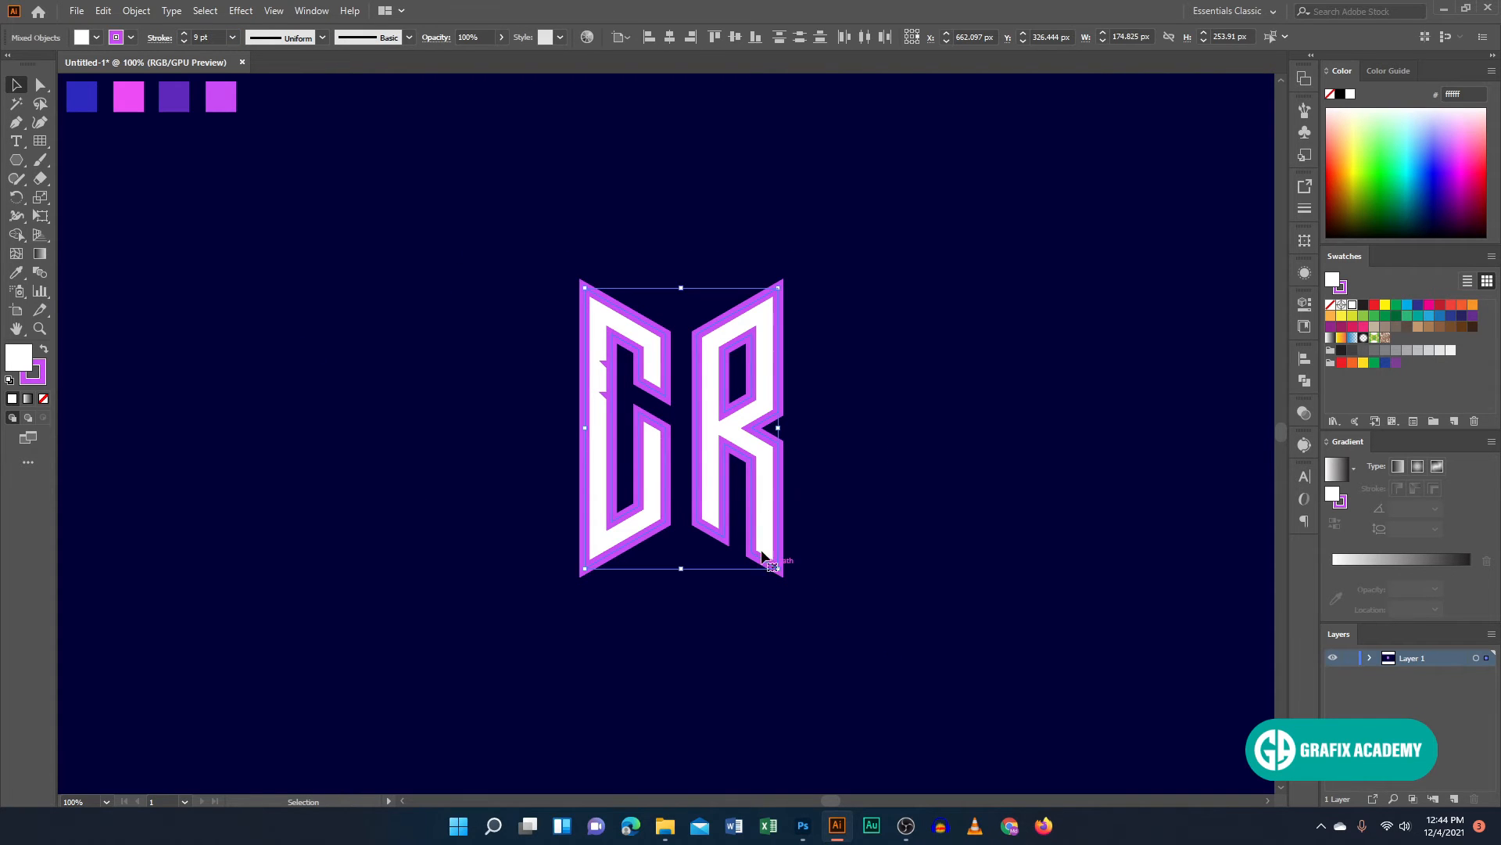
{"action": "left_click", "coordinate": [136, 10]}
{"action": "left_click", "coordinate": [216, 197]}
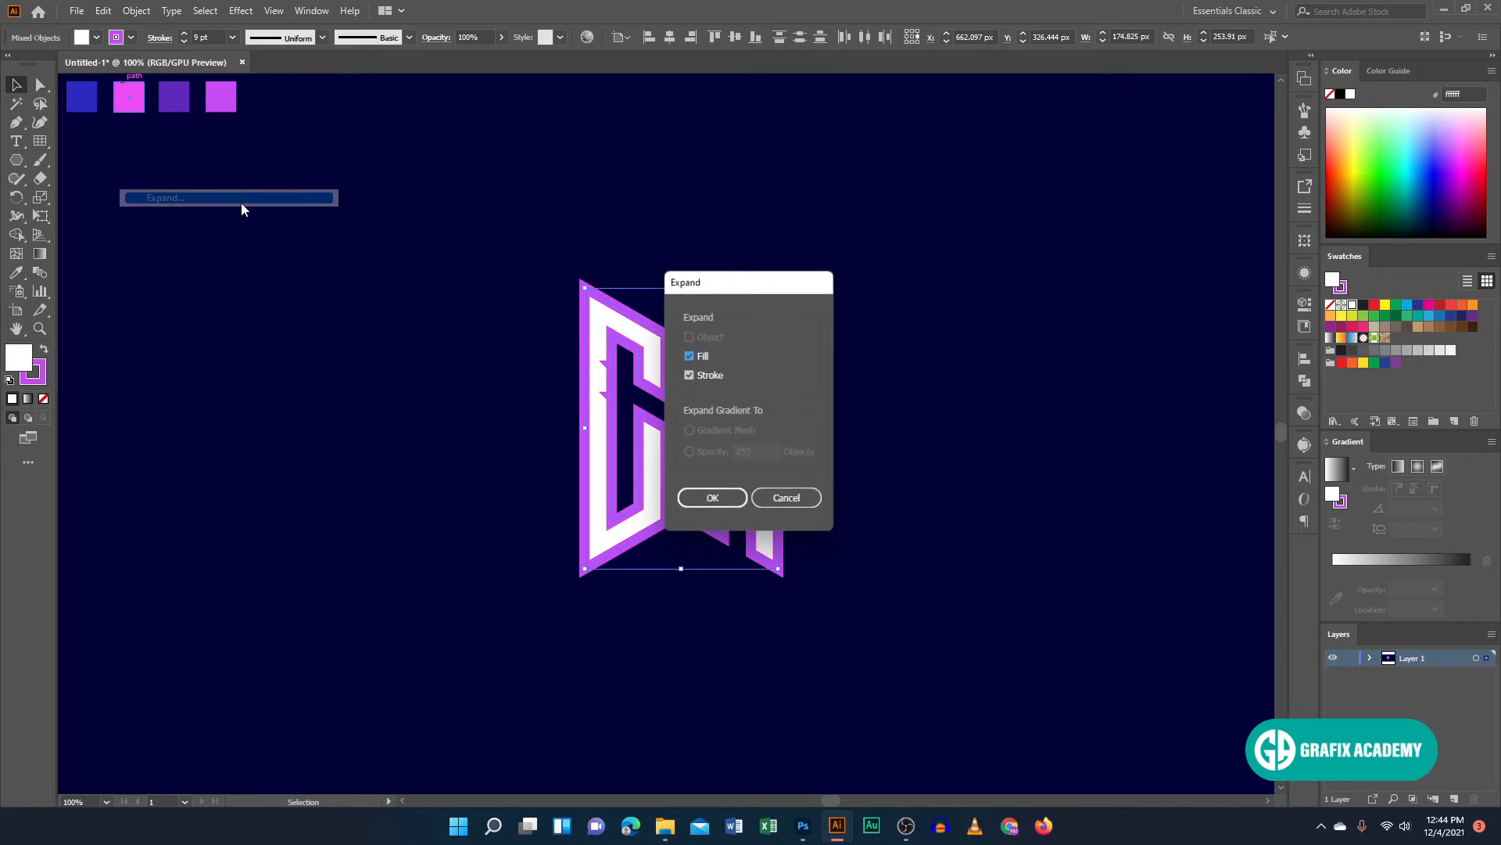
{"action": "left_click", "coordinate": [711, 502]}
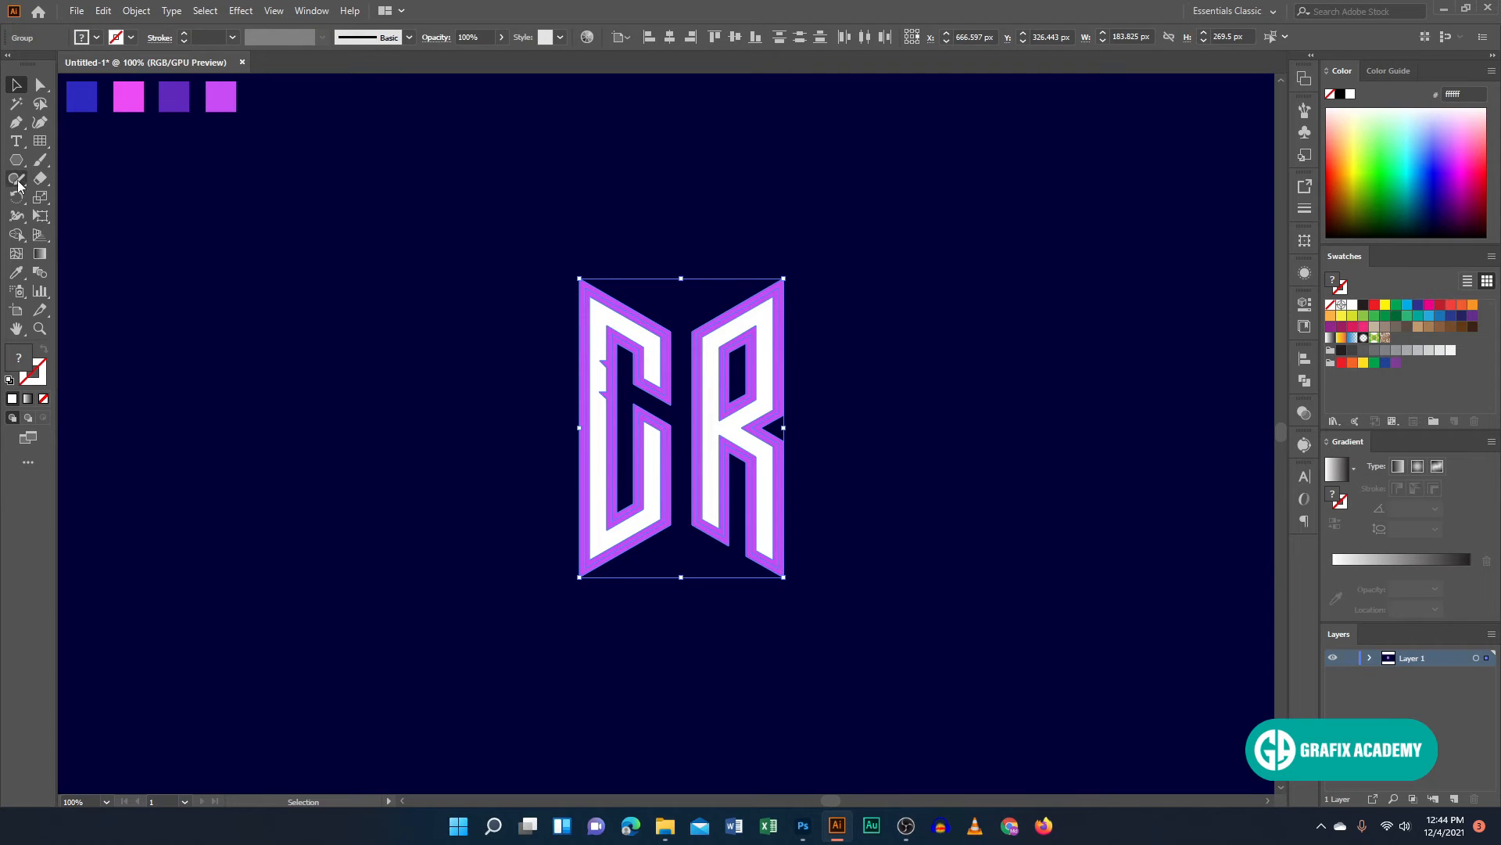
Merge the purple outline shapes into the white R and the white G with the Shape Builder.
{"action": "key", "text": "shift+m"}
{"action": "scroll", "coordinate": [755, 396], "scroll_direction": "up", "scroll_amount": 3}
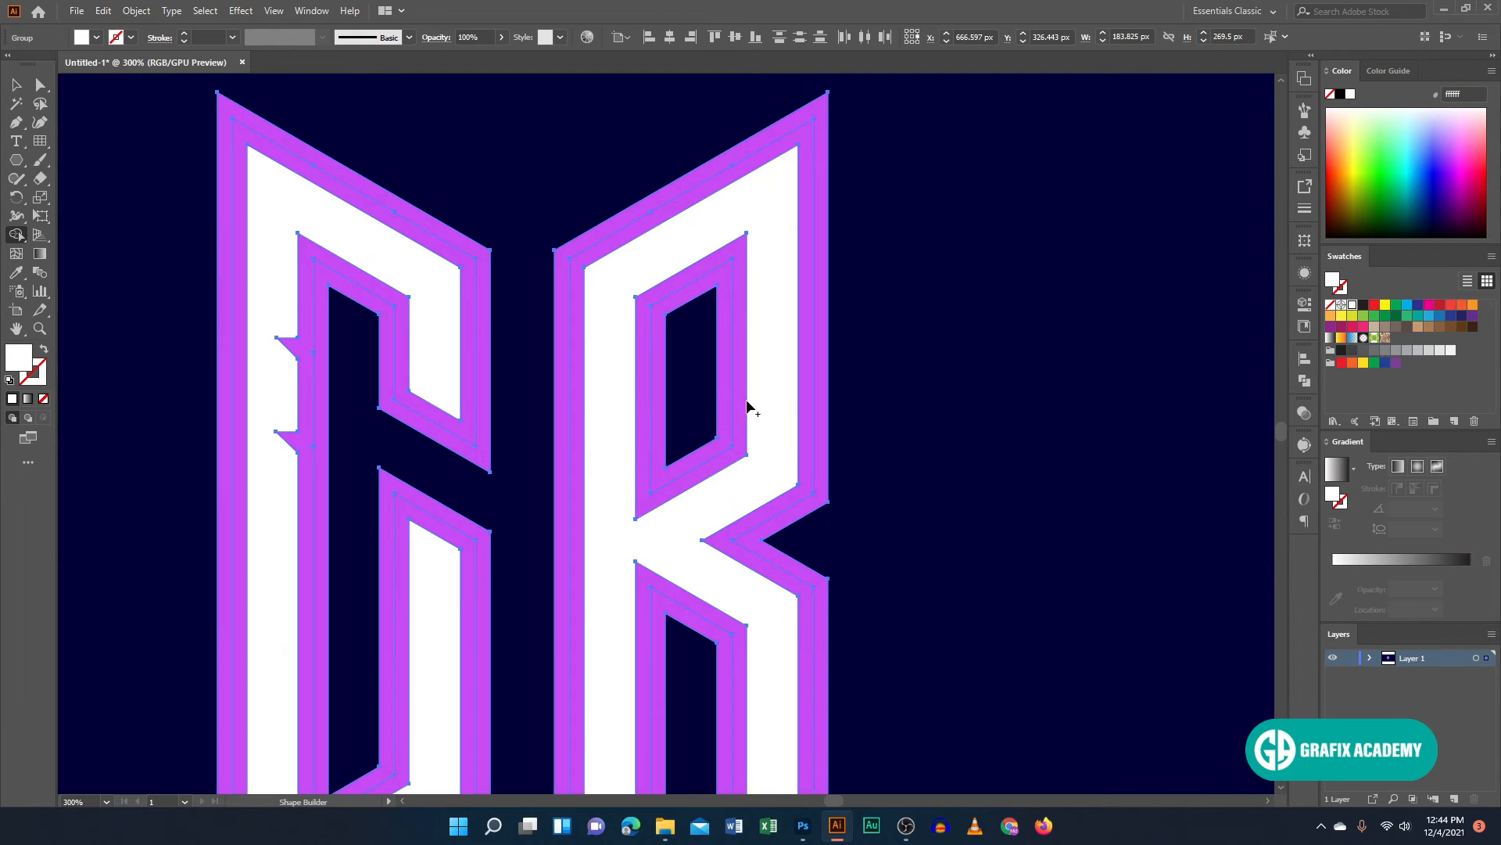
{"action": "left_click_drag", "start_coordinate": [729, 388], "coordinate": [822, 403]}
{"action": "mouse_move", "coordinate": [406, 213]}
{"action": "left_mouse_down"}
{"action": "mouse_move", "coordinate": [406, 285]}
{"action": "mouse_move", "coordinate": [439, 212]}
{"action": "left_mouse_up"}
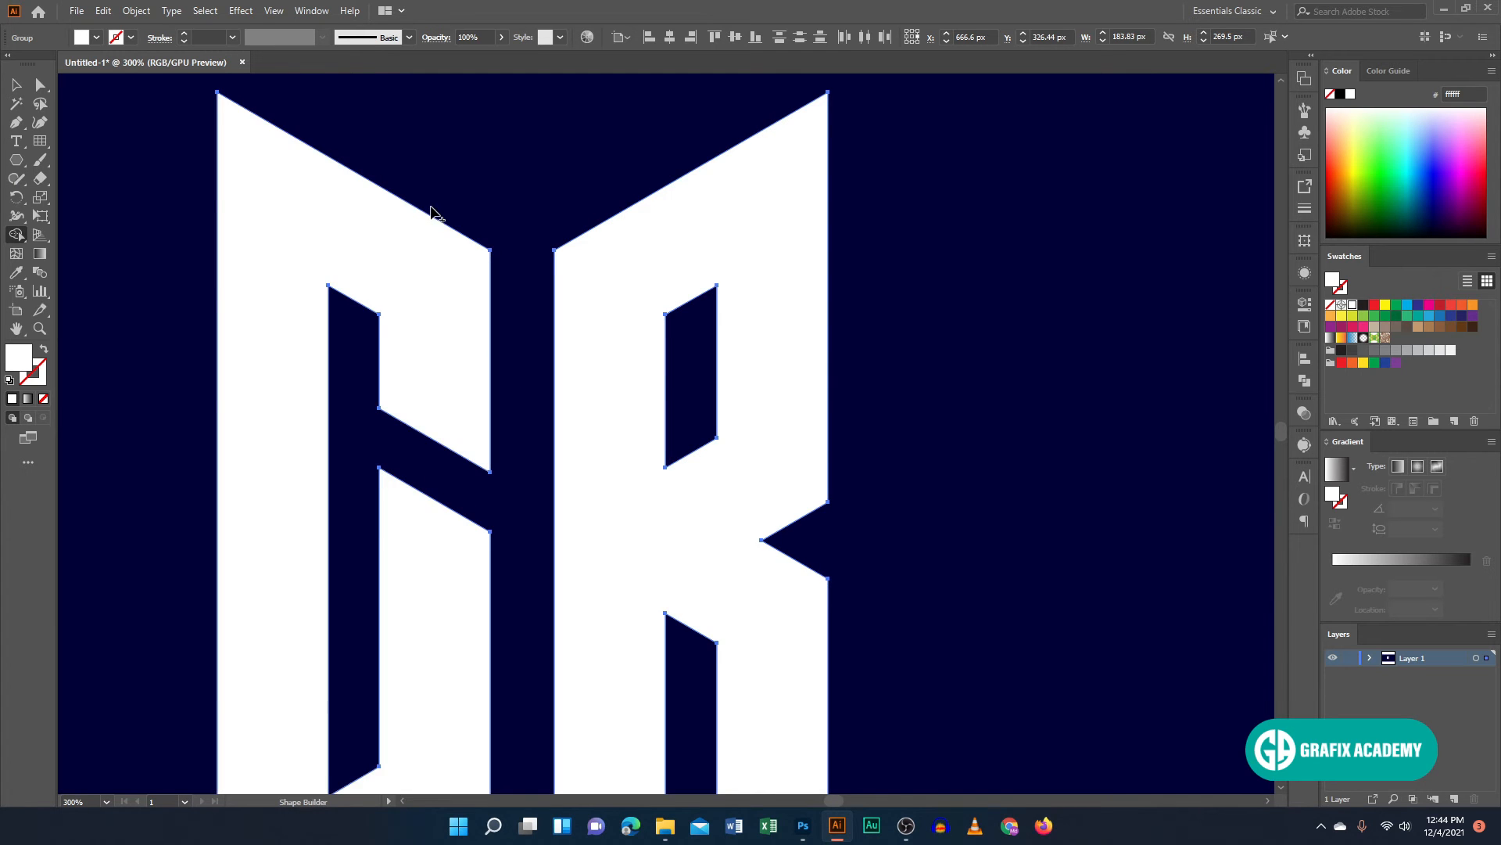
Create an inset copy of both letters with Offset Path at -9 px, using miter joins and a miter limit of 4.
{"action": "scroll", "coordinate": [427, 133], "scroll_direction": "down", "scroll_amount": 1}
{"action": "left_click", "coordinate": [15, 84]}
{"action": "left_click_drag", "start_coordinate": [283, 195], "coordinate": [418, 217]}
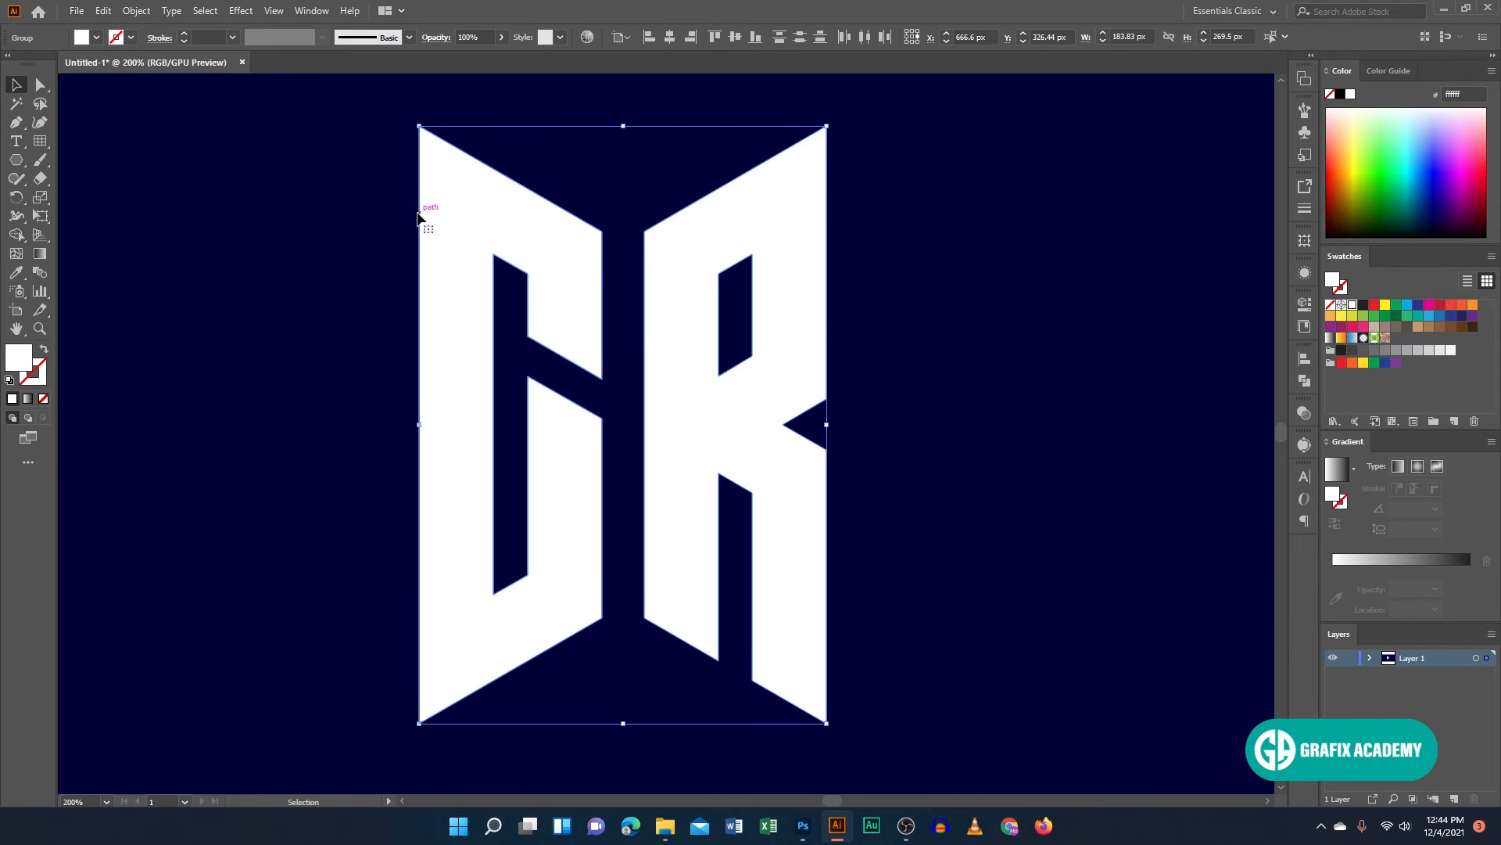
{"action": "left_click", "coordinate": [139, 12]}
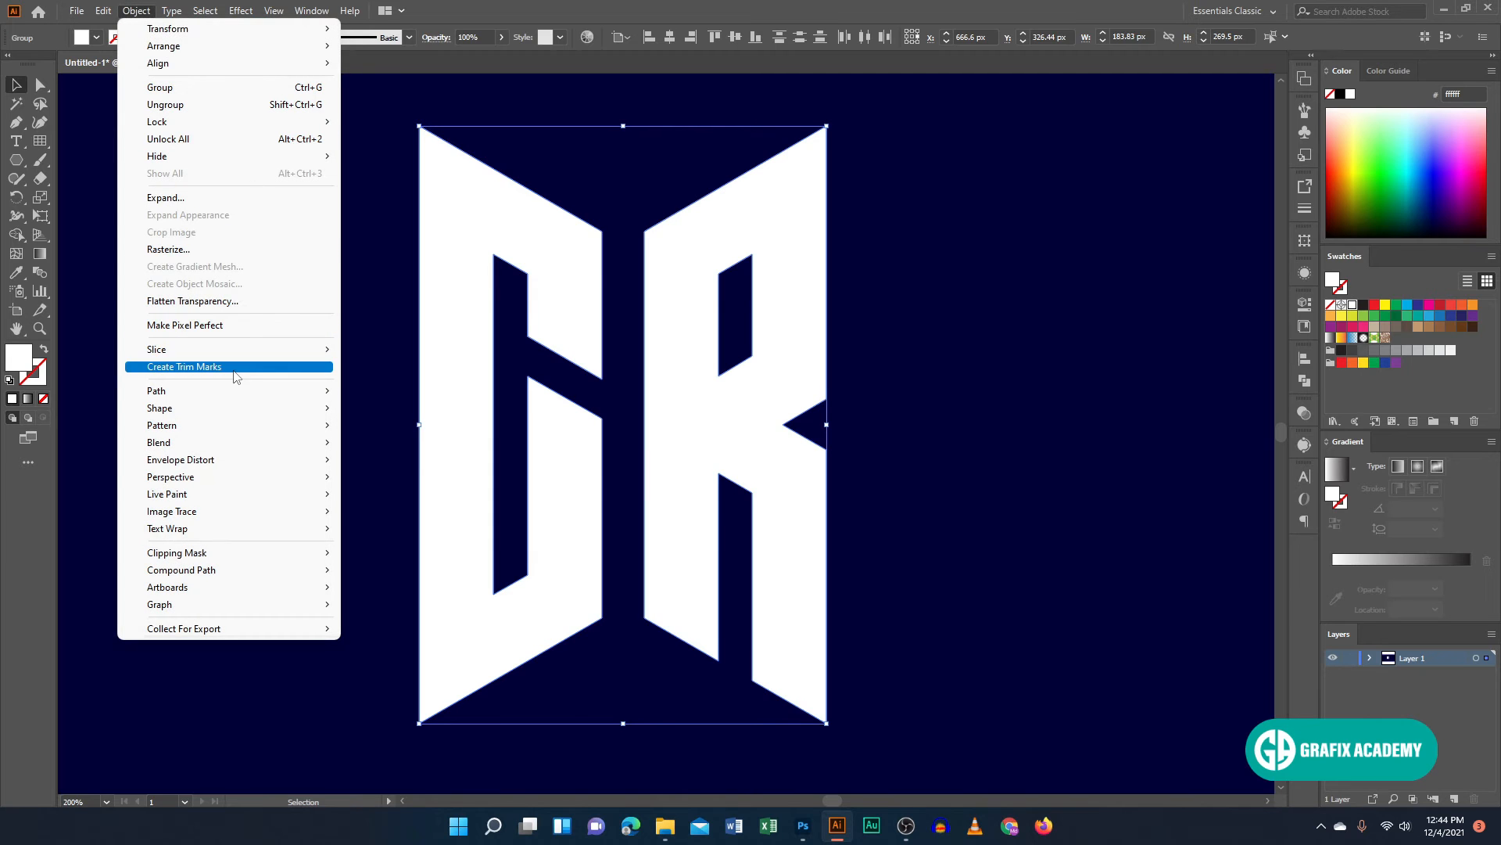
{"action": "mouse_move", "coordinate": [213, 394]}
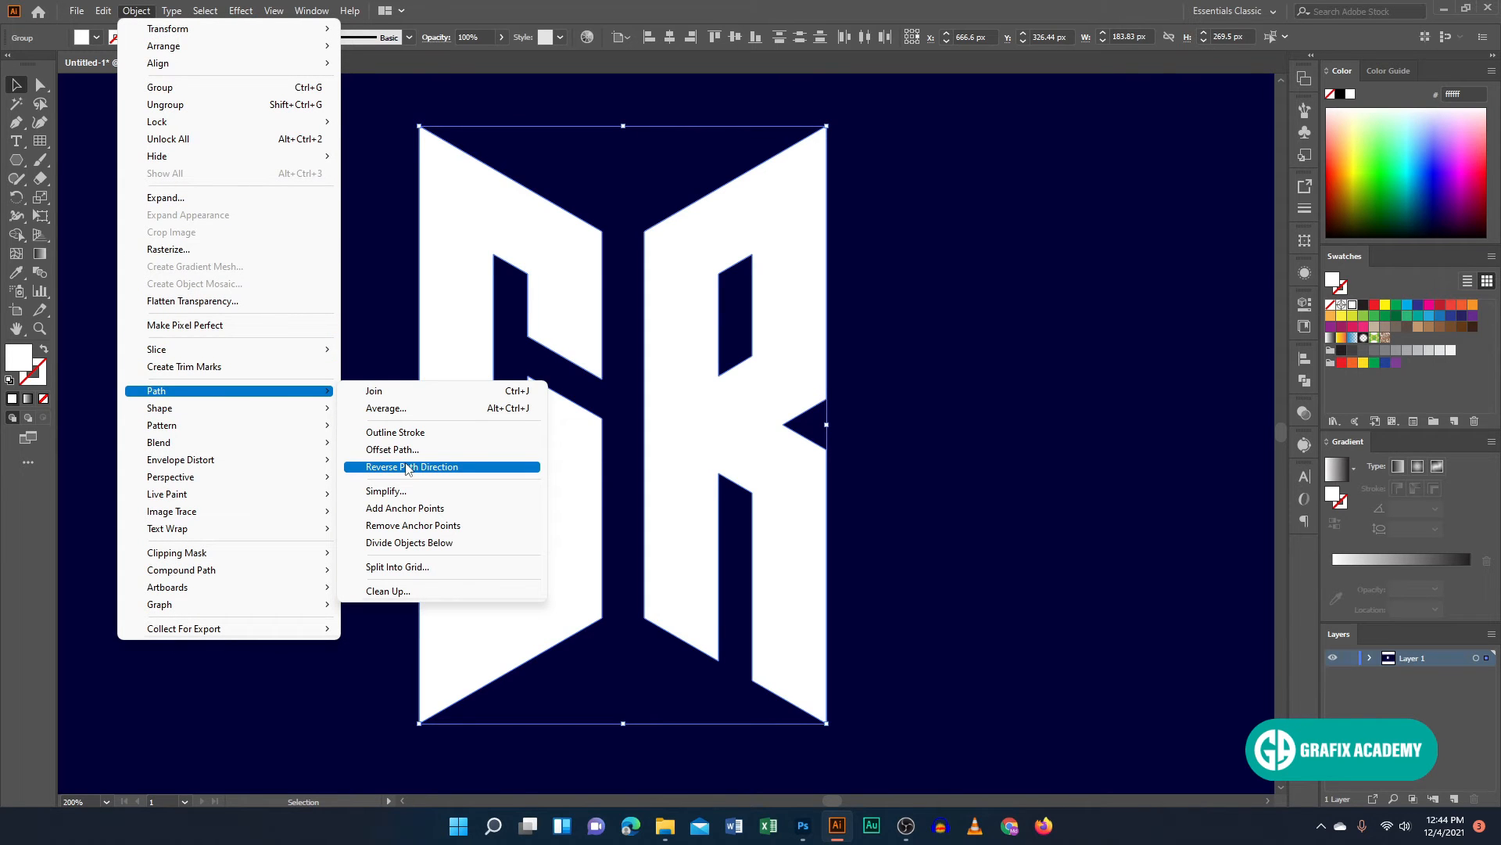
{"action": "left_click", "coordinate": [395, 451]}
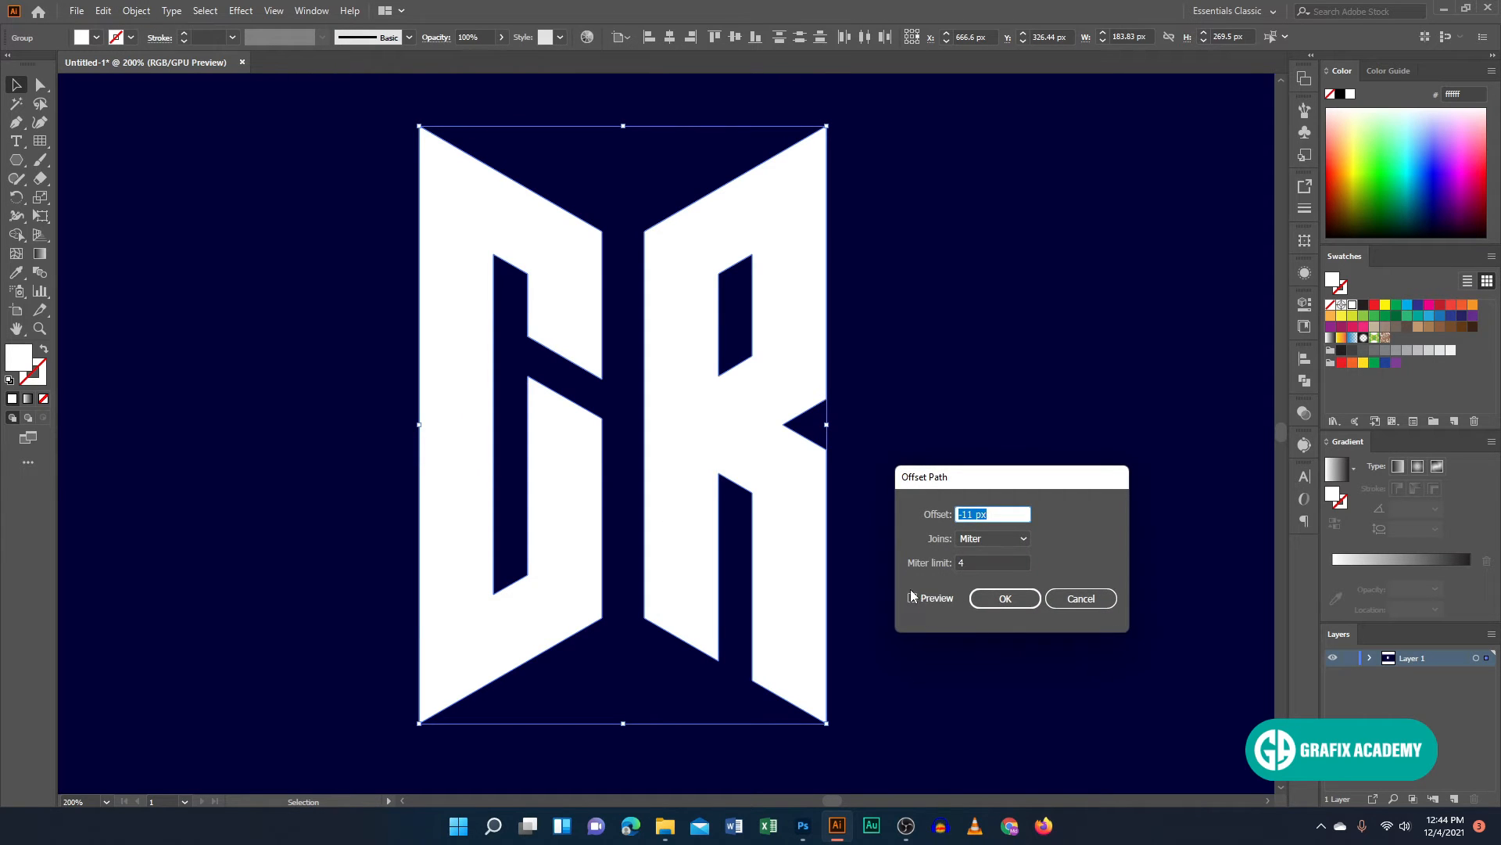
{"action": "left_click", "coordinate": [912, 598]}
{"action": "key", "text": "Up"}
{"action": "key", "text": "Up"}
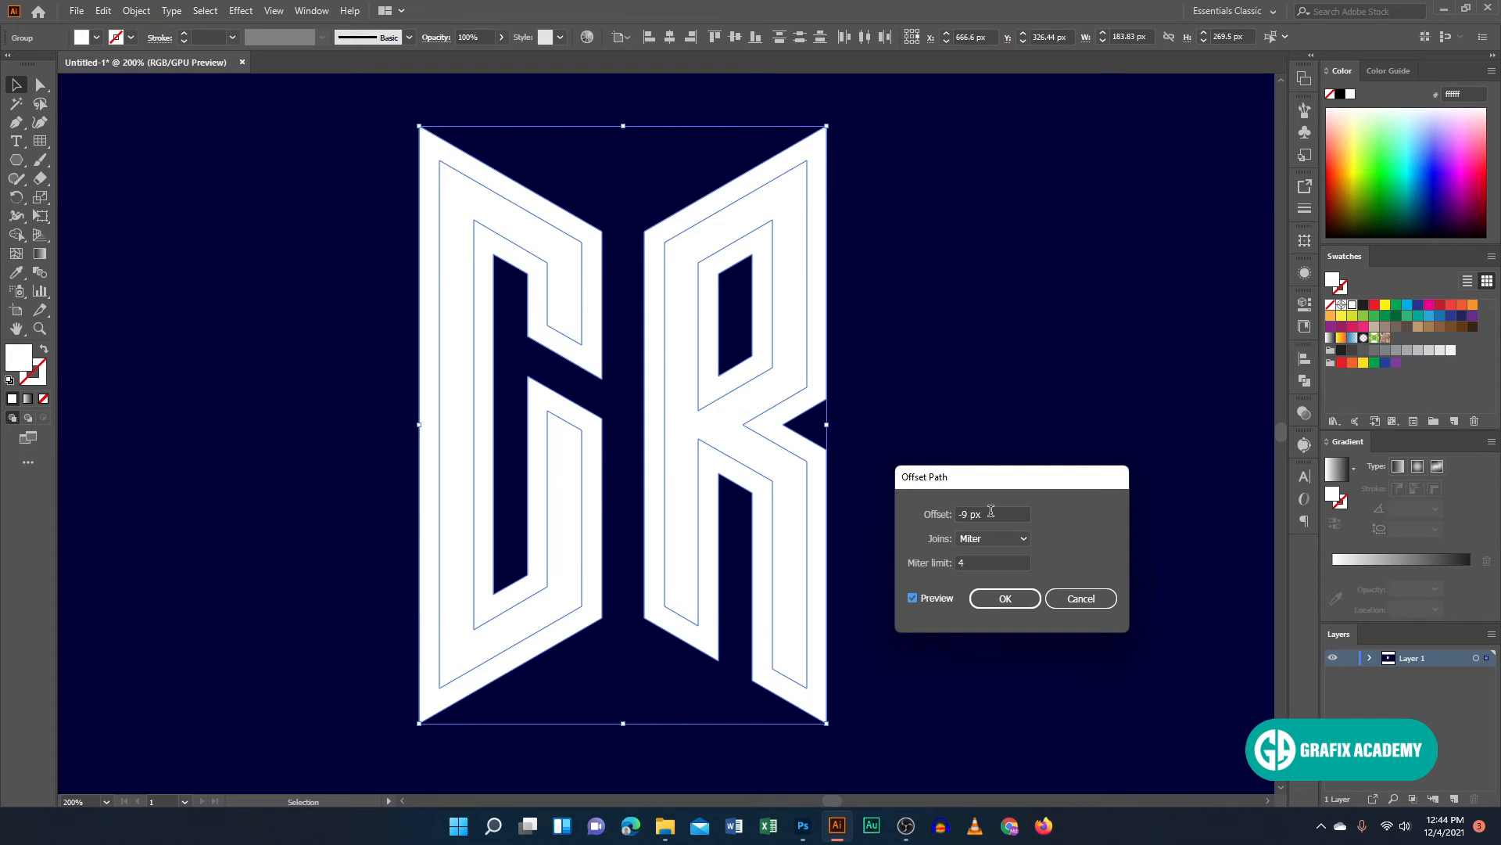
{"action": "left_click", "coordinate": [1016, 604]}
Ungroup the R and the G so their inset shapes can be selected separately from the outer letters.
{"action": "scroll", "coordinate": [852, 415], "scroll_direction": "down", "scroll_amount": 2}
{"action": "left_click_drag", "start_coordinate": [852, 416], "coordinate": [803, 430]}
{"action": "scroll", "coordinate": [779, 397], "scroll_direction": "up", "scroll_amount": 1}
{"action": "scroll", "coordinate": [795, 422], "scroll_direction": "down", "scroll_amount": 1}
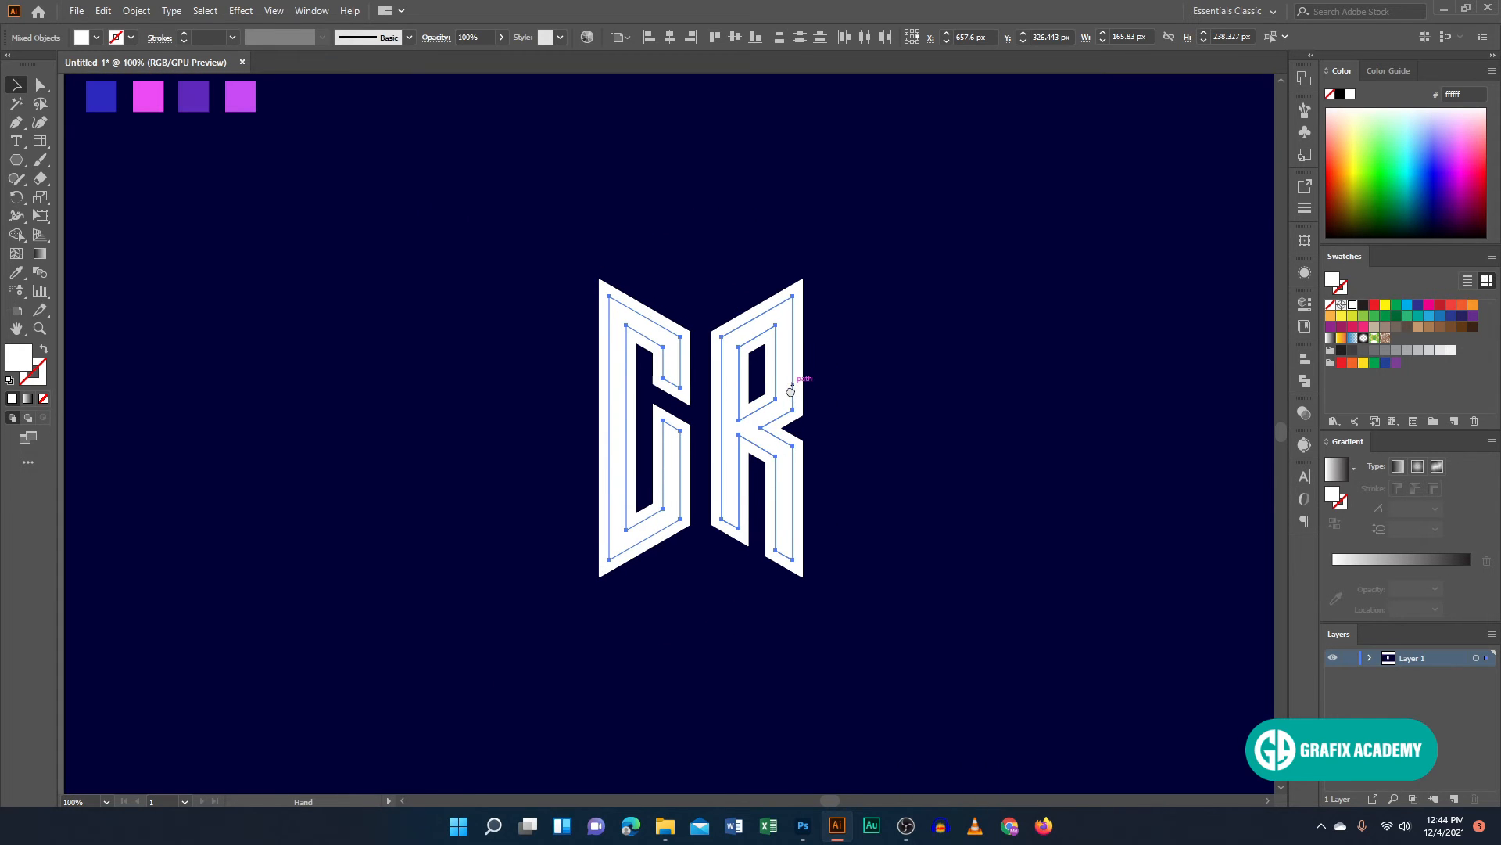
{"action": "right_click", "coordinate": [791, 386]}
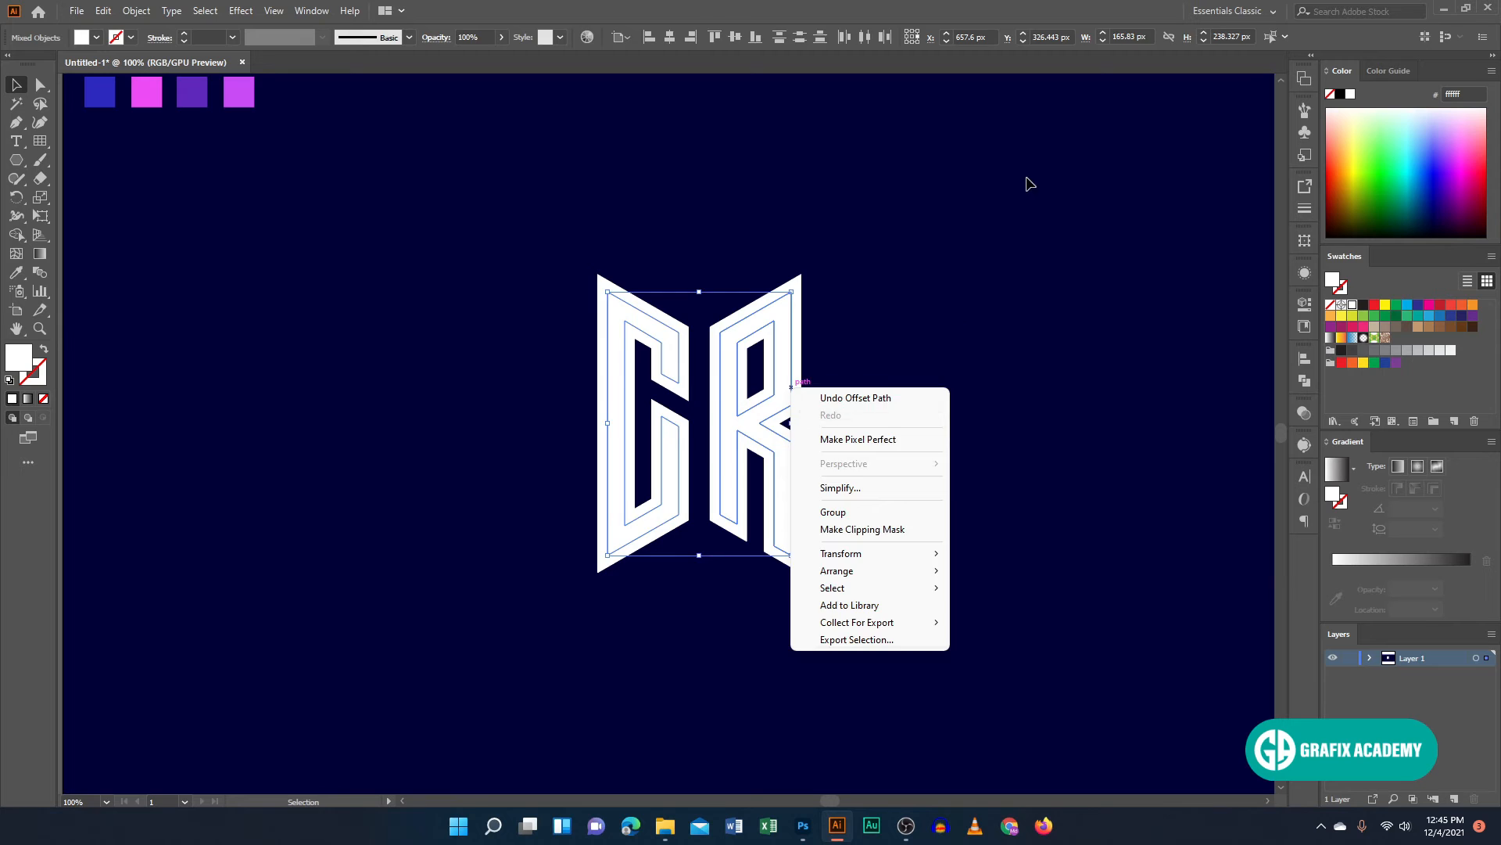
{"action": "left_click", "coordinate": [1029, 185]}
{"action": "left_click", "coordinate": [783, 332]}
{"action": "left_click", "coordinate": [842, 467]}
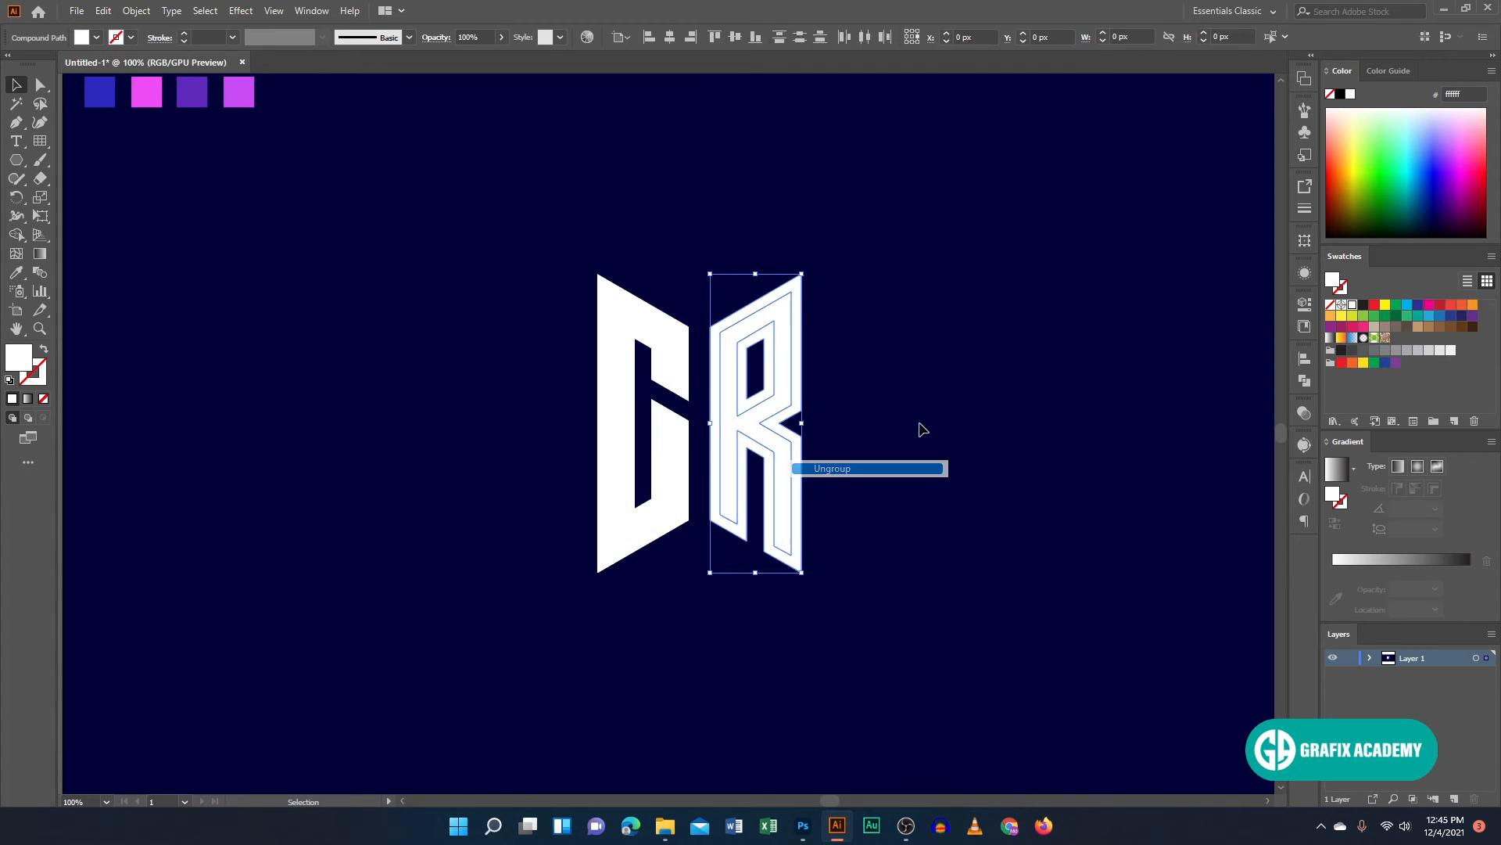
{"action": "right_click", "coordinate": [608, 307]}
{"action": "left_click", "coordinate": [682, 444]}
{"action": "left_click", "coordinate": [848, 386]}
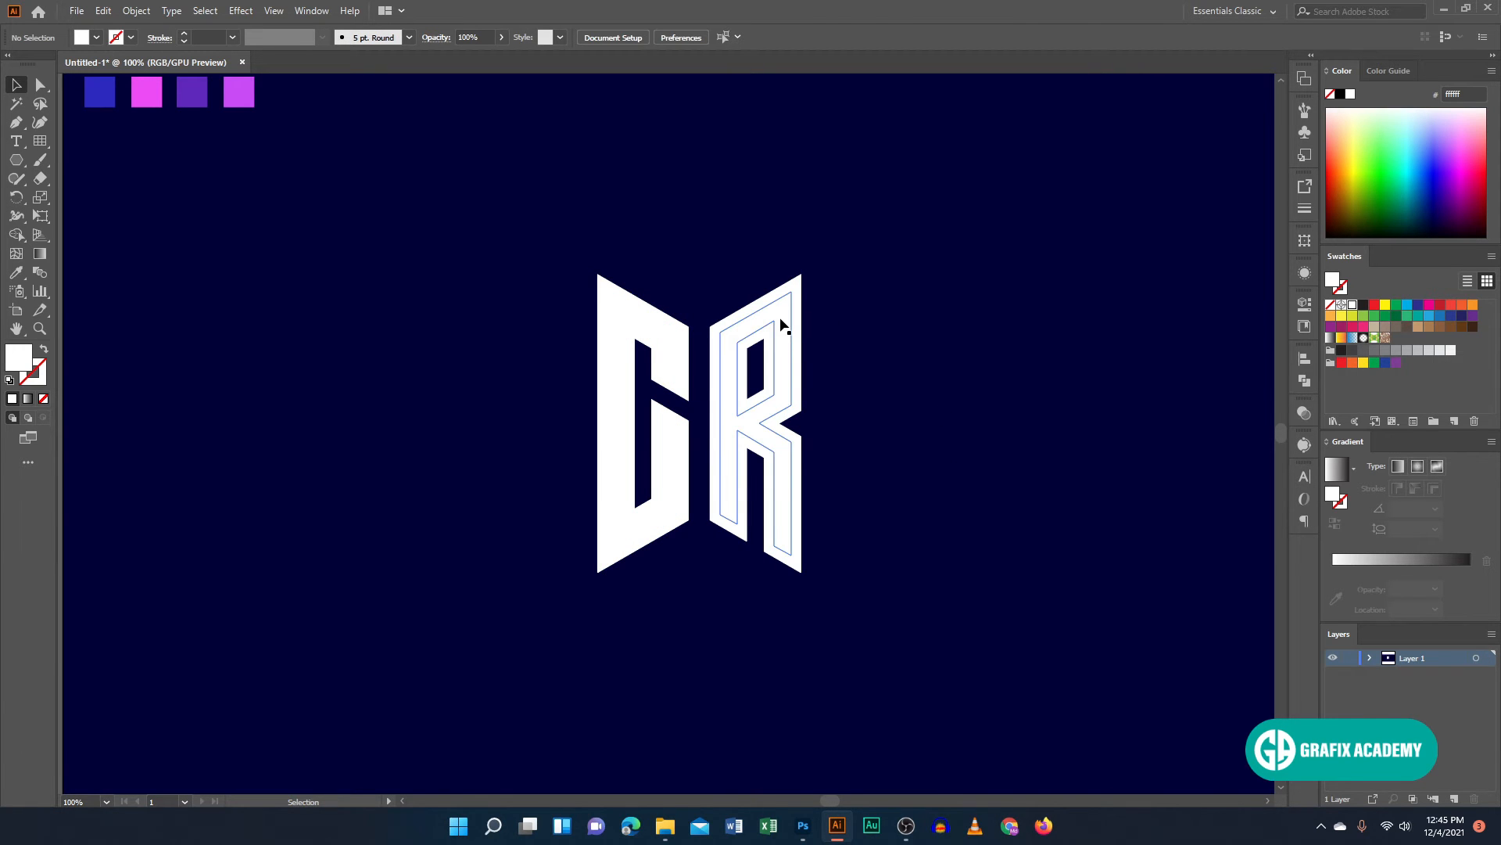
Group the inset shapes of the G and the R together.
{"action": "left_click", "coordinate": [781, 322]}
{"action": "left_click", "coordinate": [646, 327], "text": "shift"}
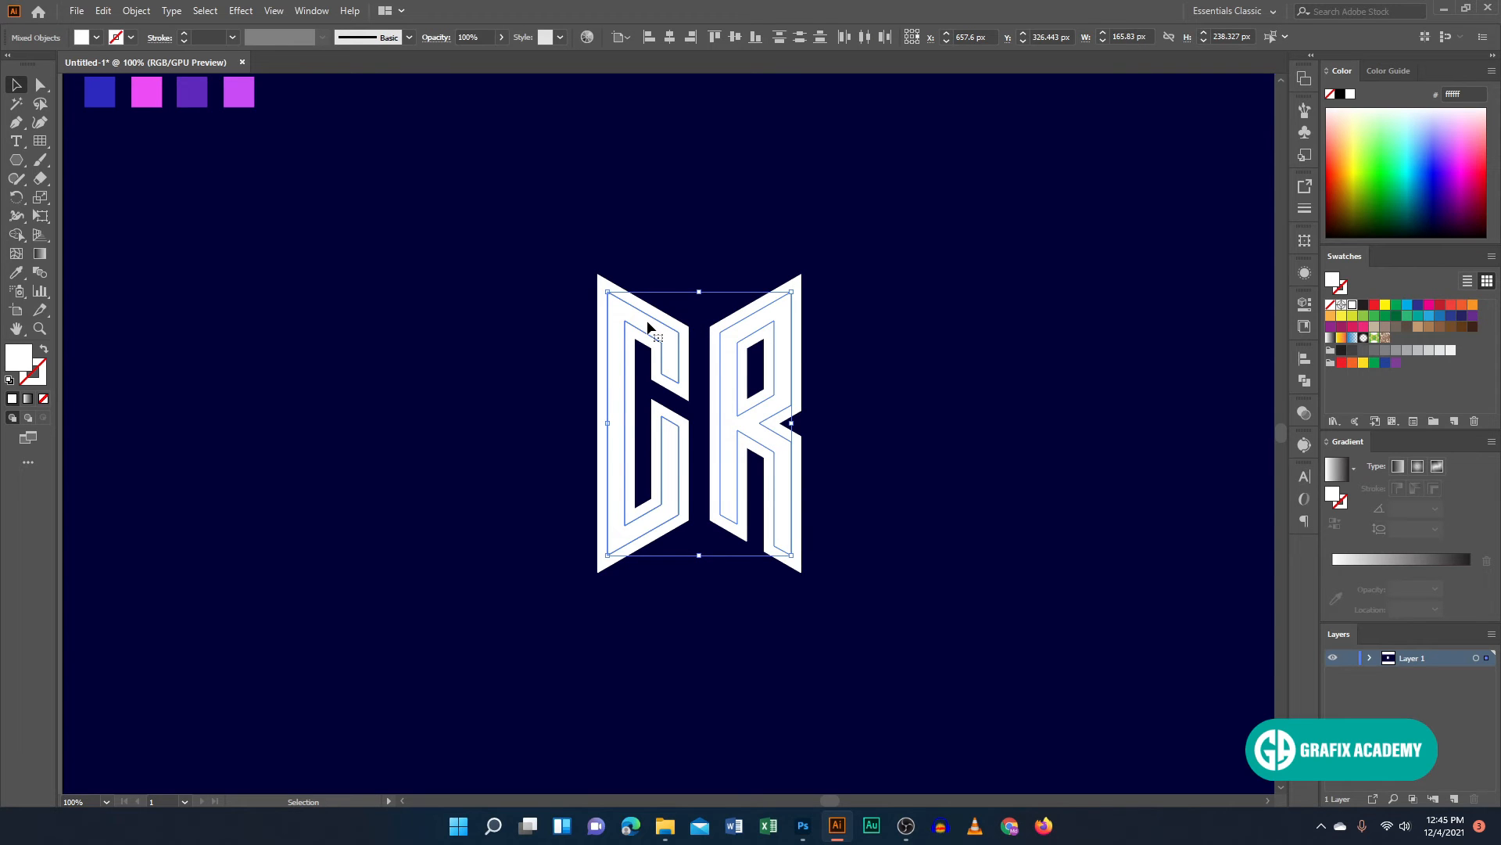
{"action": "key", "text": "a"}
{"action": "key", "text": "v"}
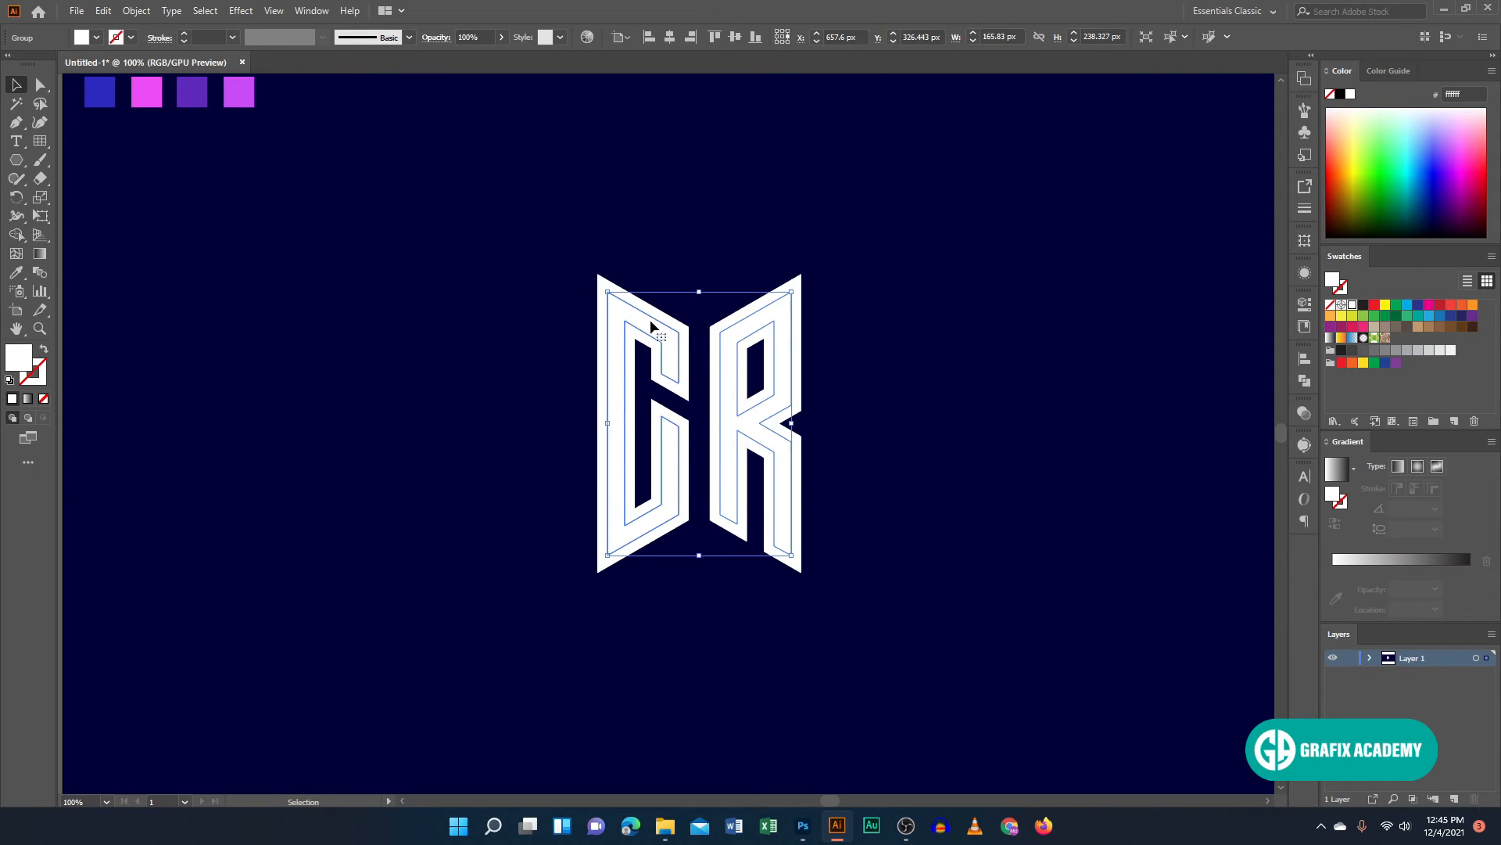
{"action": "left_click", "coordinate": [869, 332]}
Group the outer G and outer R shapes together.
{"action": "left_click", "coordinate": [760, 314]}
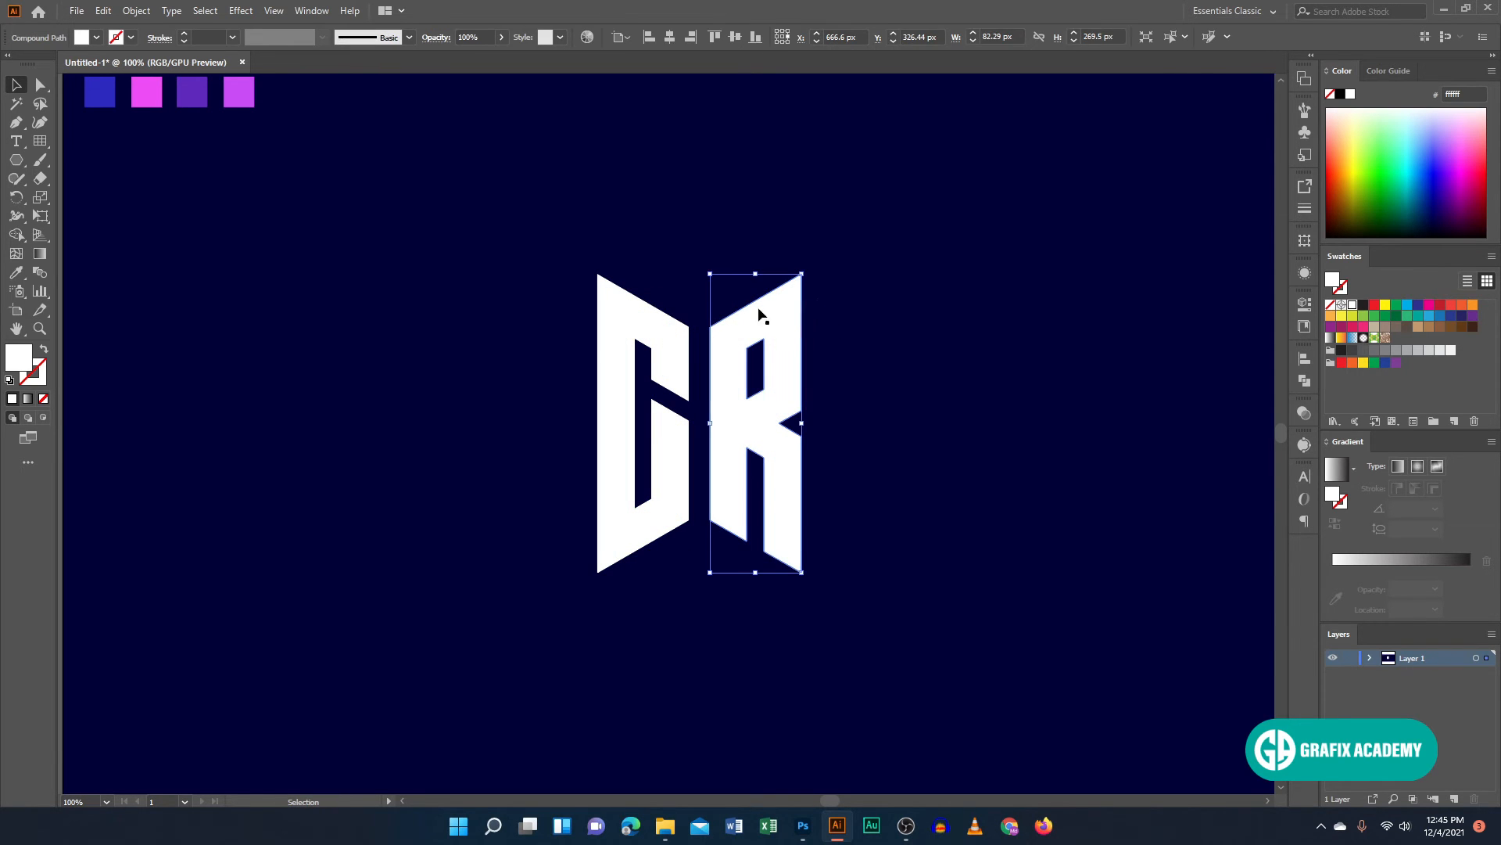
{"action": "left_click", "coordinate": [602, 291], "text": "shift"}
{"action": "key", "text": "a"}
{"action": "key", "text": "v"}
{"action": "key", "text": "ctrl+g"}
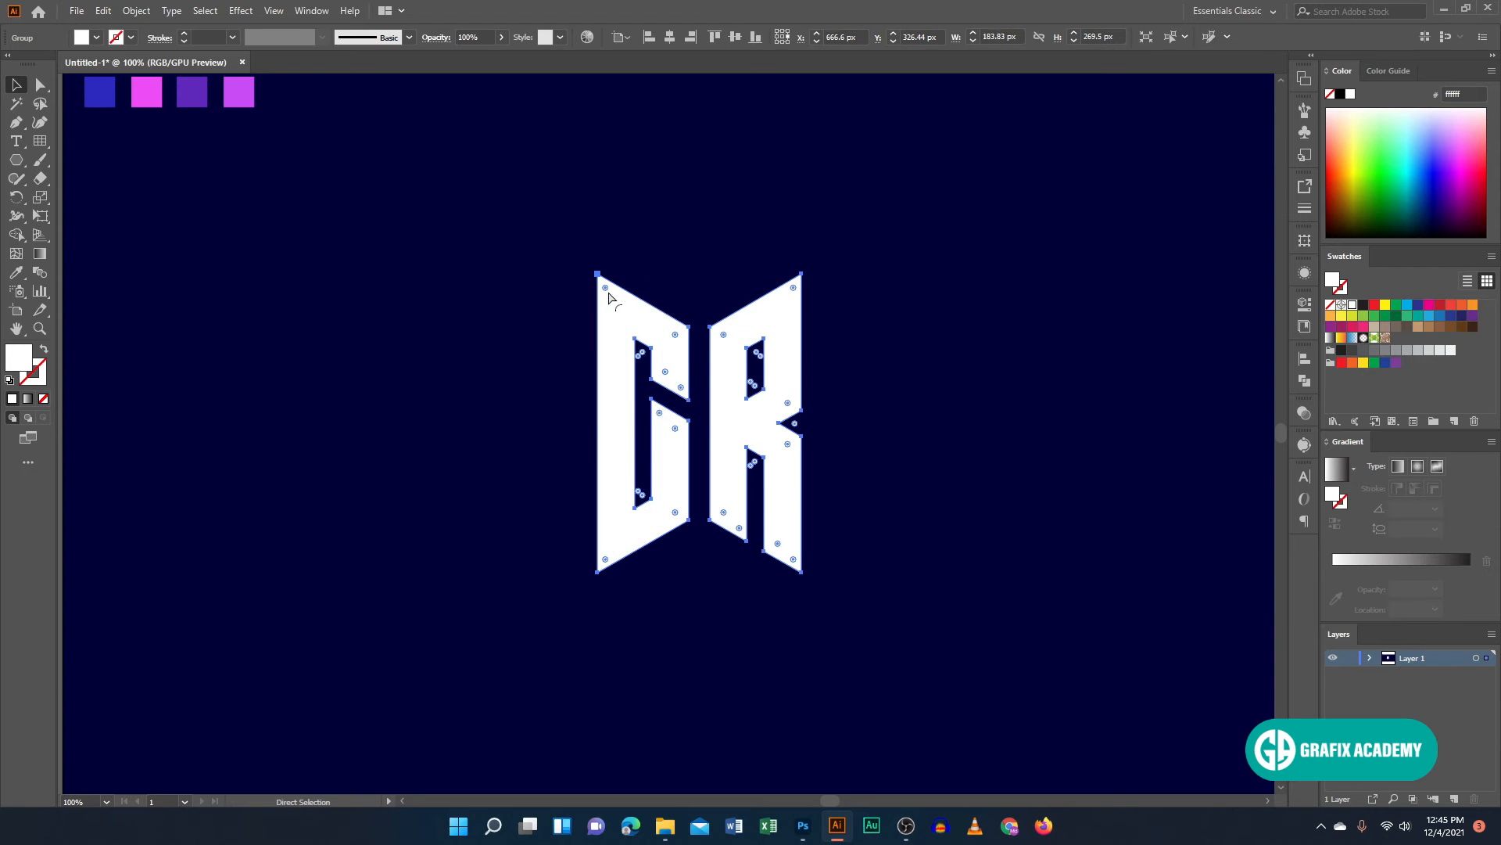
{"action": "left_click", "coordinate": [712, 193]}
Fill the inset letter group with a linear gradient running from the blue to the bright pink of the sample squares.
{"action": "left_click", "coordinate": [761, 308]}
{"action": "left_click", "coordinate": [763, 312]}
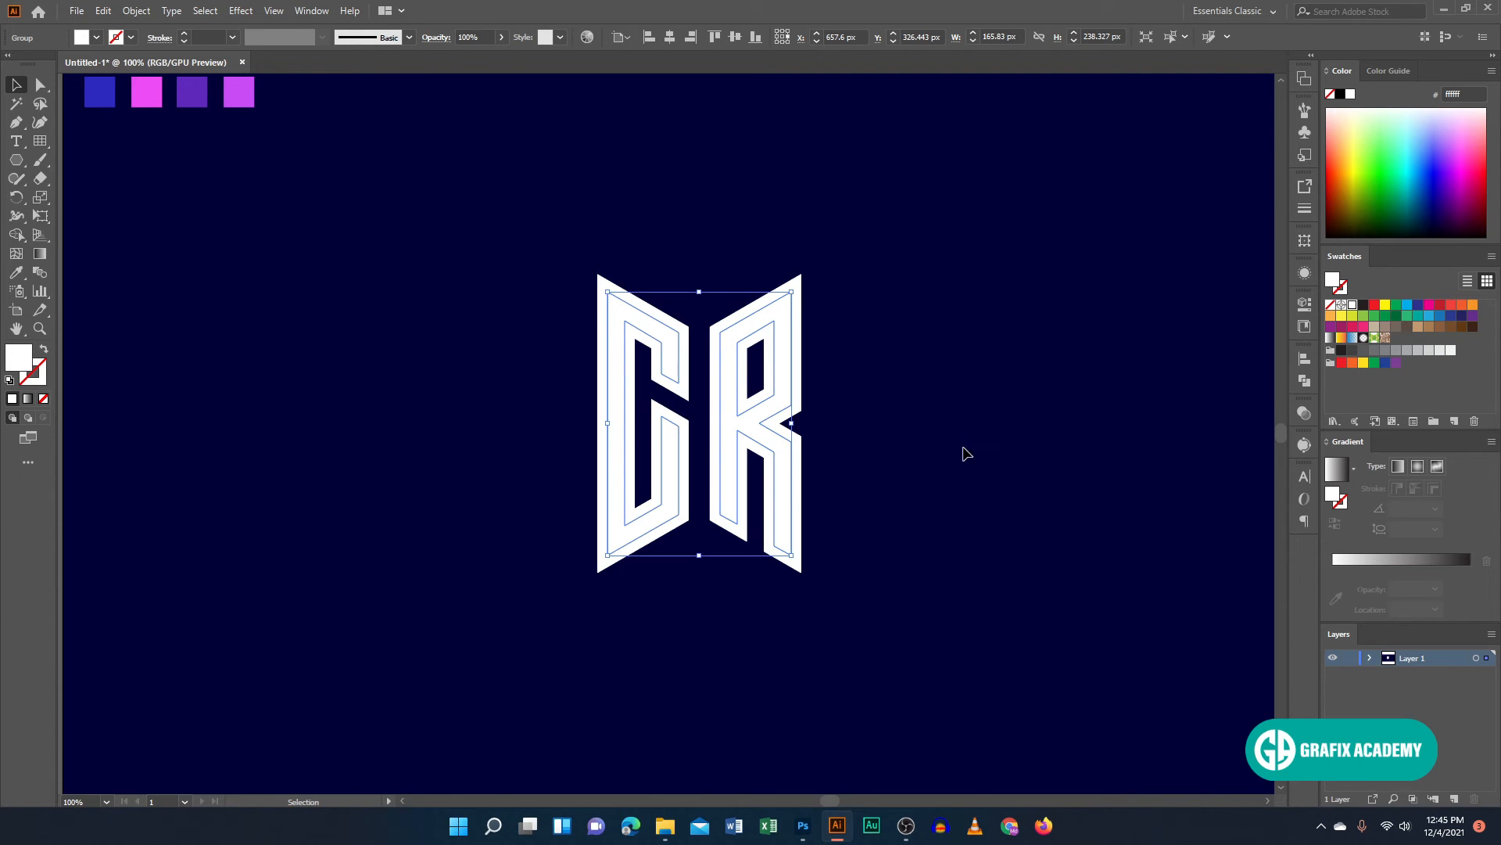
{"action": "left_click", "coordinate": [1353, 560]}
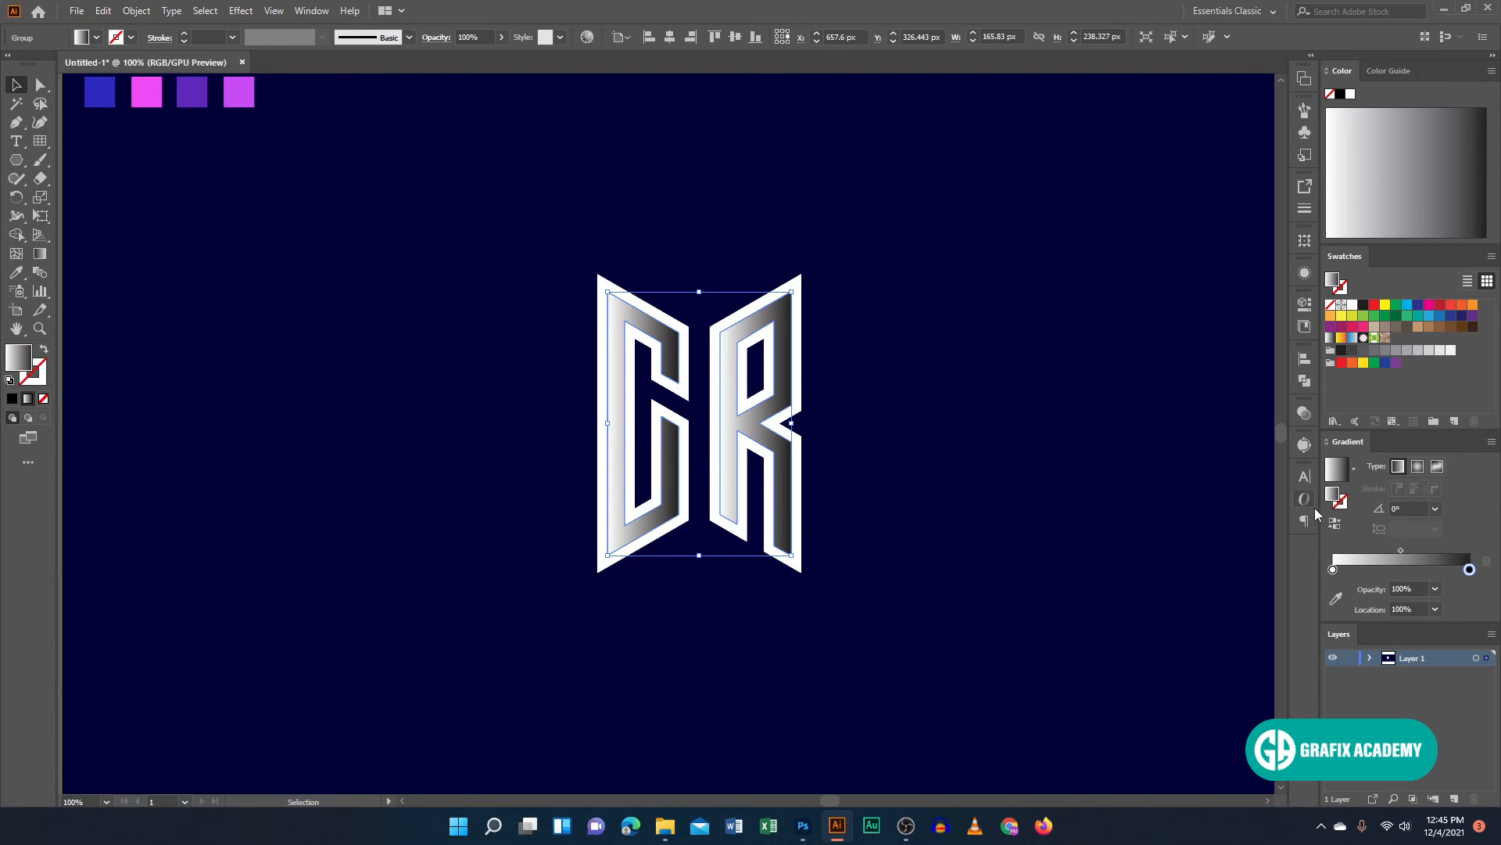
{"action": "left_click", "coordinate": [1334, 570]}
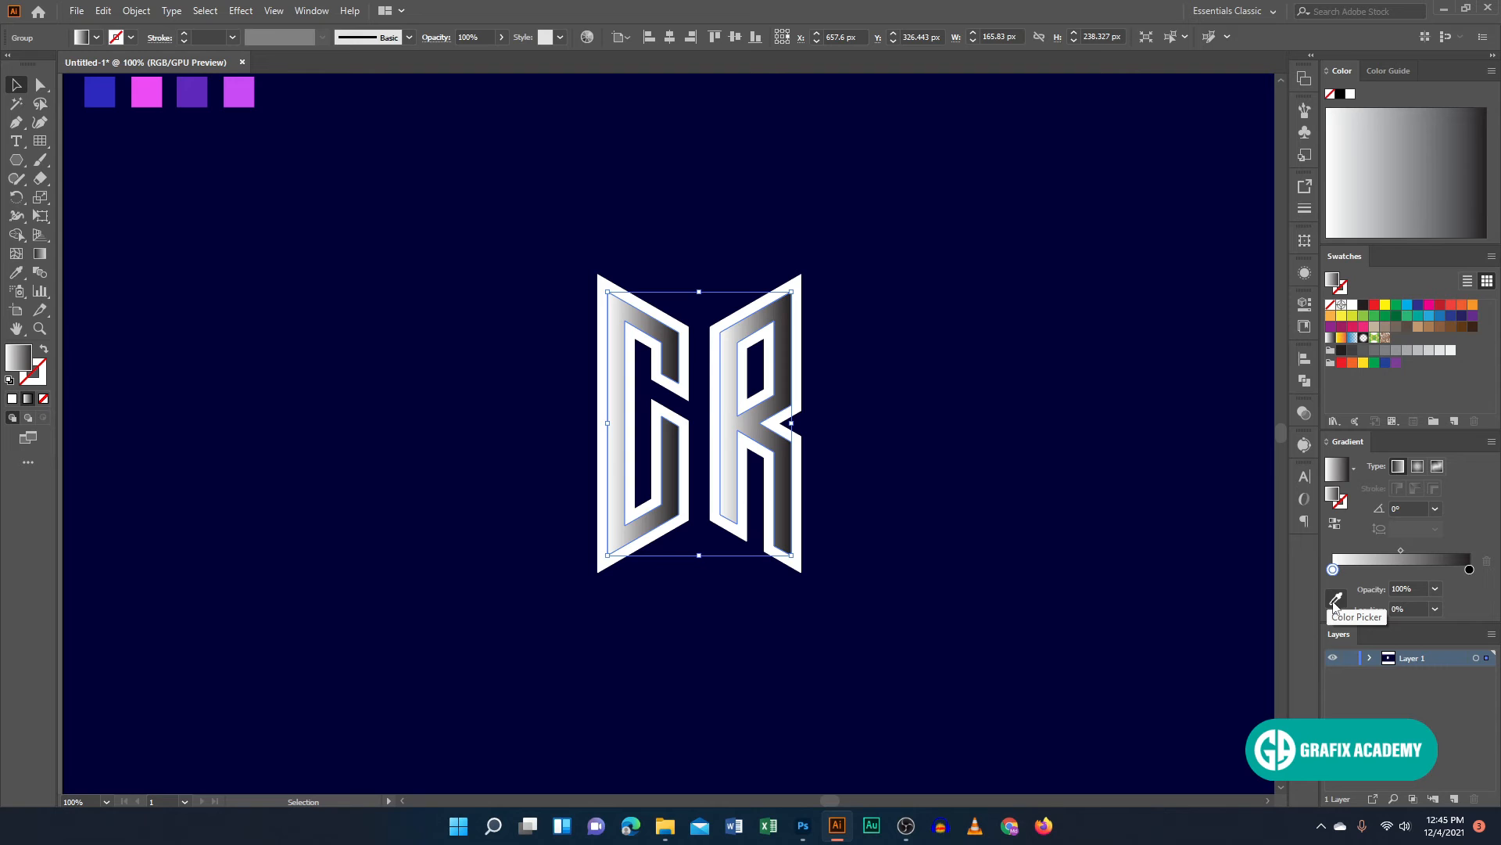
{"action": "left_click", "coordinate": [1336, 601]}
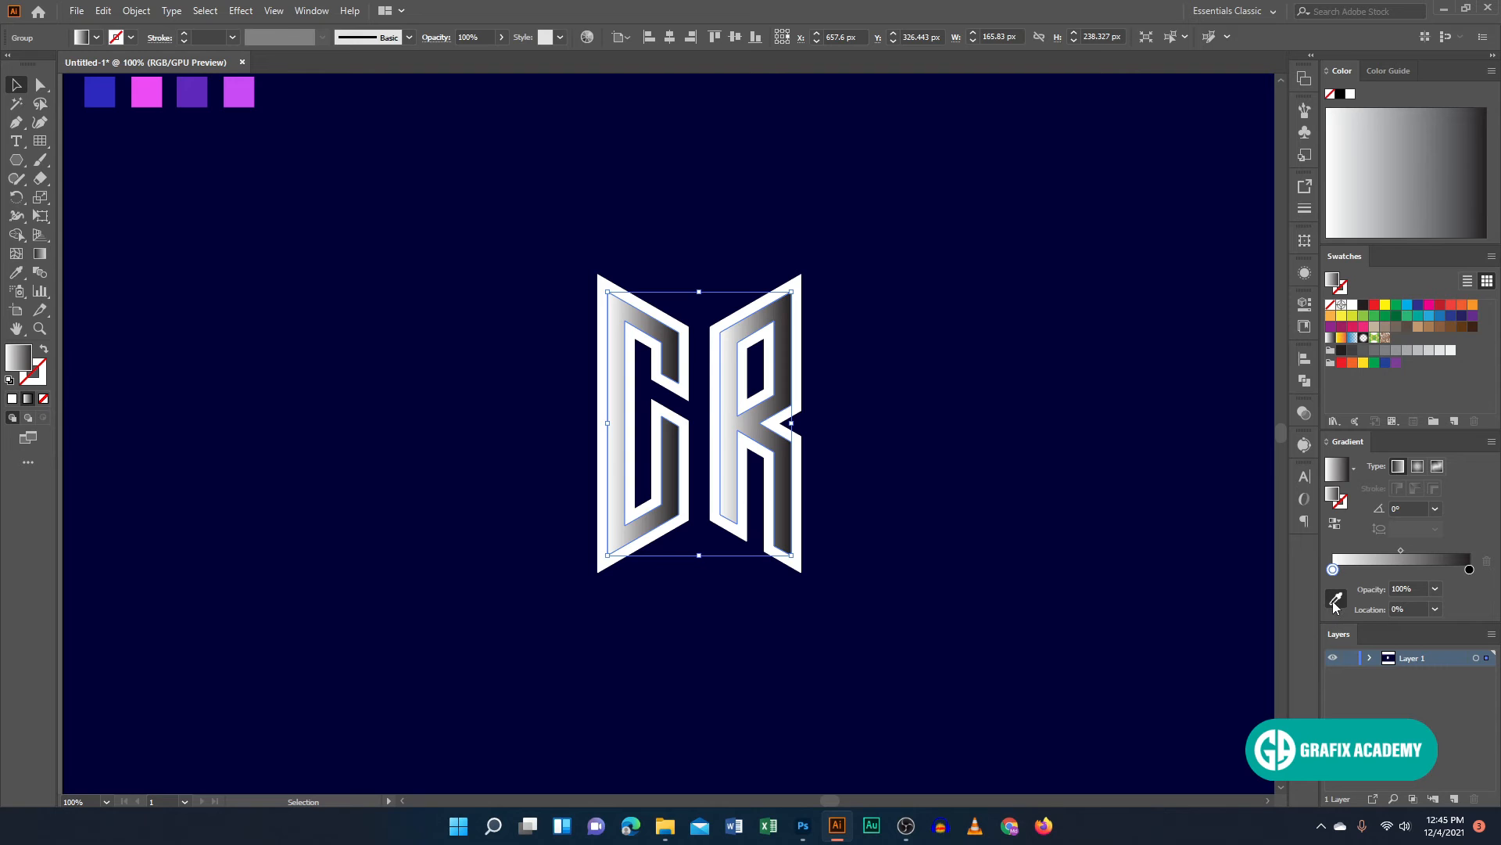
{"action": "left_click", "coordinate": [101, 87]}
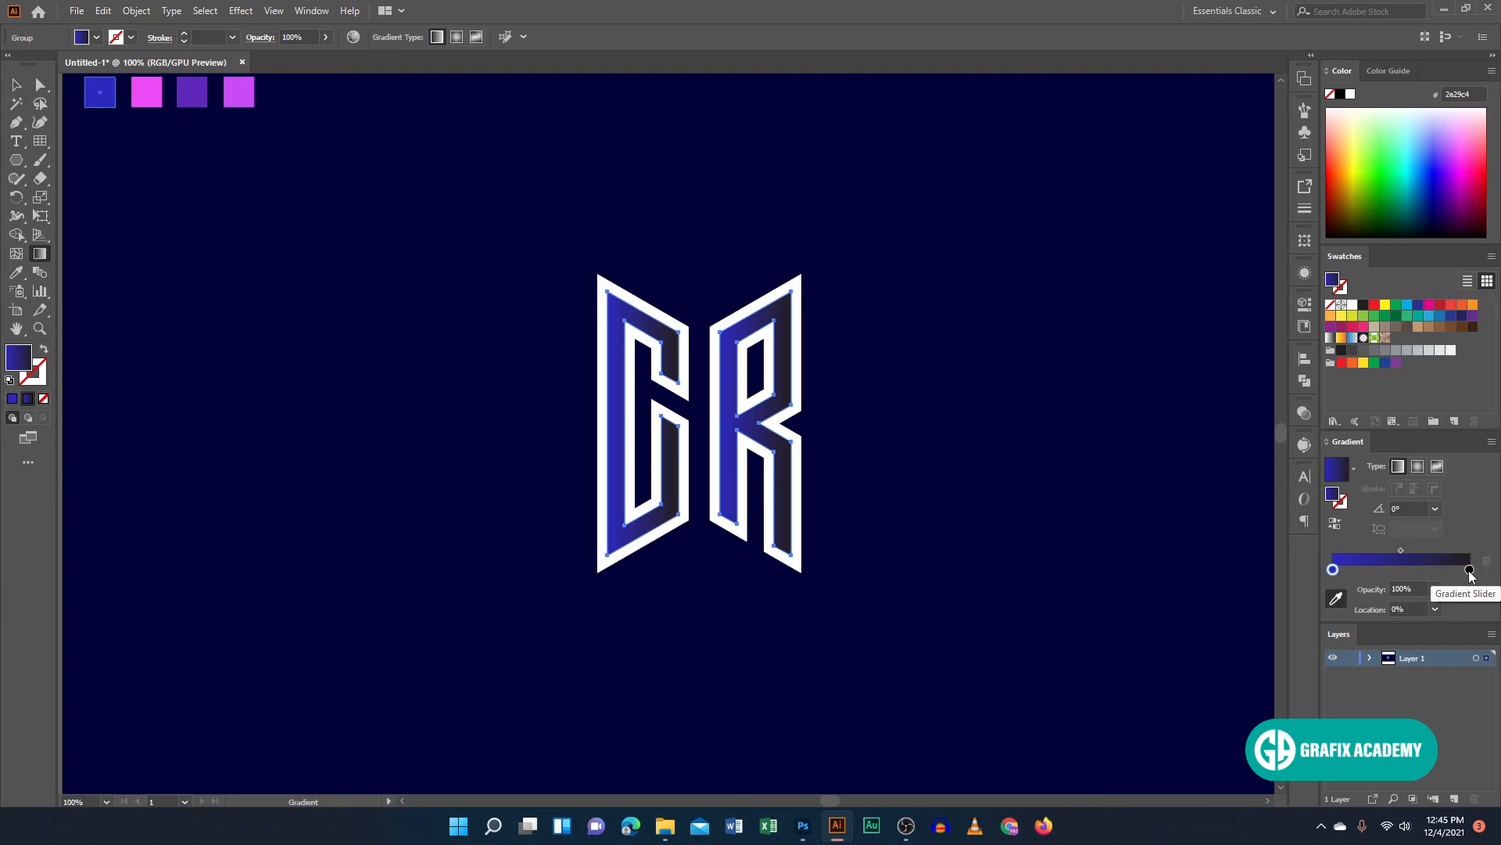
{"action": "left_click", "coordinate": [1469, 570]}
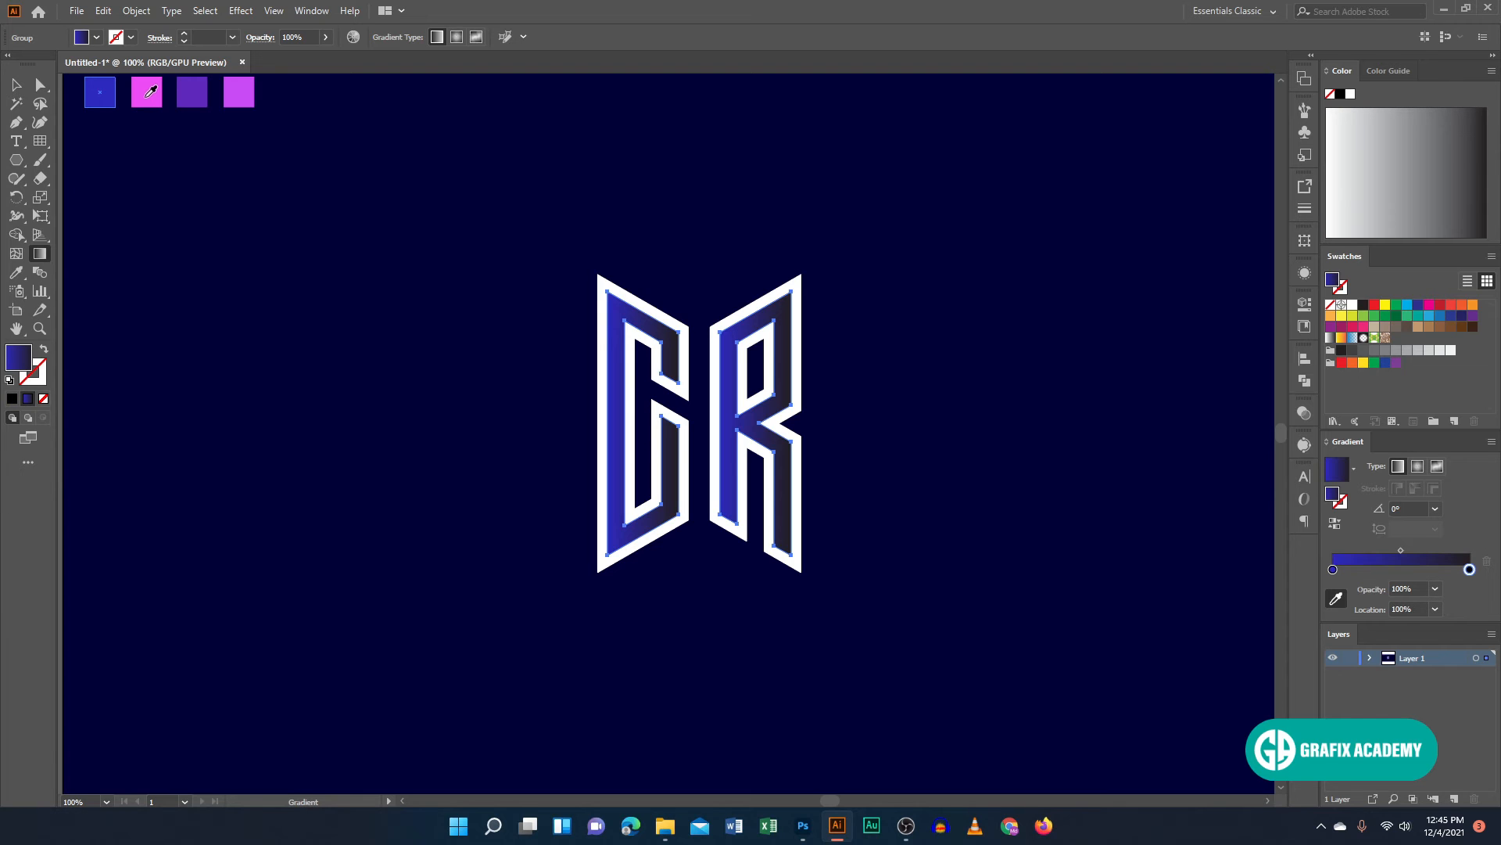
{"action": "left_click", "coordinate": [148, 94]}
{"action": "left_click", "coordinate": [16, 84]}
{"action": "left_click", "coordinate": [547, 195]}
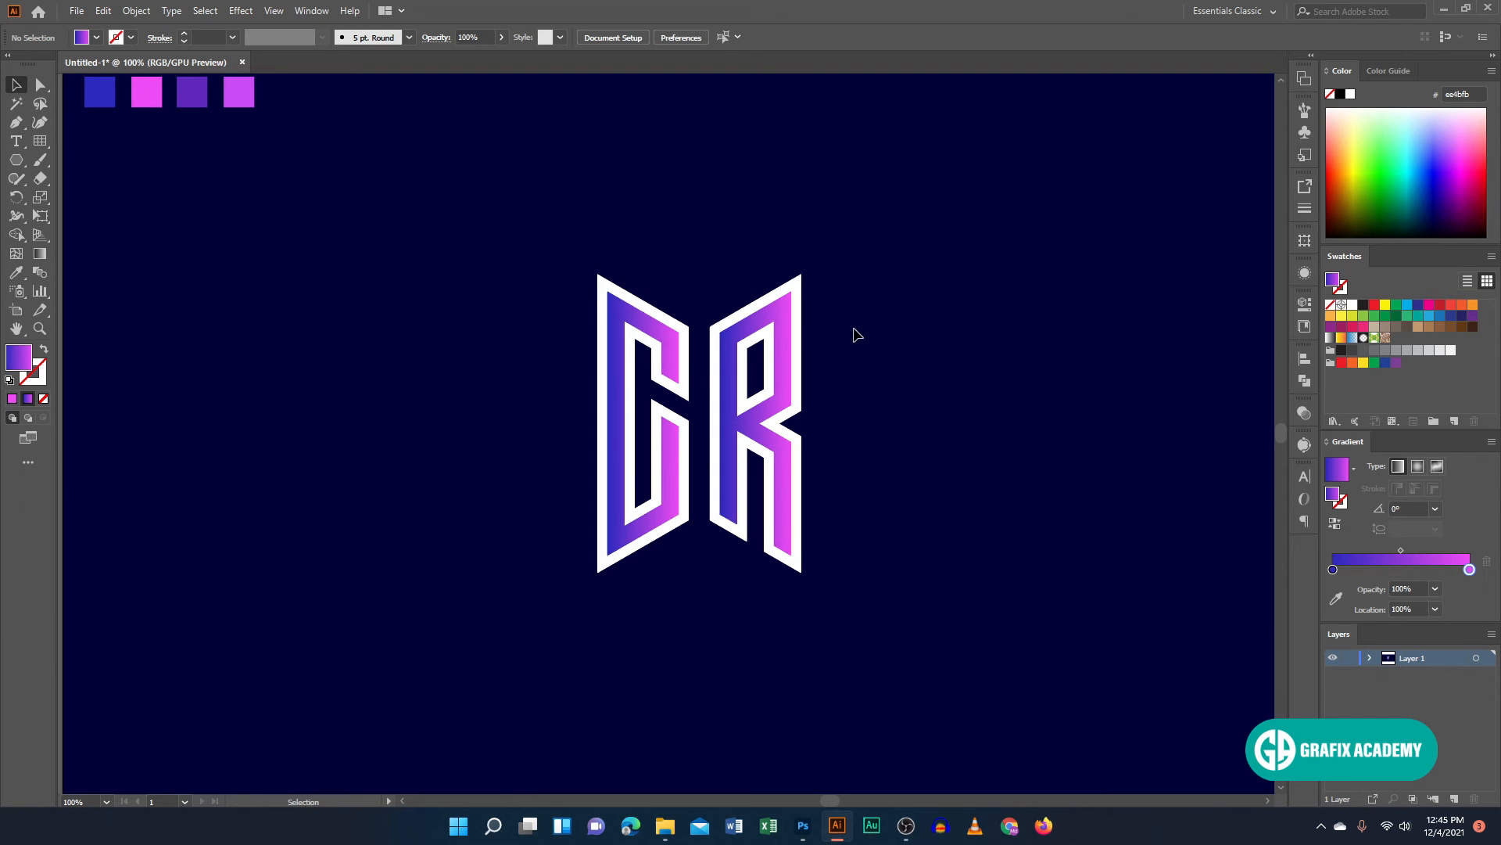
Copy the inset letters' blue-to-pink gradient onto the outer letter group with the Eyedropper.
{"action": "left_click", "coordinate": [799, 323]}
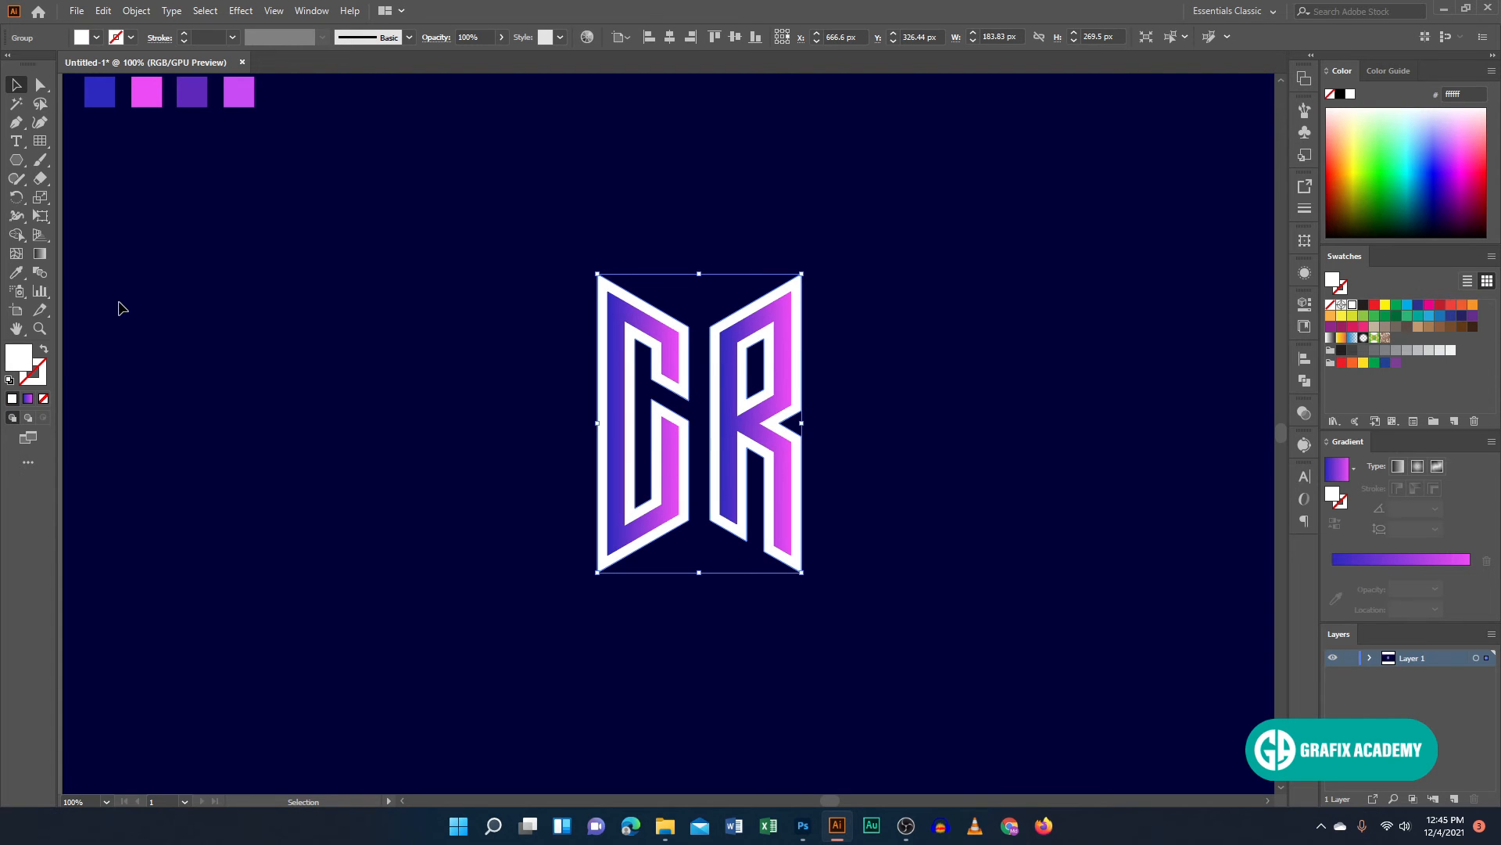
{"action": "left_click", "coordinate": [15, 274]}
{"action": "left_click", "coordinate": [662, 327]}
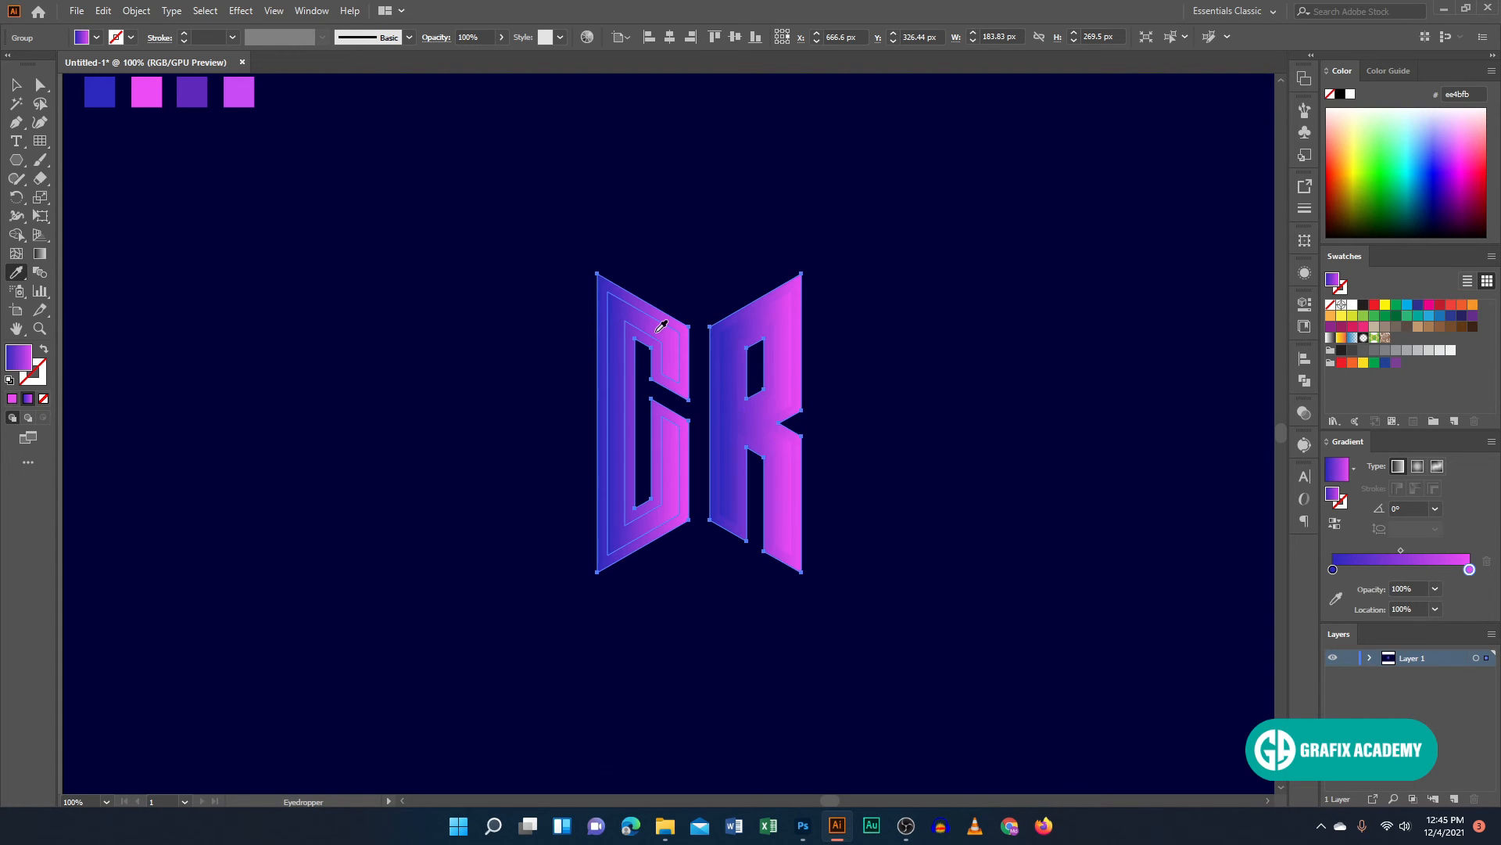
Redirect the outer letters' gradient with the Gradient tool to run from blue at the top to pink at the bottom, at about -93.9°.
{"action": "left_click", "coordinate": [40, 253]}
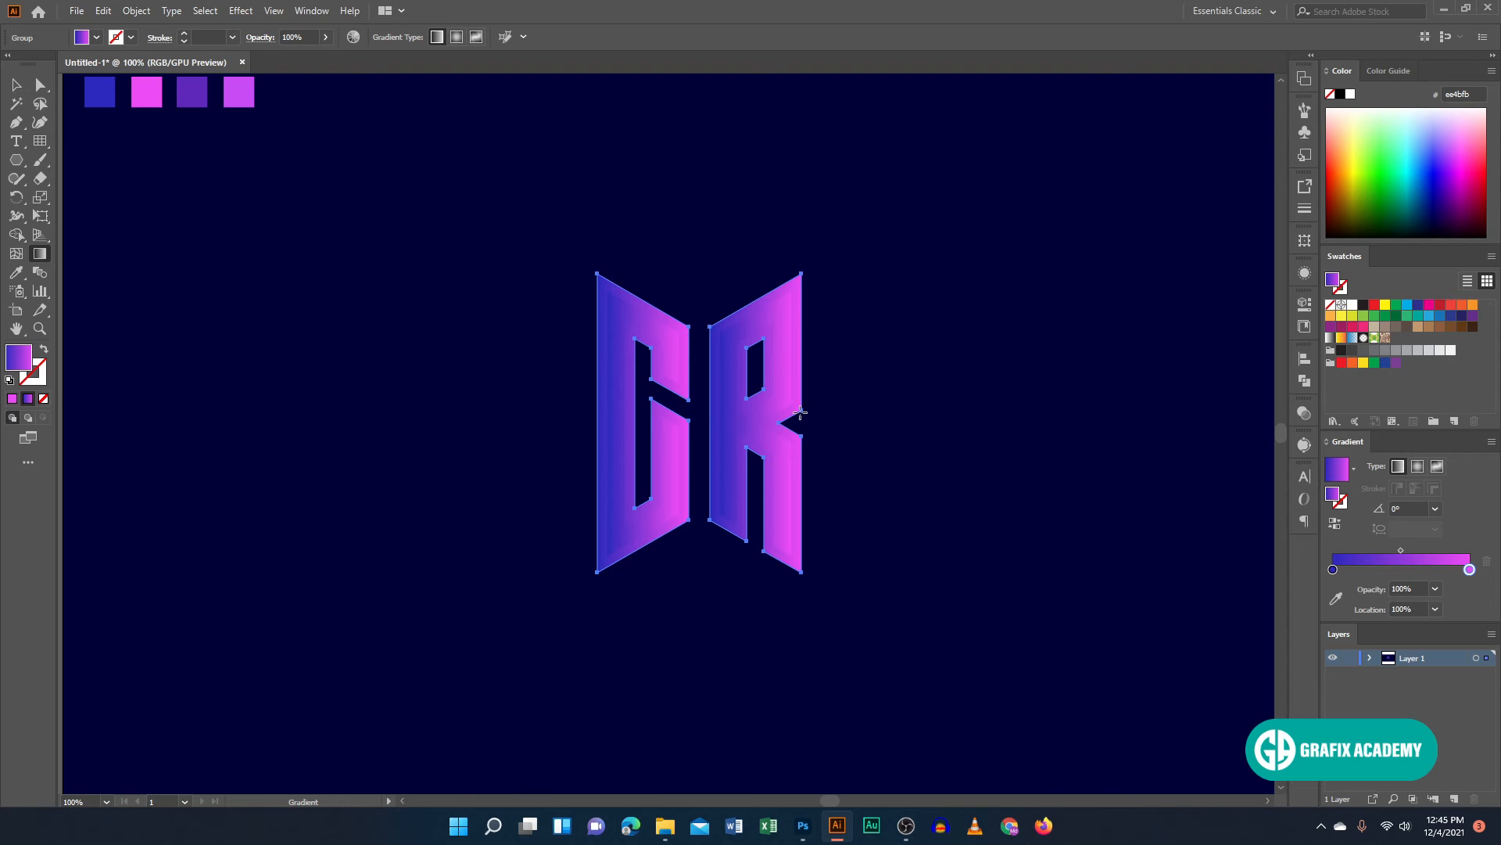
{"action": "left_click_drag", "start_coordinate": [605, 400], "coordinate": [592, 398]}
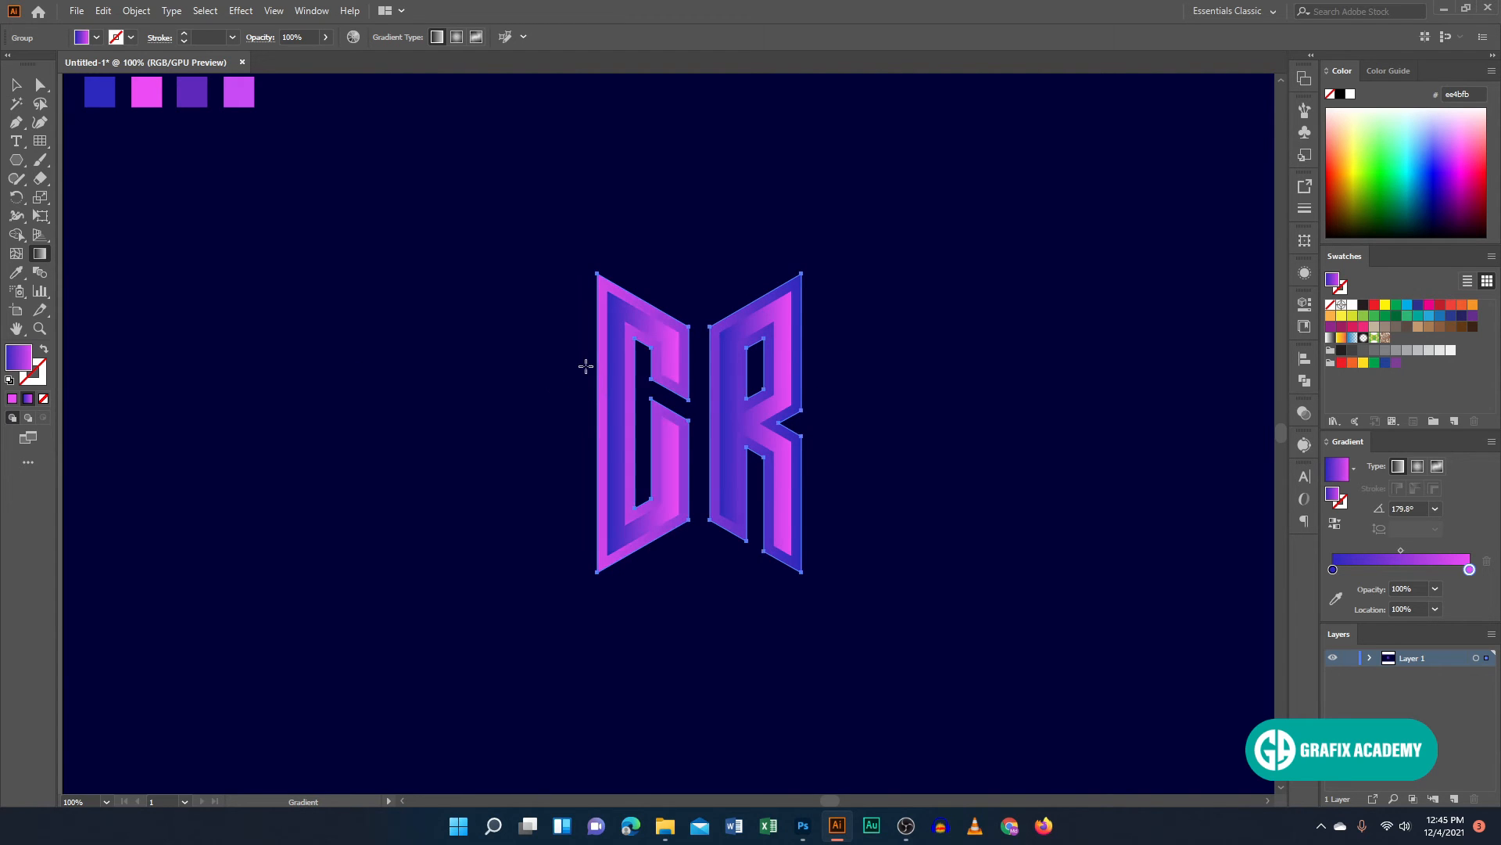
{"action": "left_click_drag", "start_coordinate": [587, 359], "coordinate": [845, 399]}
{"action": "left_click_drag", "start_coordinate": [748, 281], "coordinate": [719, 631]}
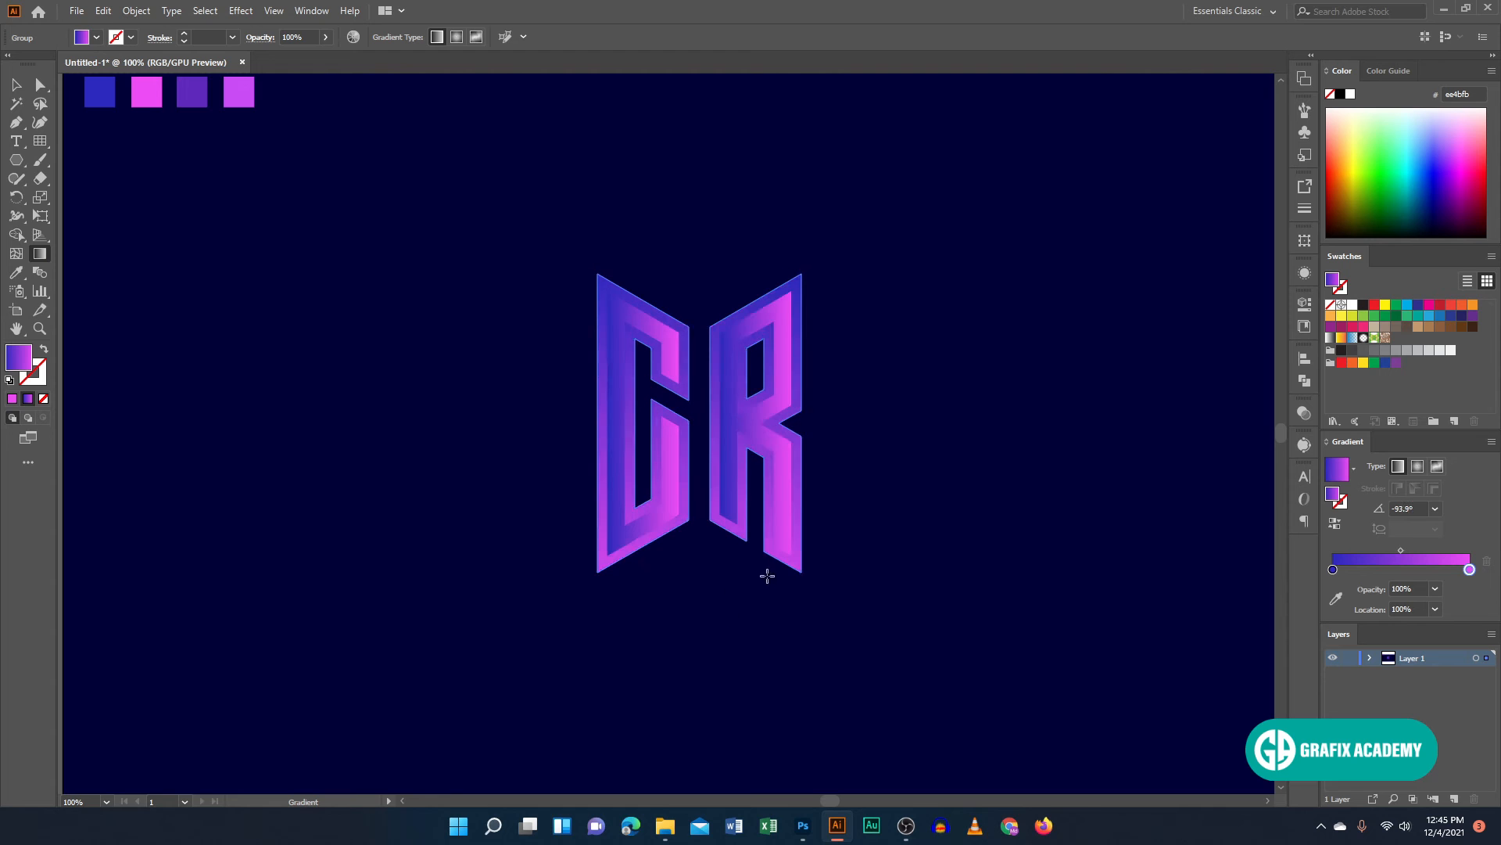
Reverse the outer letters' gradient with the Gradient tool to run from blue at the bottom to pink at the top.
{"action": "left_click_drag", "start_coordinate": [767, 576], "coordinate": [764, 336]}
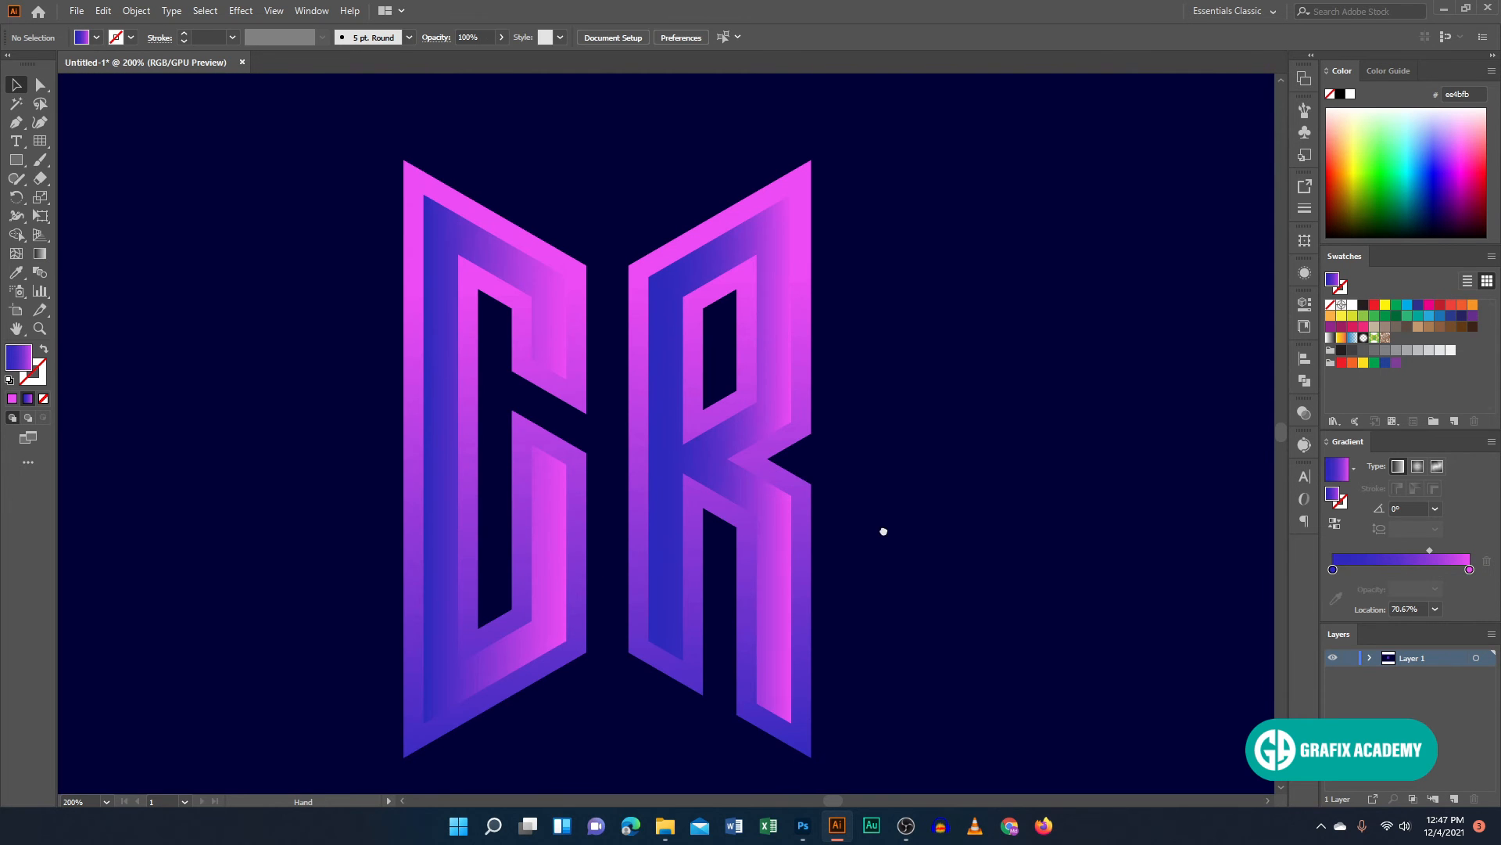
{"action": "key", "text": "v"}
{"action": "left_click_drag", "start_coordinate": [322, 138], "coordinate": [1032, 538]}
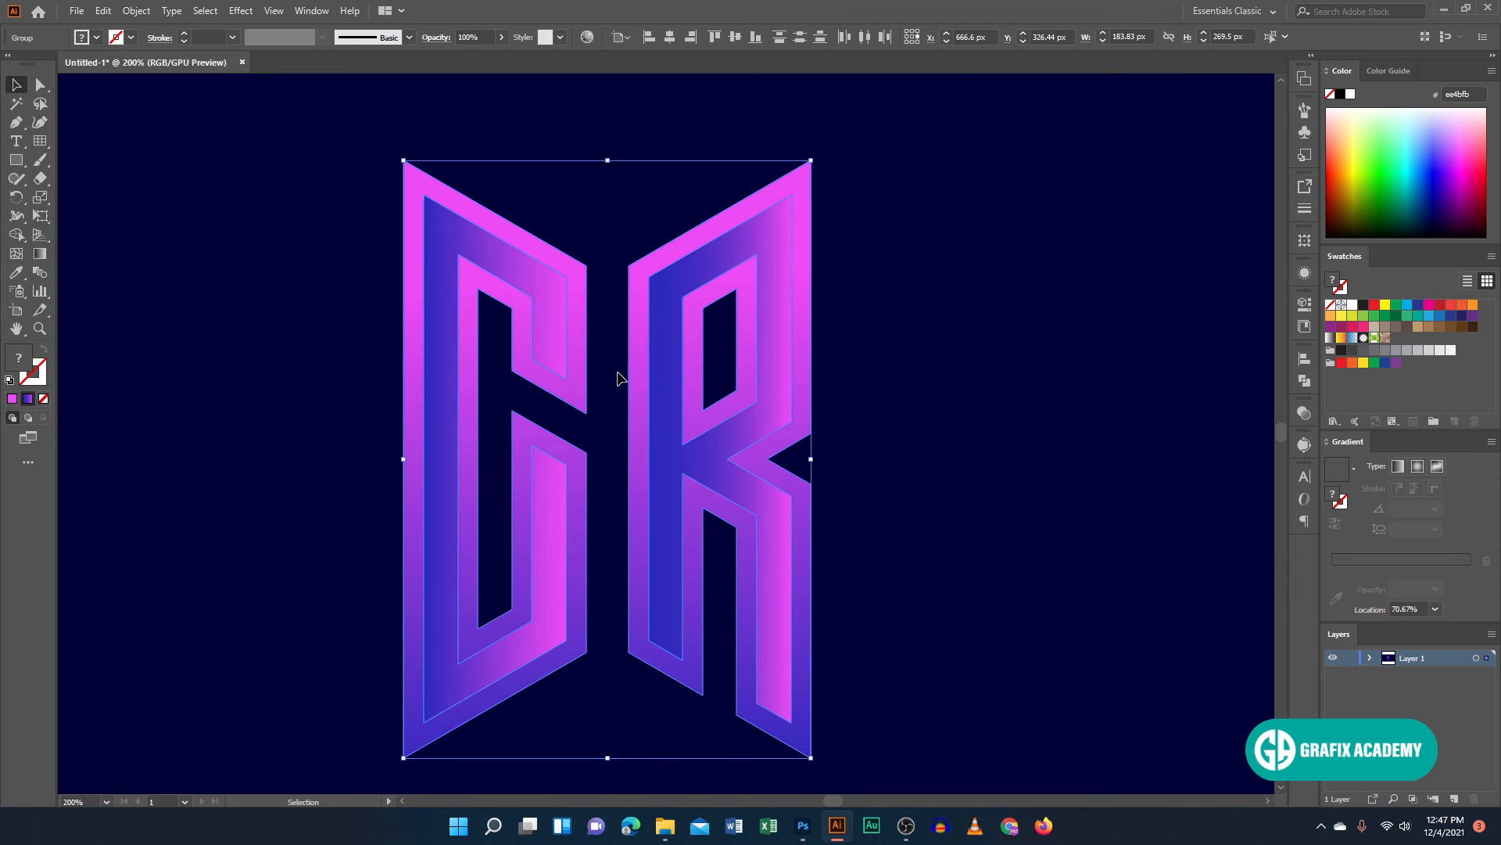
{"action": "left_click", "coordinate": [340, 154]}
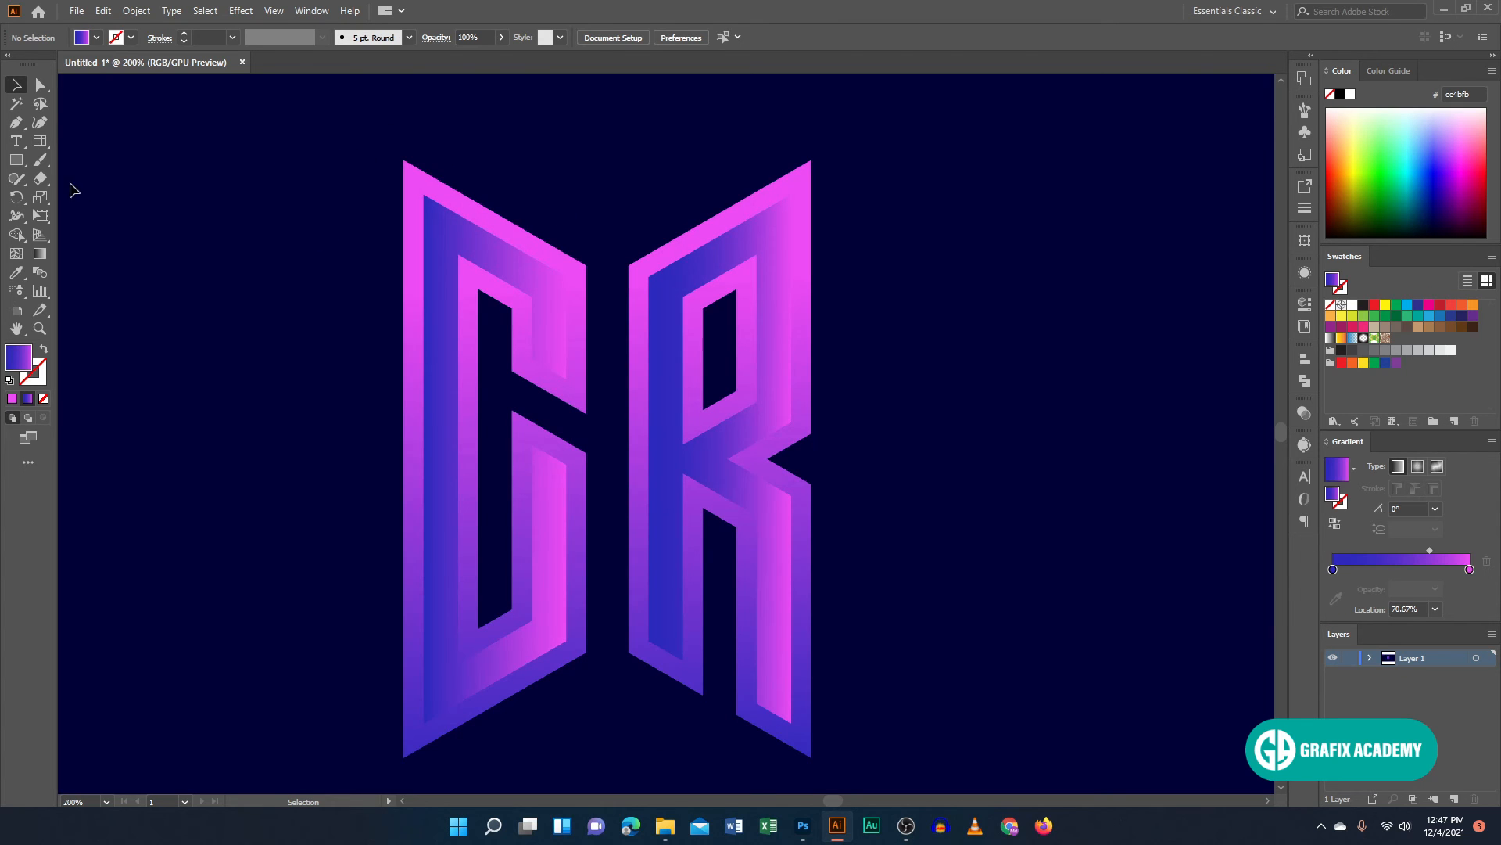
Draw a rectangle across the tops of both letters and pull a new midpoint anchor on its lower edge down into a point.
{"action": "left_click", "coordinate": [17, 161]}
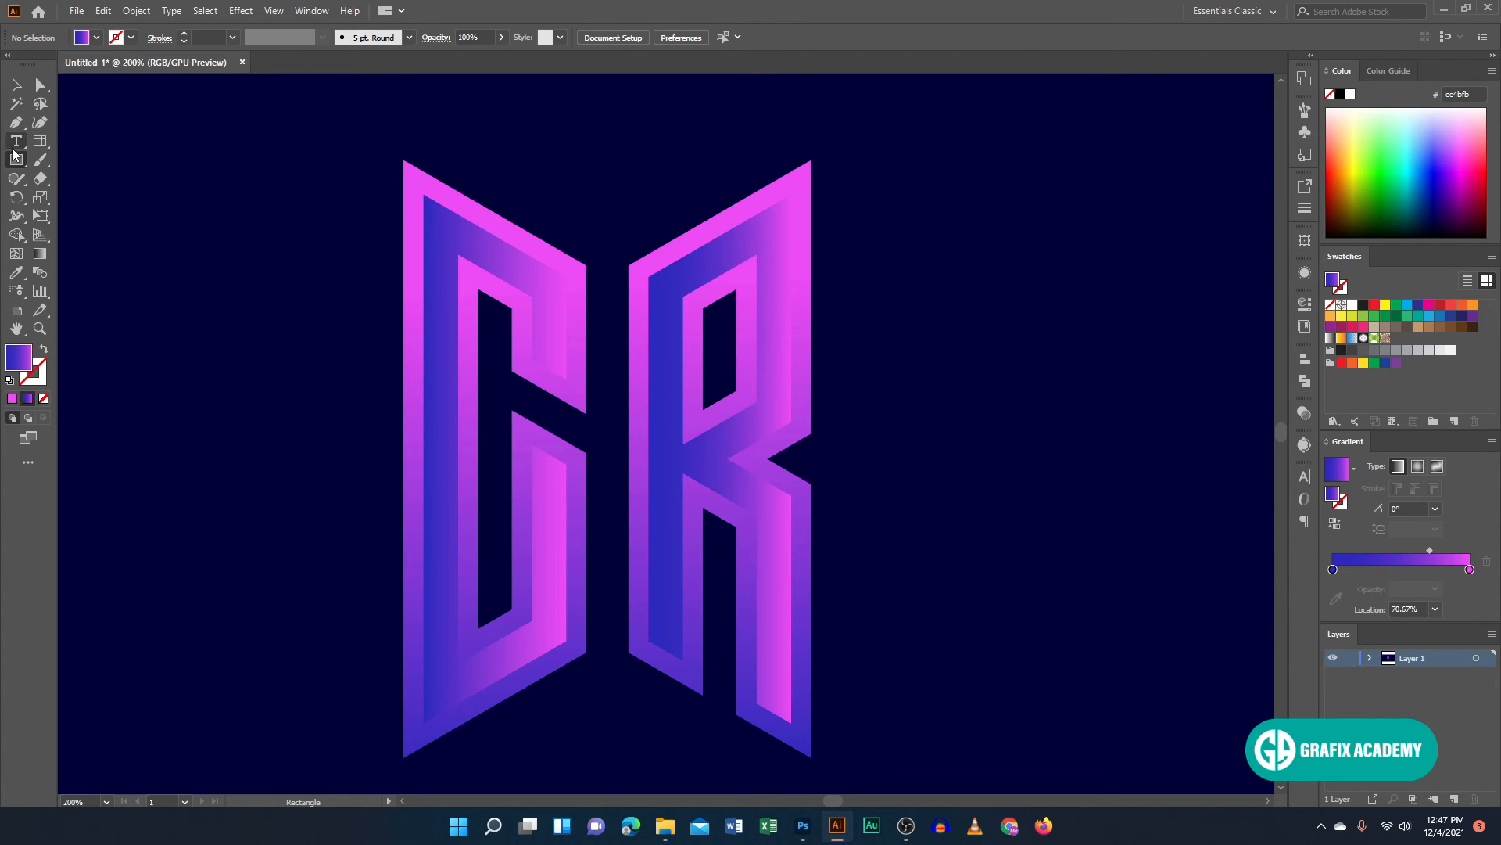
{"action": "left_click_drag", "start_coordinate": [403, 161], "coordinate": [811, 264]}
{"action": "left_click", "coordinate": [16, 125]}
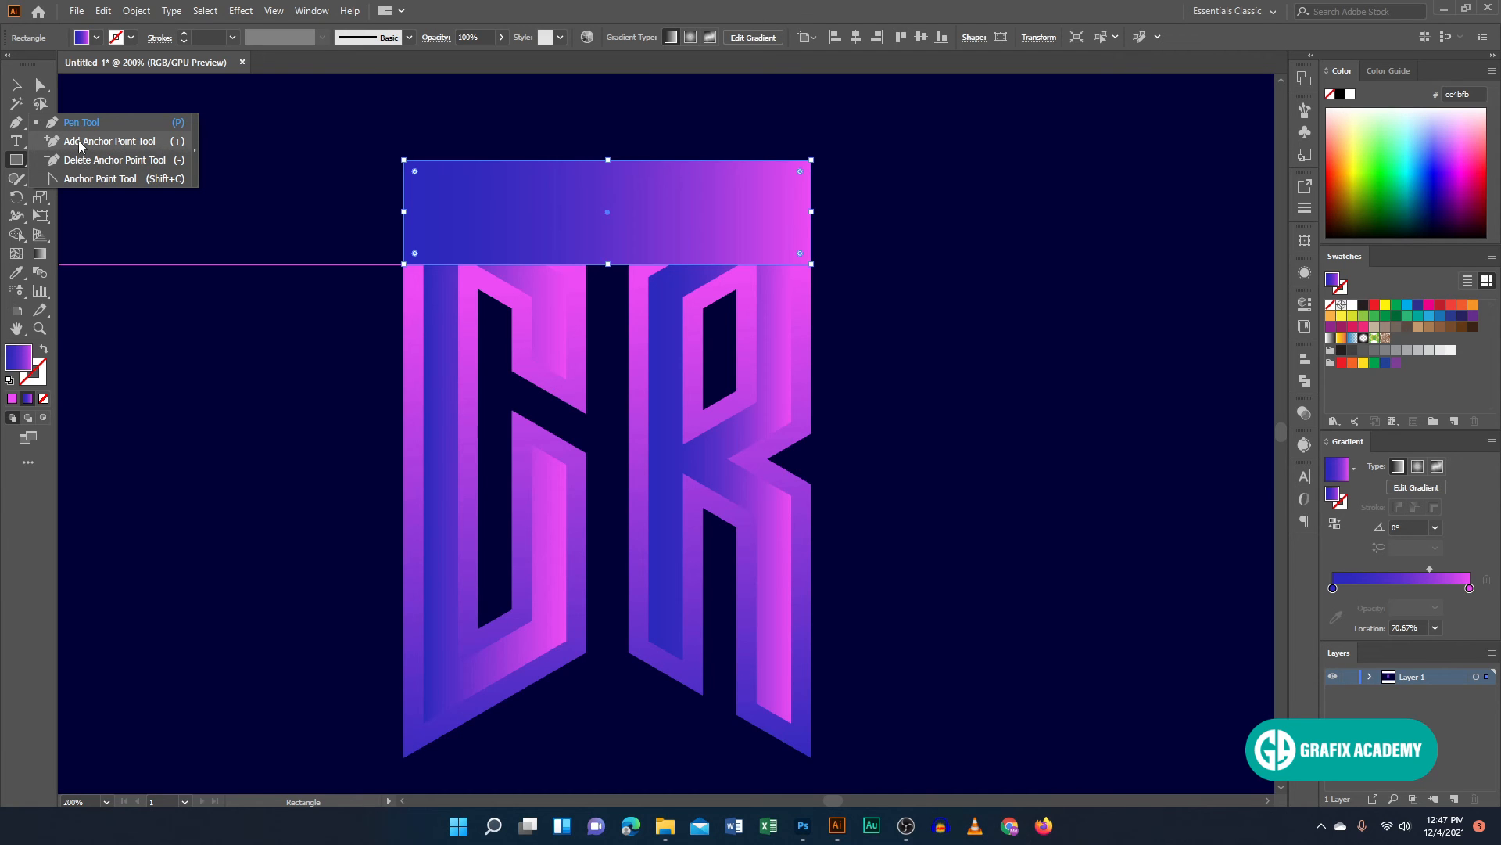
{"action": "left_click", "coordinate": [109, 141]}
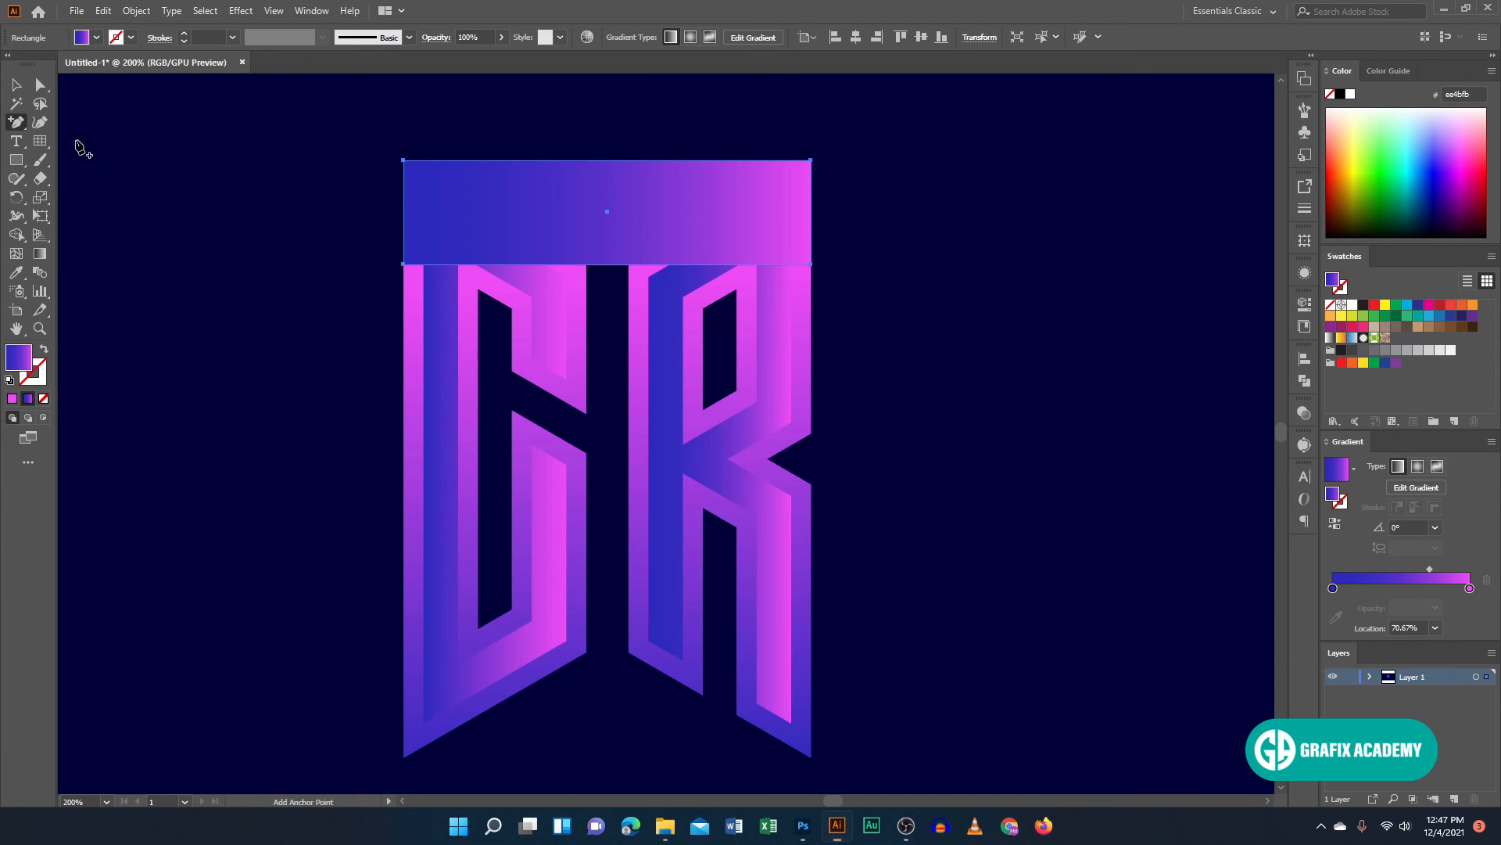
{"action": "left_click", "coordinate": [607, 266]}
{"action": "key", "text": "a"}
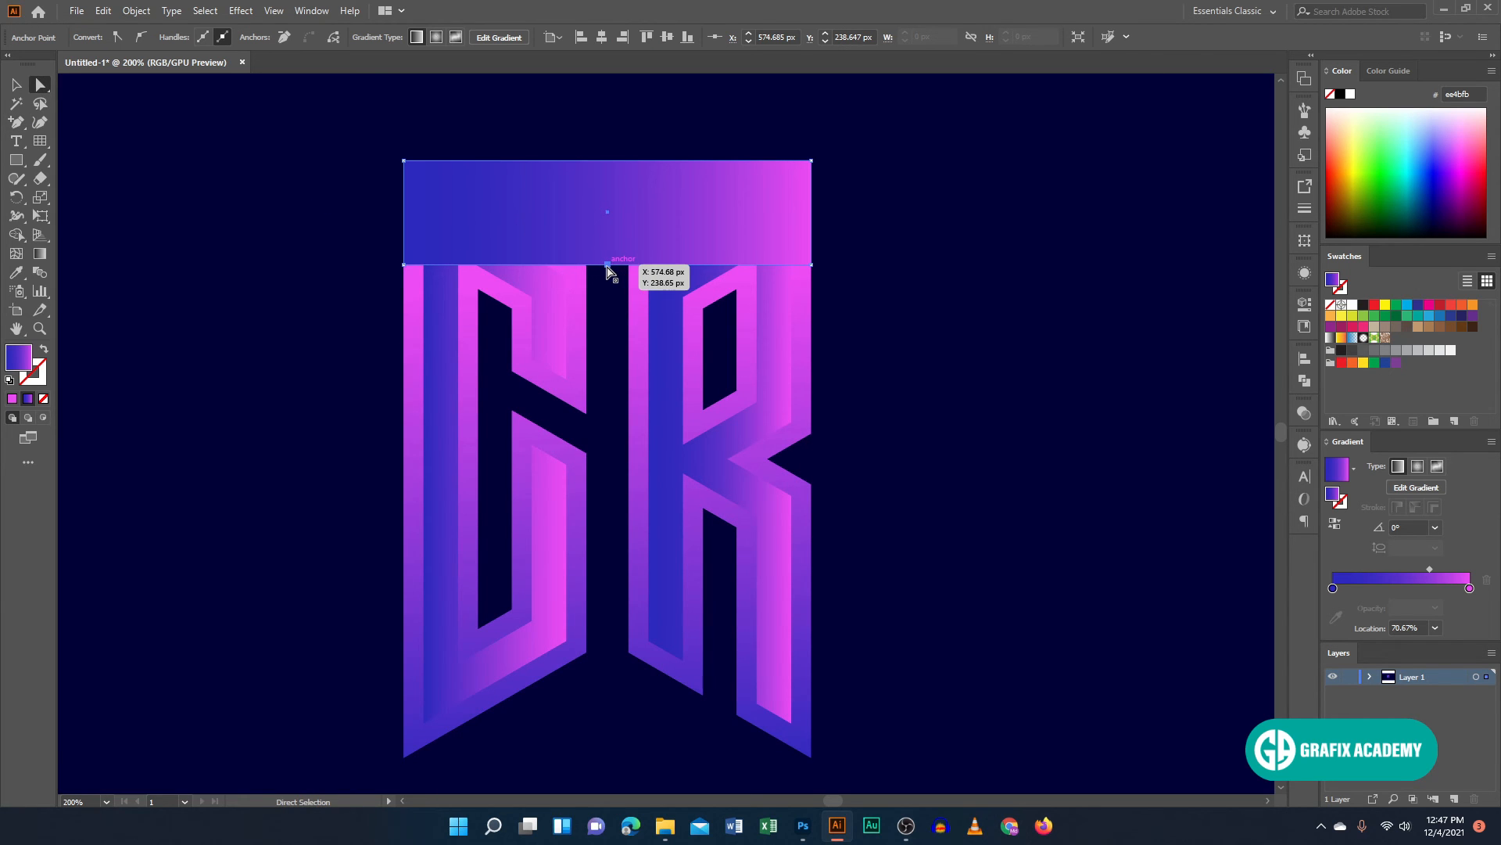
{"action": "left_click_drag", "start_coordinate": [608, 270], "coordinate": [608, 349]}
Move the pointed shape up between the letters' slanted tops and scale it down proportionally about its center.
{"action": "key", "text": "v"}
{"action": "left_click_drag", "start_coordinate": [634, 254], "coordinate": [635, 166]}
{"action": "left_click_drag", "start_coordinate": [813, 263], "coordinate": [837, 222]}
{"action": "left_click_drag", "start_coordinate": [504, 173], "coordinate": [505, 151]}
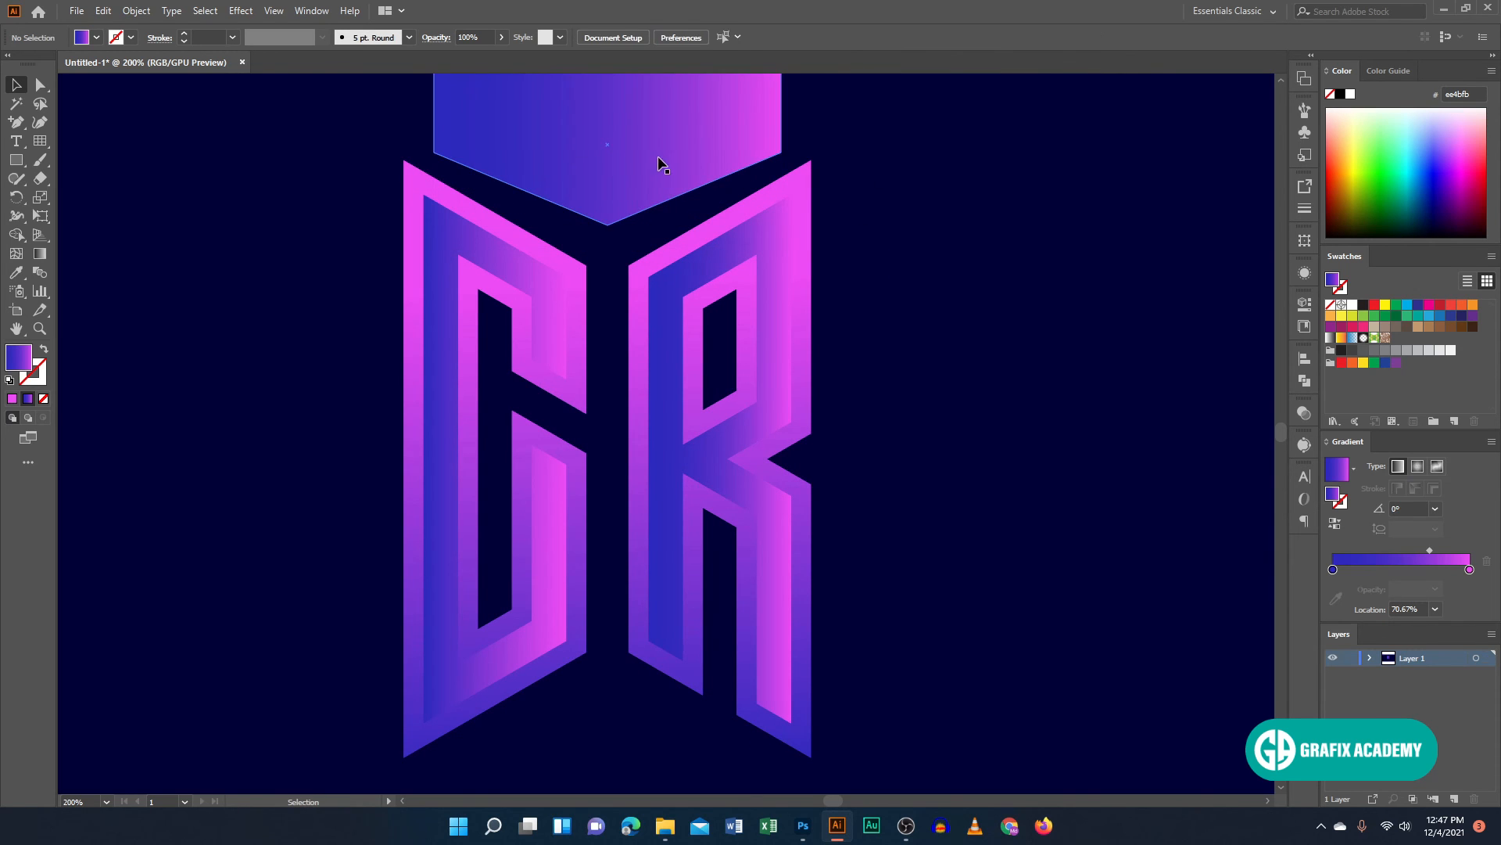
Pull the shape's tip lower so its sides parallel the letters' slanted tops, and enlarge the shape slightly.
{"action": "key", "text": "a"}
{"action": "left_click_drag", "start_coordinate": [608, 226], "coordinate": [608, 254]}
{"action": "key", "text": "v"}
{"action": "left_click_drag", "start_coordinate": [781, 256], "coordinate": [802, 277]}
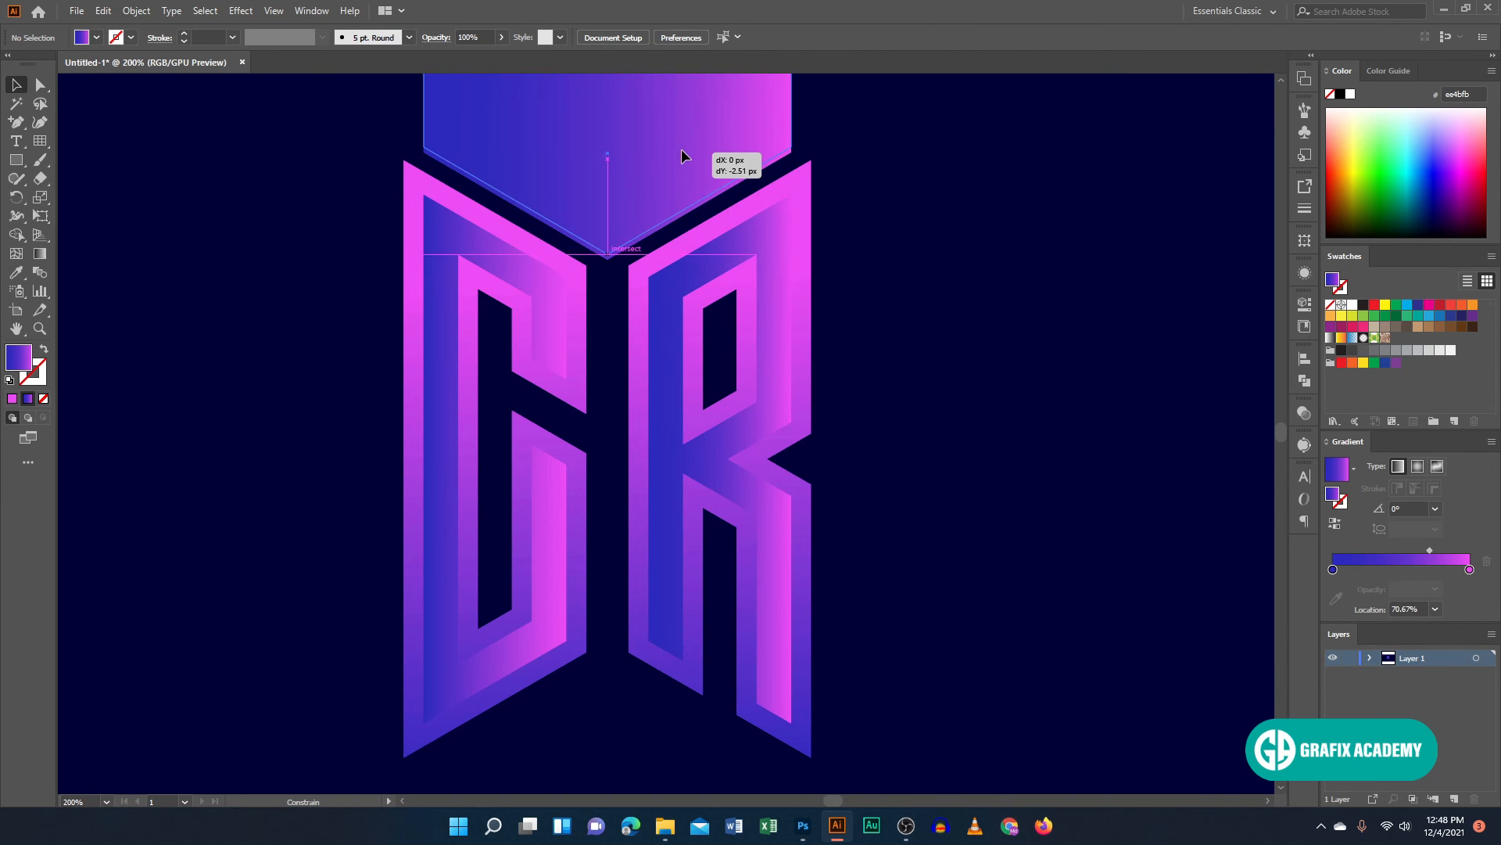
{"action": "key", "text": "ctrl+z"}
Draw a horizontal Pen line between the pointed shape's two side corners and remove the part above it with Shape Builder, leaving a triangle.
{"action": "key", "text": "ctrl+shift+a"}
{"action": "left_click", "coordinate": [16, 122]}
{"action": "left_click", "coordinate": [82, 122]}
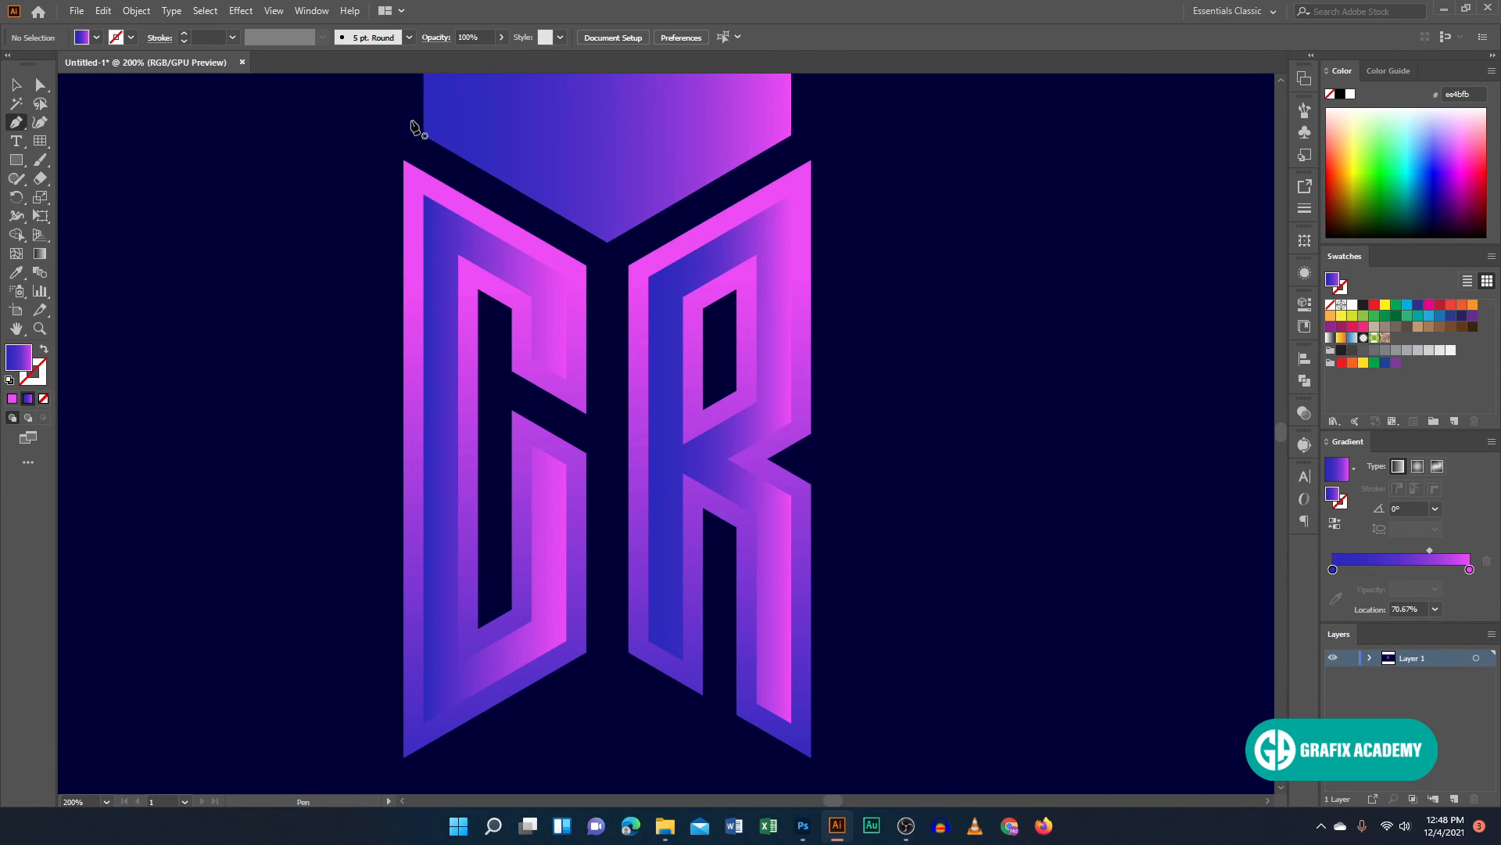
{"action": "left_click", "coordinate": [423, 135]}
{"action": "left_click", "coordinate": [791, 136]}
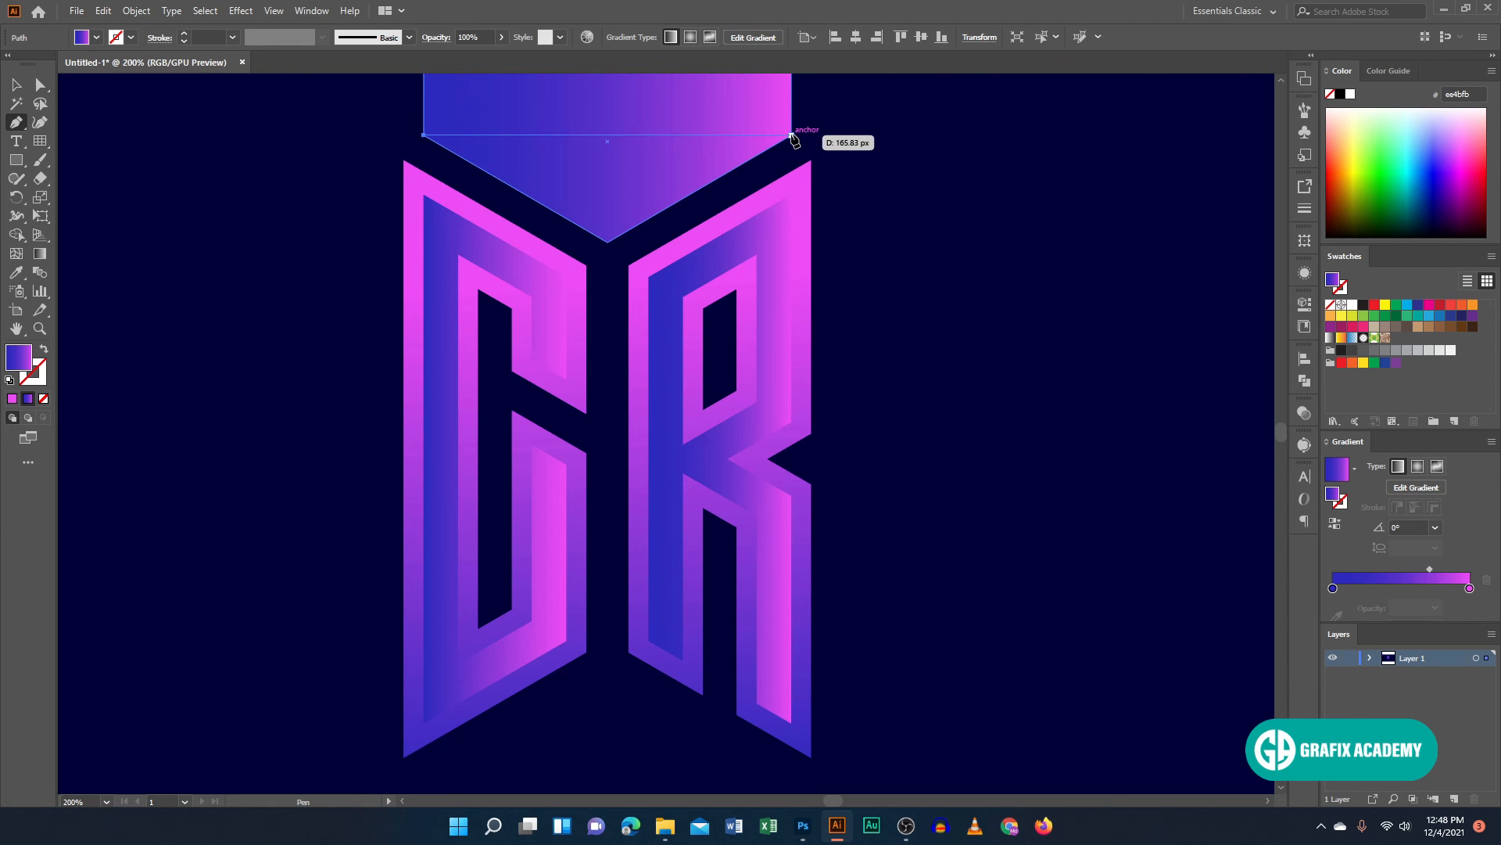
{"action": "key", "text": "v"}
{"action": "left_click", "coordinate": [16, 235]}
{"action": "left_click", "coordinate": [494, 116], "text": "alt"}
{"action": "left_click", "coordinate": [17, 85]}
{"action": "left_click", "coordinate": [167, 133]}
{"action": "left_click", "coordinate": [602, 168]}
Group the outer and inset letters into one group.
{"action": "left_click_drag", "start_coordinate": [865, 298], "coordinate": [229, 393]}
{"action": "right_click", "coordinate": [465, 352]}
{"action": "left_click", "coordinate": [516, 481]}
{"action": "left_click", "coordinate": [899, 297]}
Align the triangle's top edge with the top of the letter group, using the letters as the key object.
{"action": "left_click", "coordinate": [687, 183]}
{"action": "left_click", "coordinate": [806, 259], "text": "shift"}
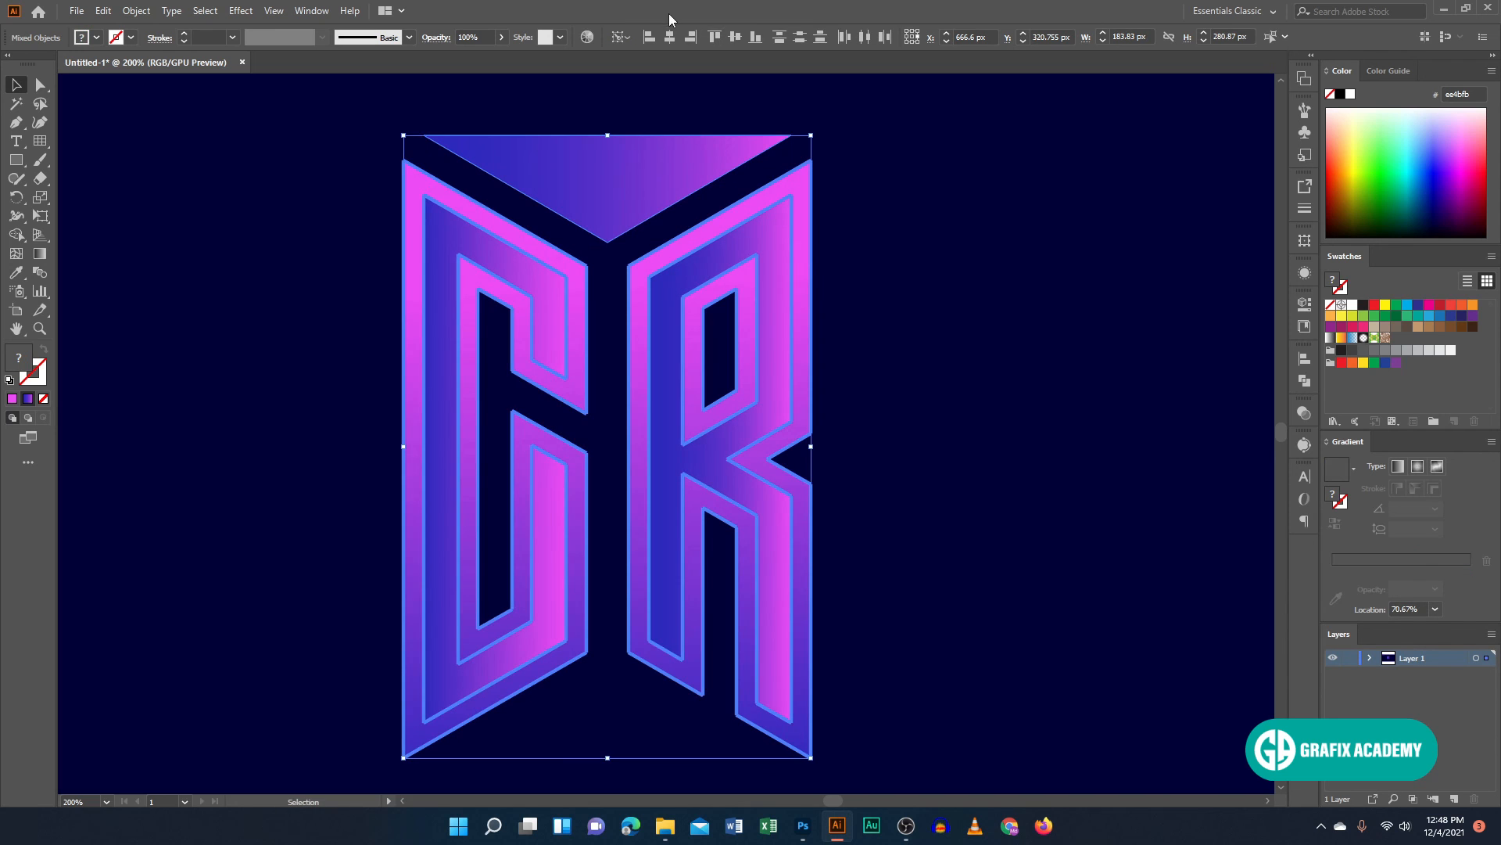
{"action": "left_click", "coordinate": [714, 37]}
{"action": "left_click", "coordinate": [721, 203]}
{"action": "left_click", "coordinate": [721, 204]}
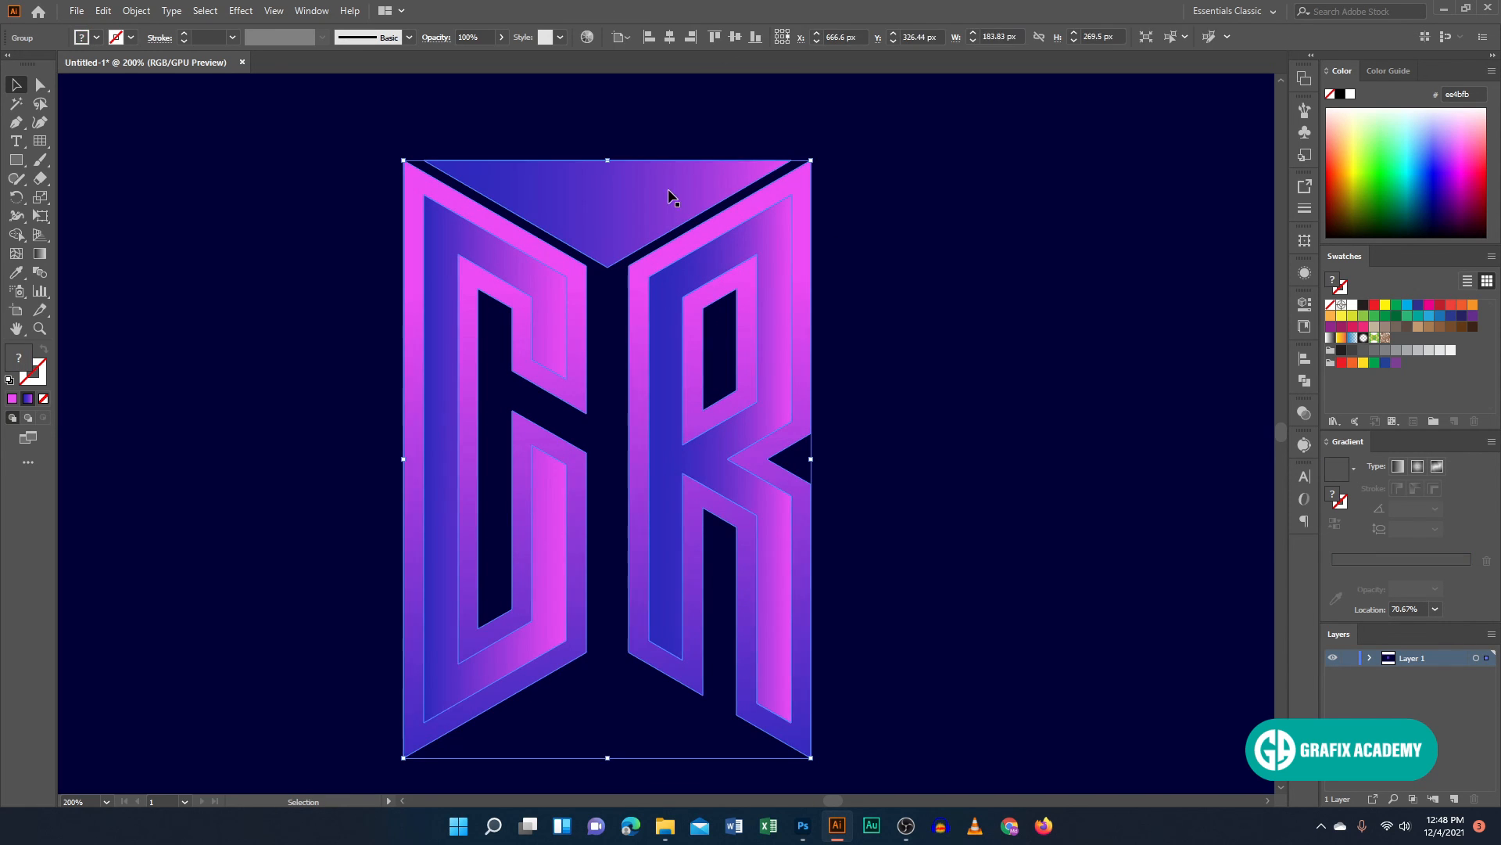
Shrink the triangle proportionally about its center and realign its top edge with the top of the letter group.
{"action": "left_click", "coordinate": [673, 196]}
{"action": "left_click_drag", "start_coordinate": [790, 266], "coordinate": [751, 253]}
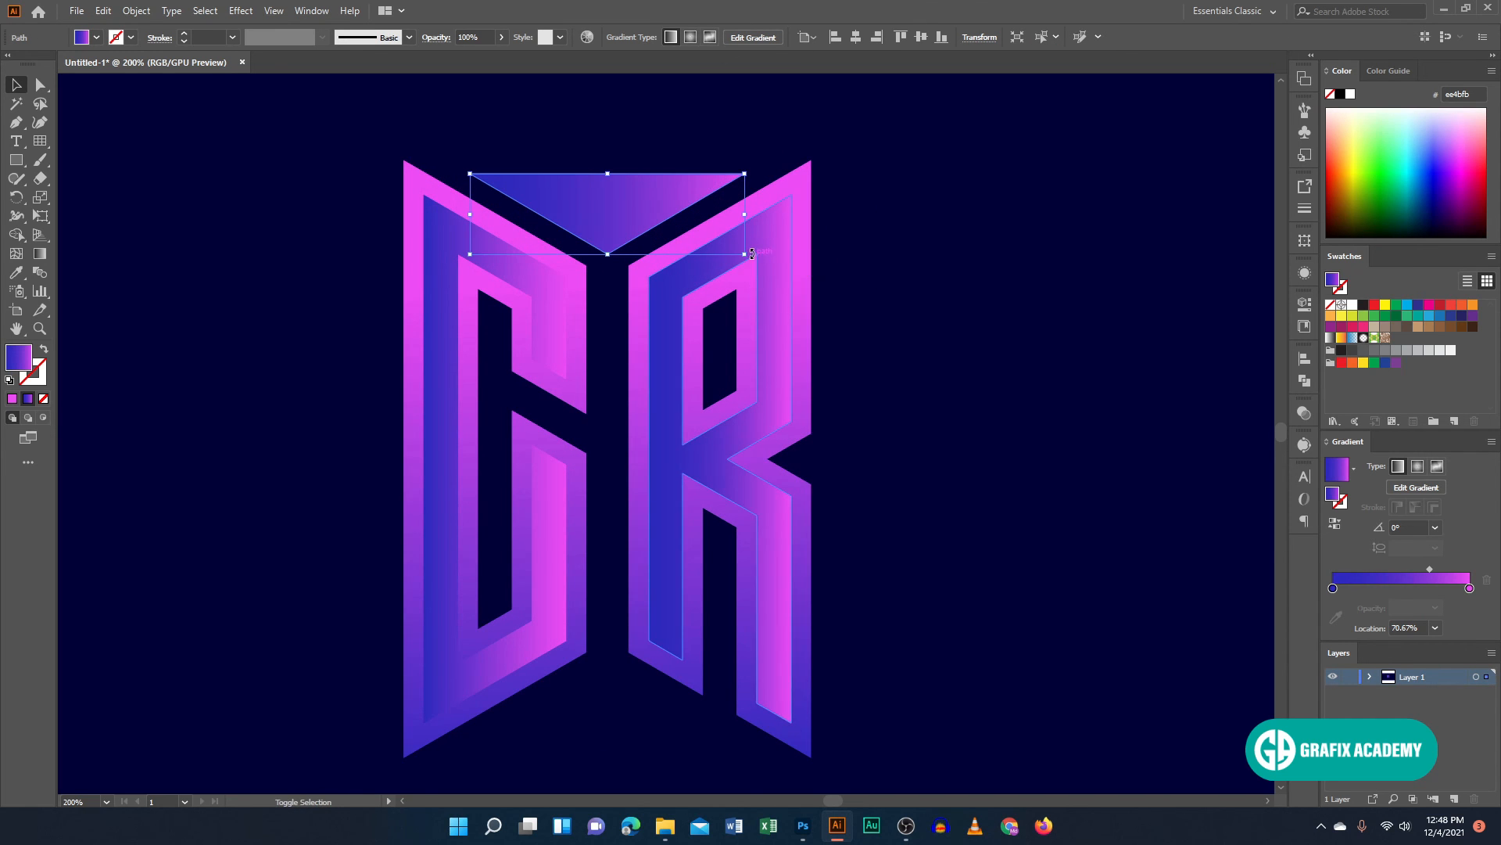
{"action": "left_click", "coordinate": [785, 221], "text": "shift"}
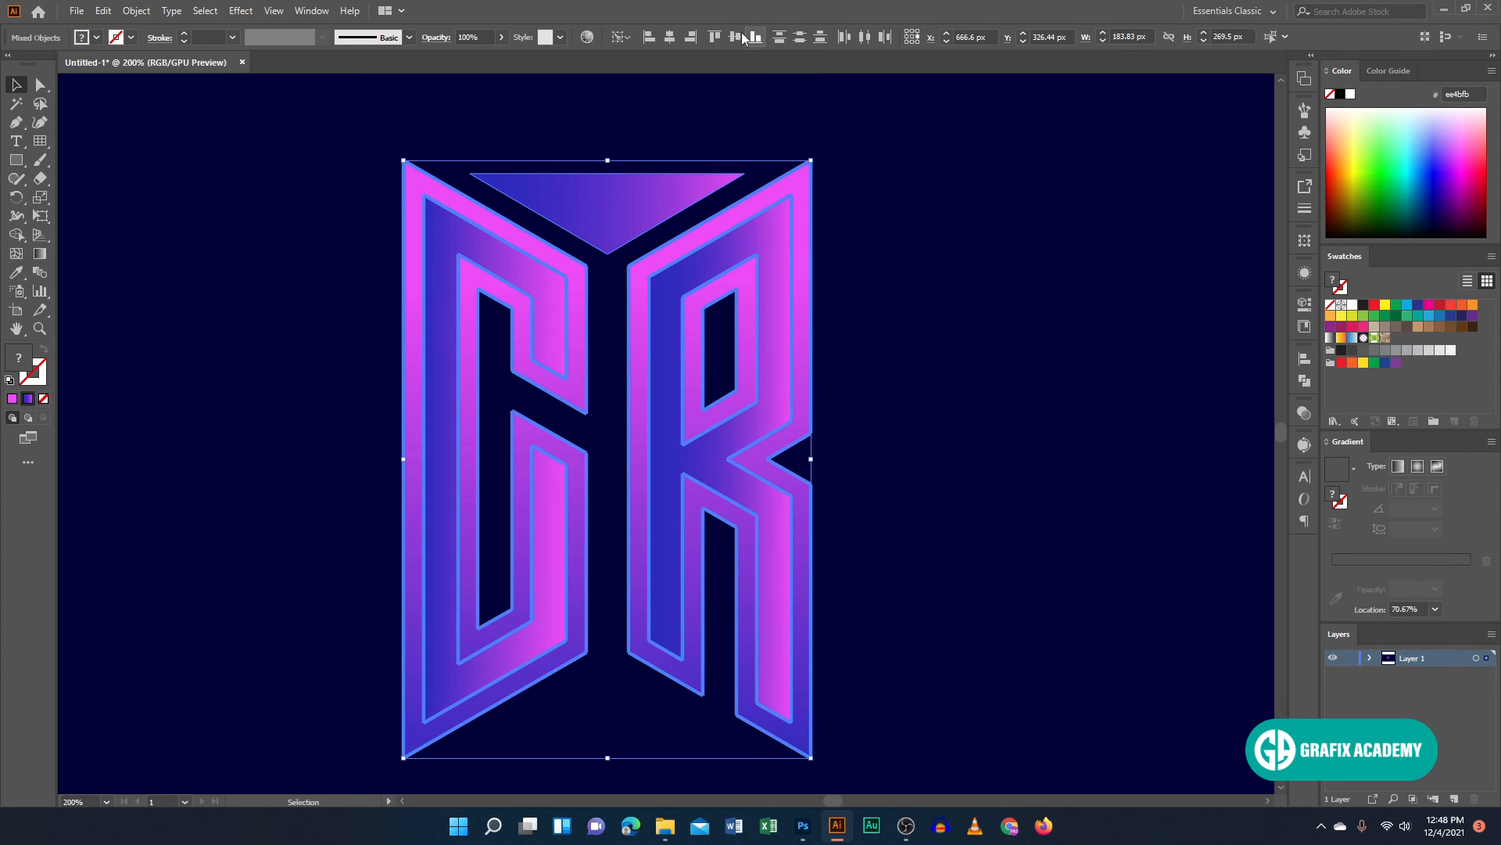
{"action": "left_click", "coordinate": [714, 37]}
{"action": "left_click", "coordinate": [928, 228]}
Create a smaller copy of the triangle inset inside the original.
{"action": "left_click", "coordinate": [633, 178]}
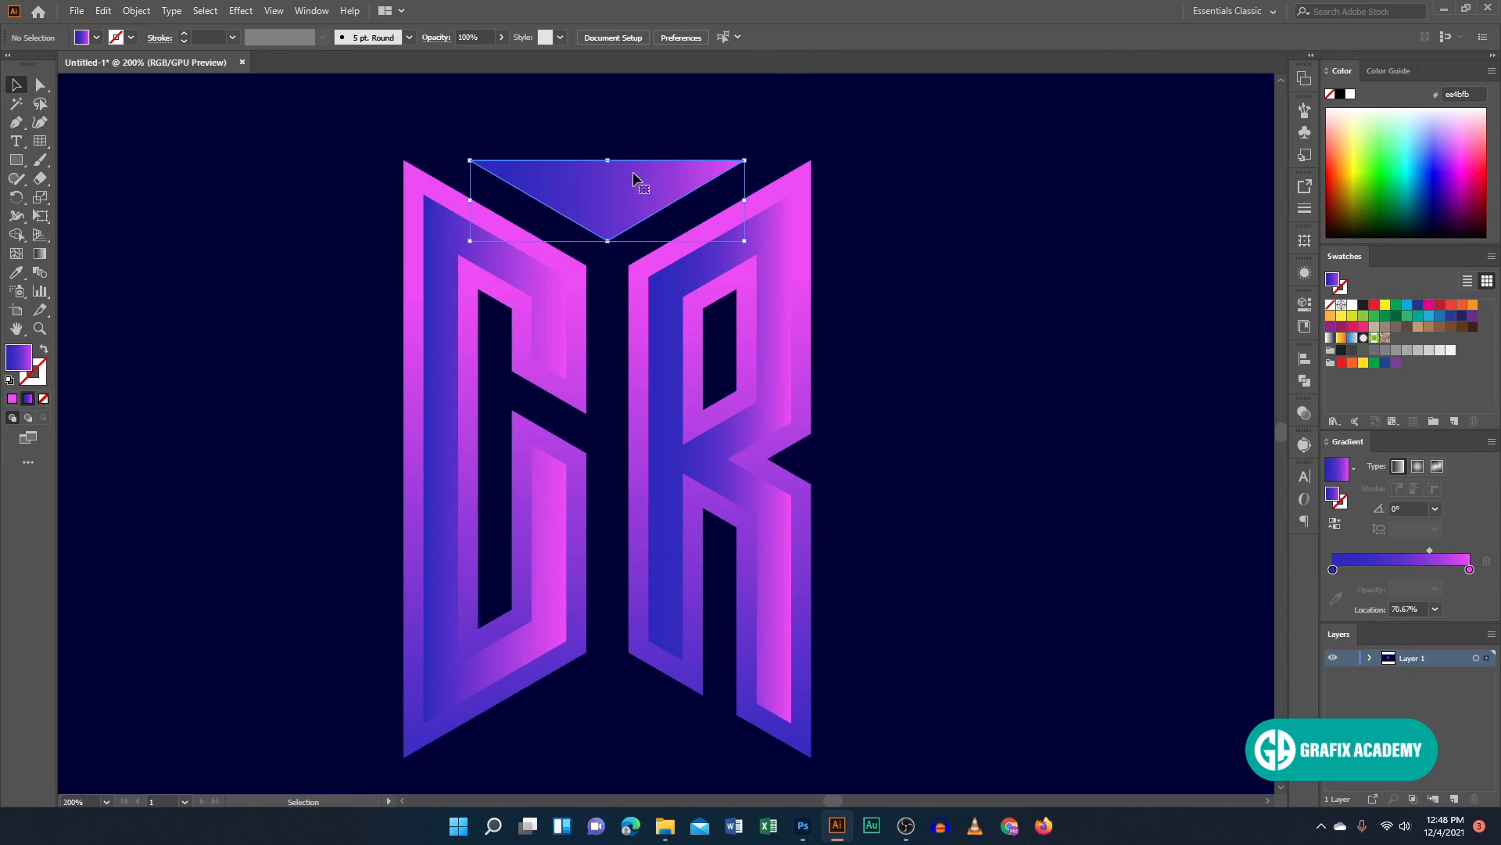
{"action": "key", "text": "a"}
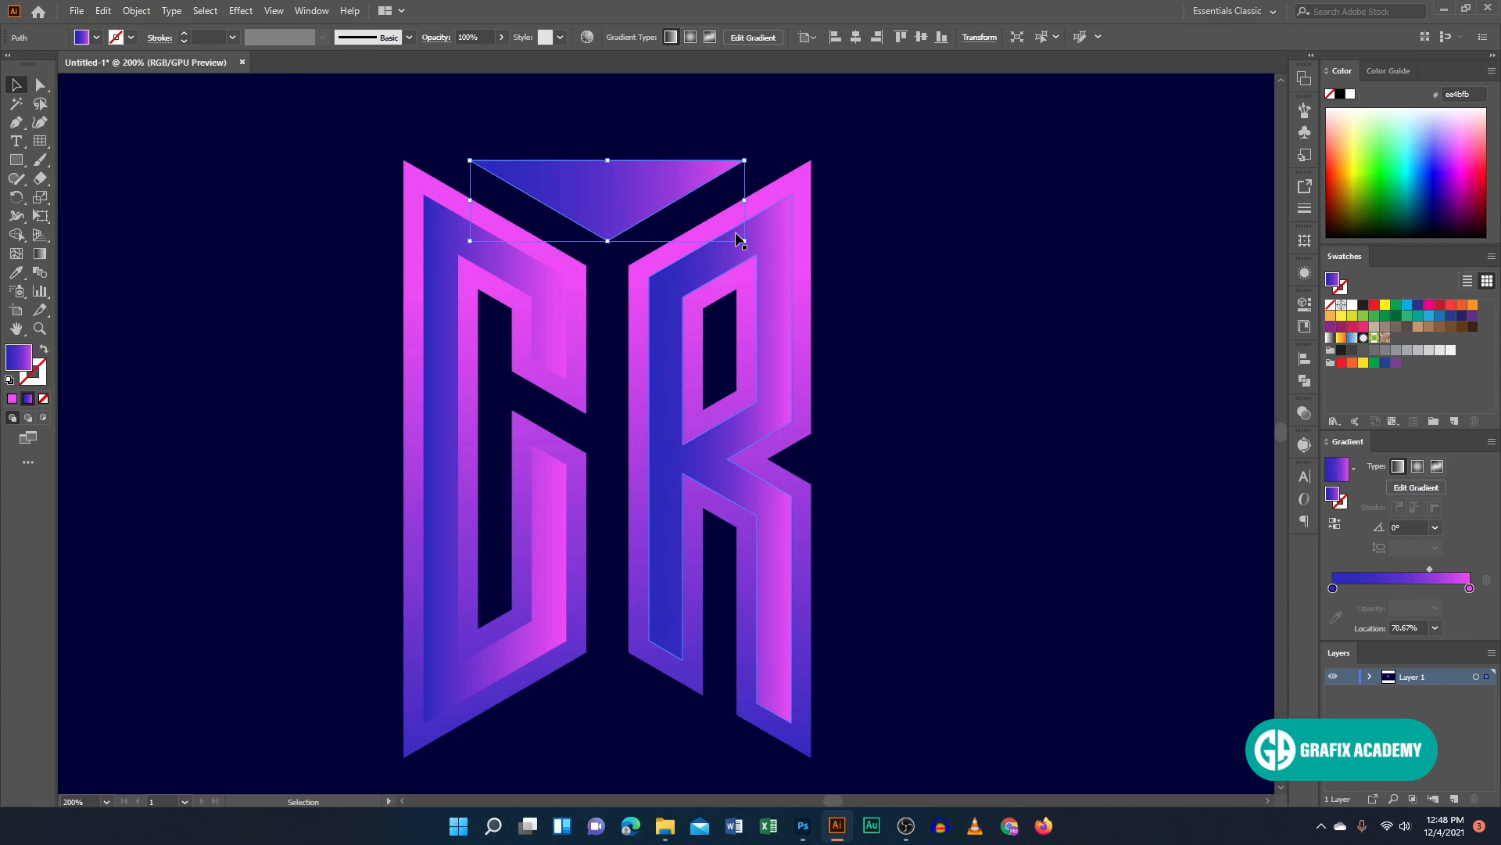
{"action": "left_click_drag", "start_coordinate": [744, 240], "coordinate": [721, 234]}
{"action": "left_click", "coordinate": [391, 188]}
{"action": "left_click", "coordinate": [615, 186]}
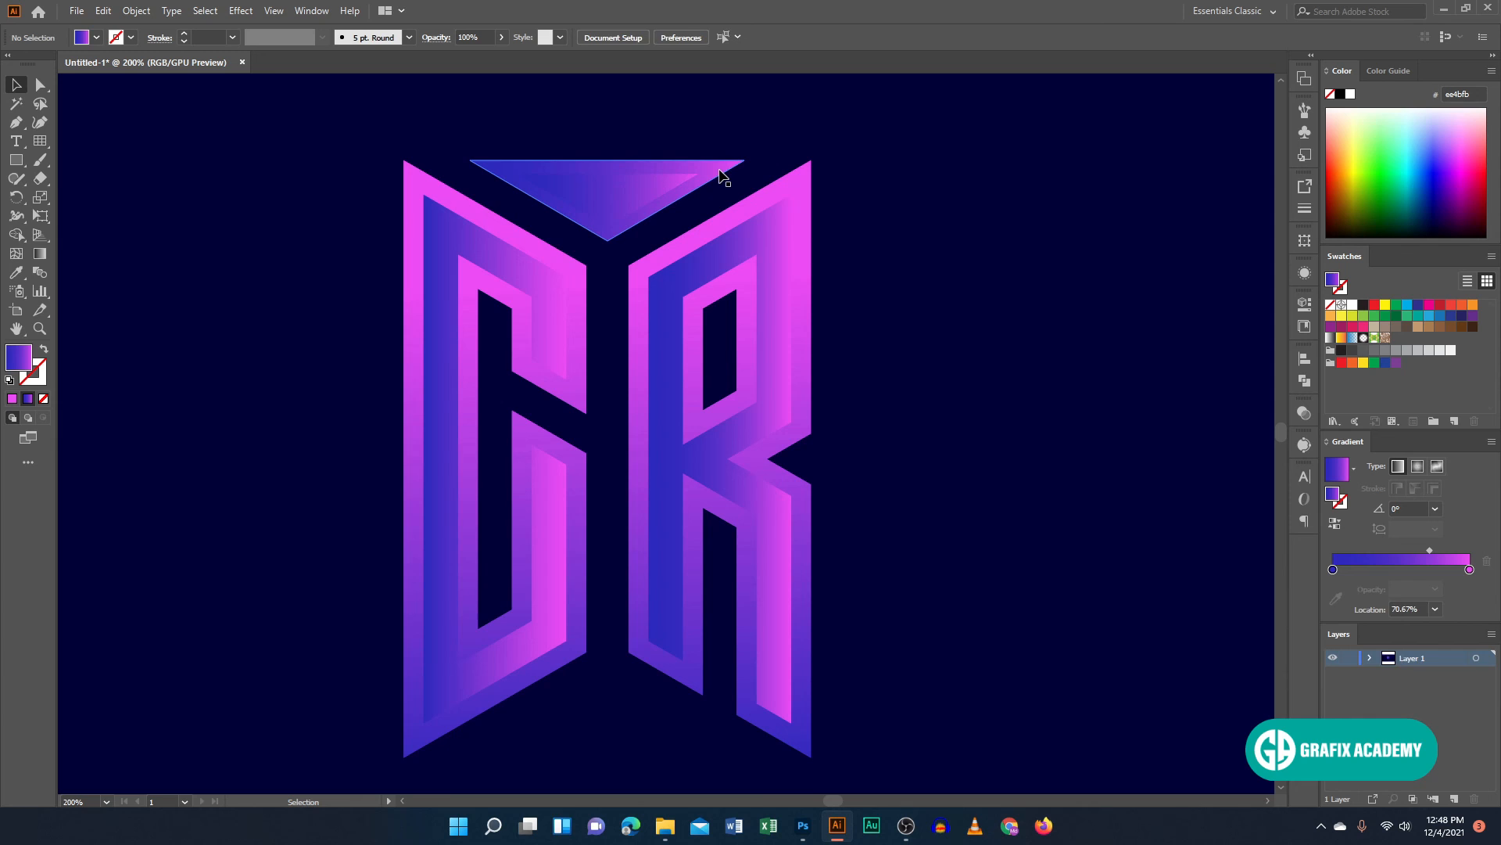
Run the outer triangle's gradient at -90° from blue at the top to pink at the bottom, with the midpoint at about 33%.
{"action": "key", "text": "g"}
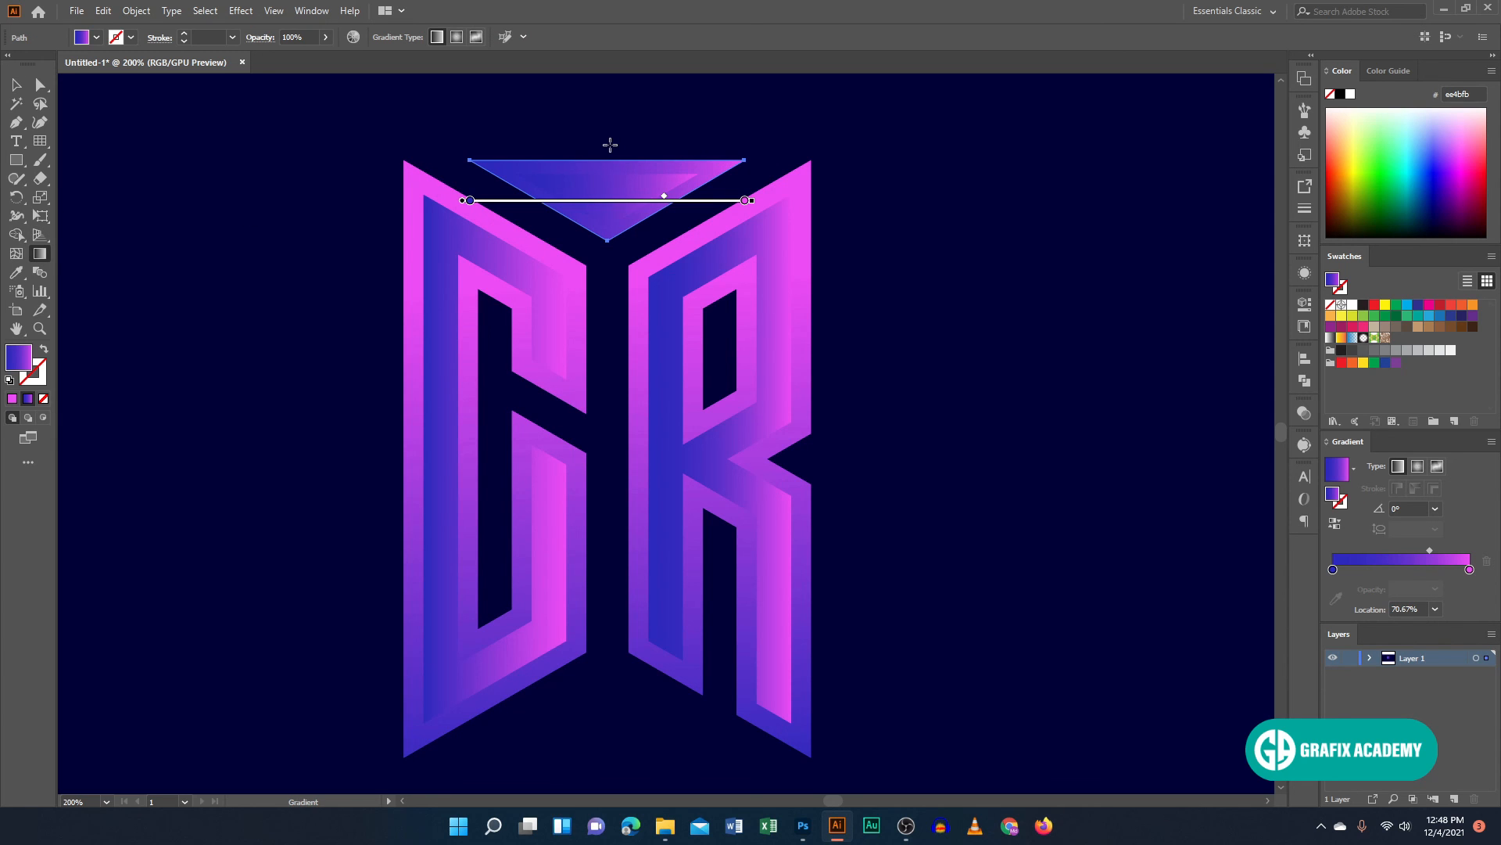
{"action": "left_click_drag", "start_coordinate": [610, 131], "coordinate": [608, 249]}
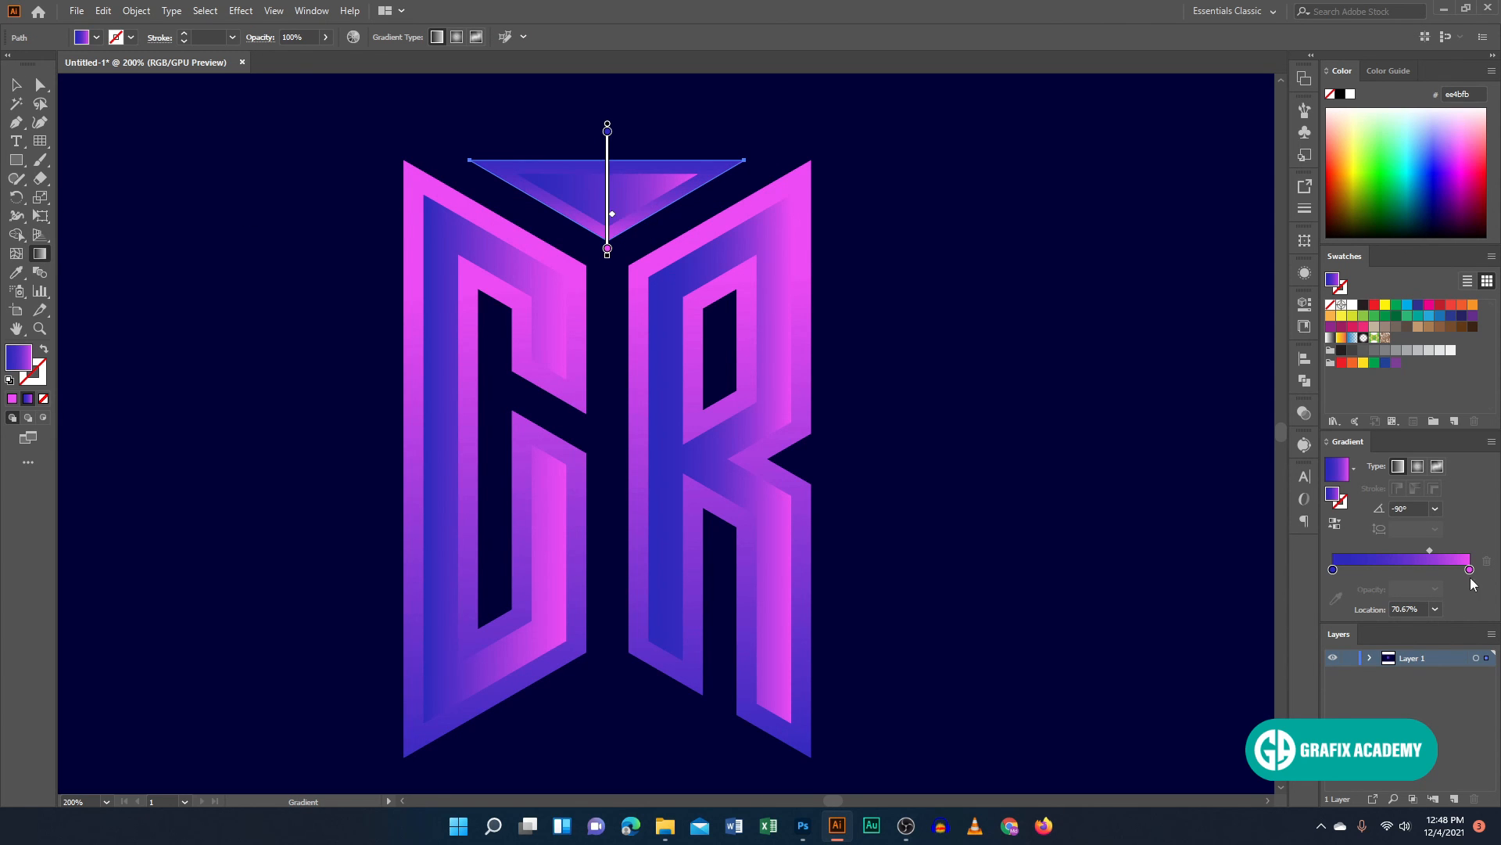
{"action": "left_click_drag", "start_coordinate": [1428, 550], "coordinate": [1375, 553]}
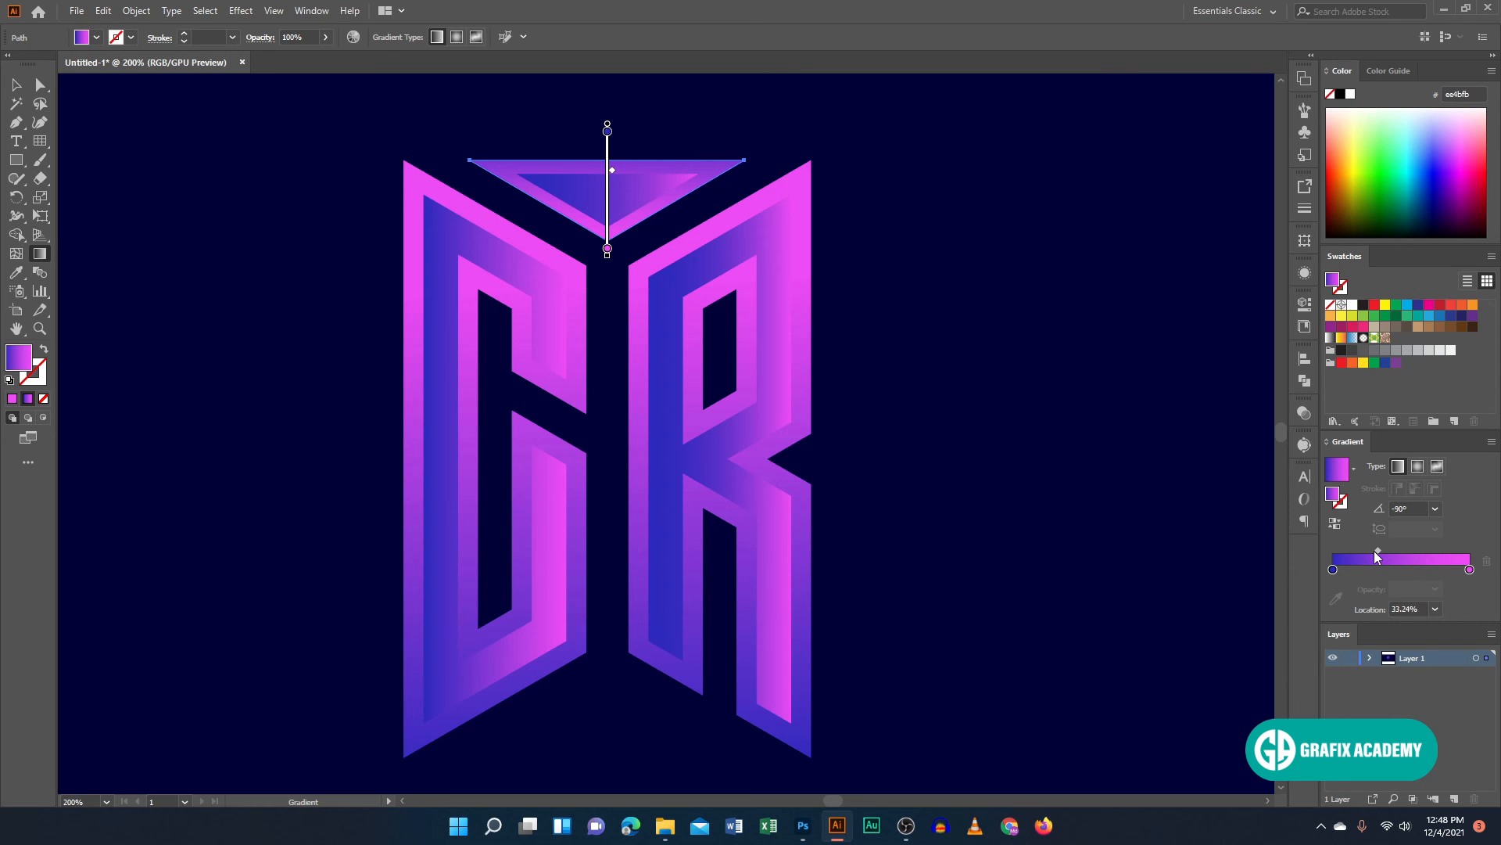
Copy the outer triangle's gradient onto the inset triangle with the Eyedropper.
{"action": "key", "text": "v"}
{"action": "left_click", "coordinate": [630, 195]}
{"action": "left_click", "coordinate": [15, 271]}
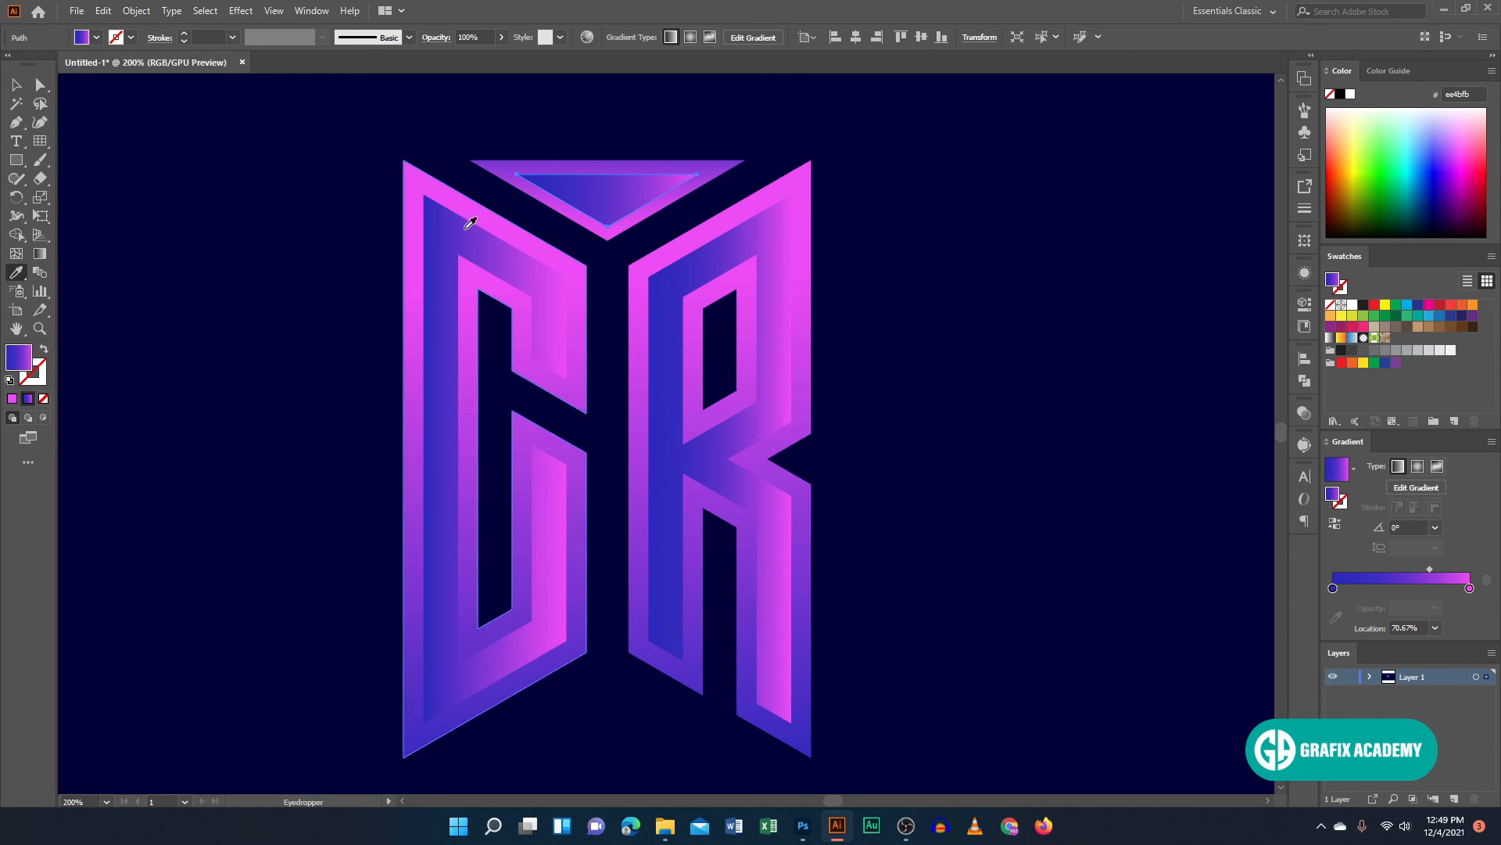
{"action": "left_click", "coordinate": [613, 172]}
Redirect the inset triangle's gradient to run from blue at the bottom tip to pink at the top edge, at about 82.1°.
{"action": "left_click", "coordinate": [40, 253]}
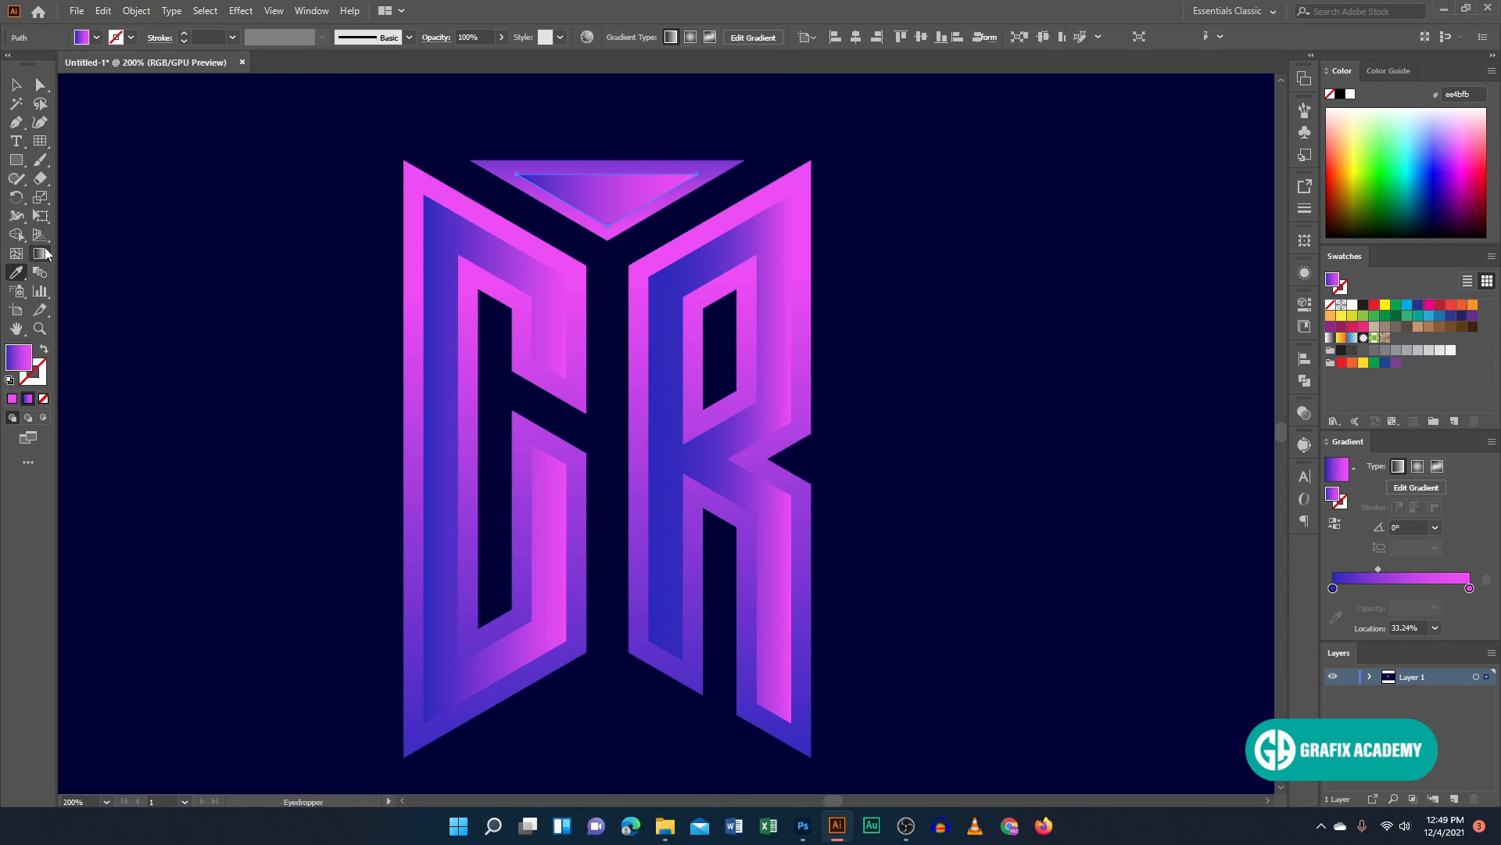
{"action": "left_click_drag", "start_coordinate": [677, 162], "coordinate": [548, 222]}
{"action": "mouse_move", "coordinate": [596, 143]}
{"action": "left_mouse_down"}
{"action": "mouse_move", "coordinate": [601, 248]}
{"action": "mouse_move", "coordinate": [610, 157]}
{"action": "left_mouse_up"}
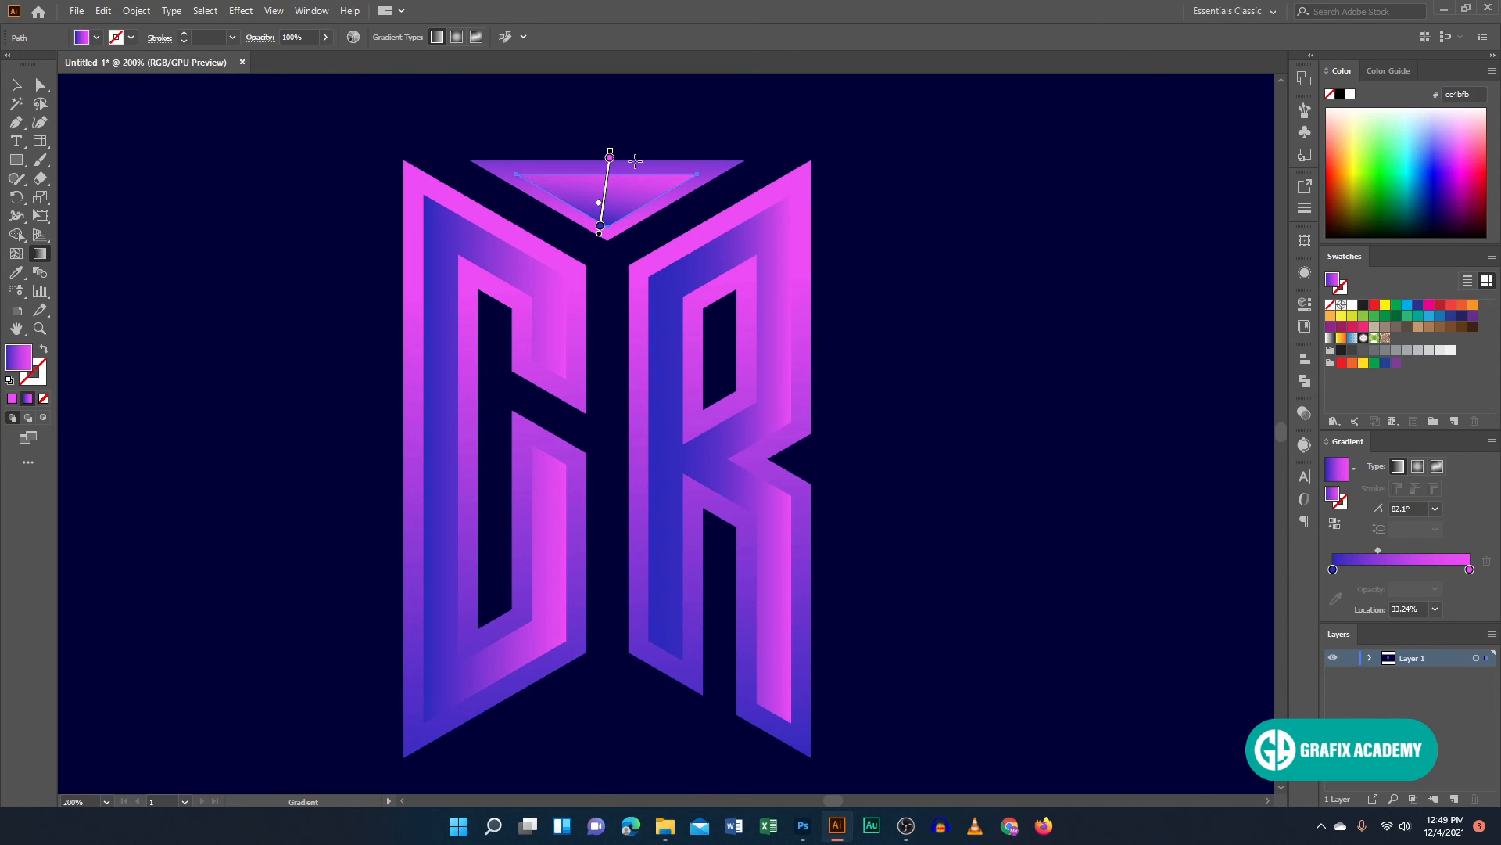
{"action": "left_click", "coordinate": [15, 84]}
{"action": "left_click", "coordinate": [223, 180]}
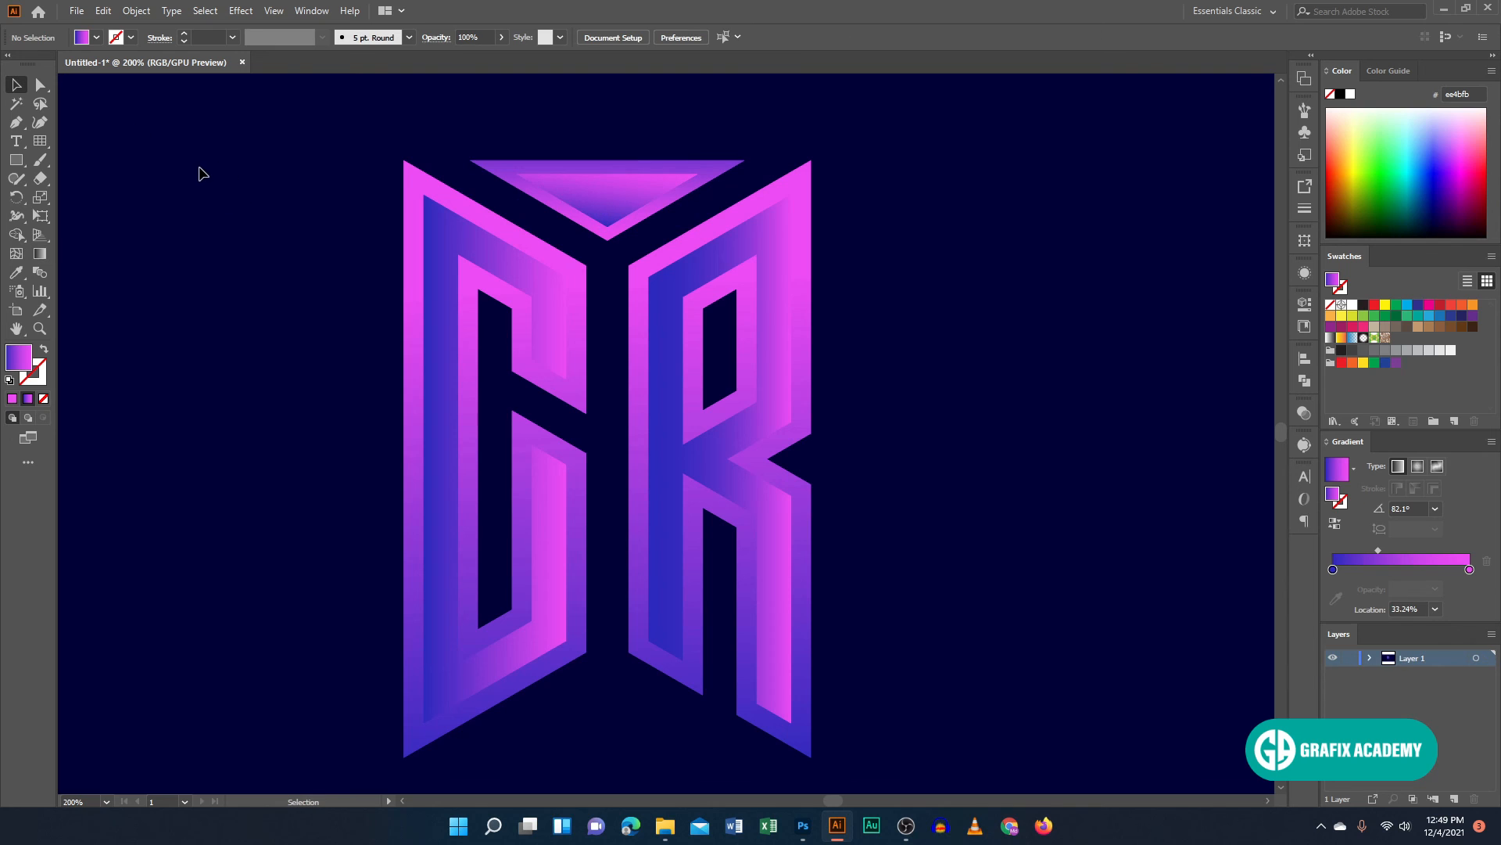
{"action": "key", "text": "ctrl+minus"}
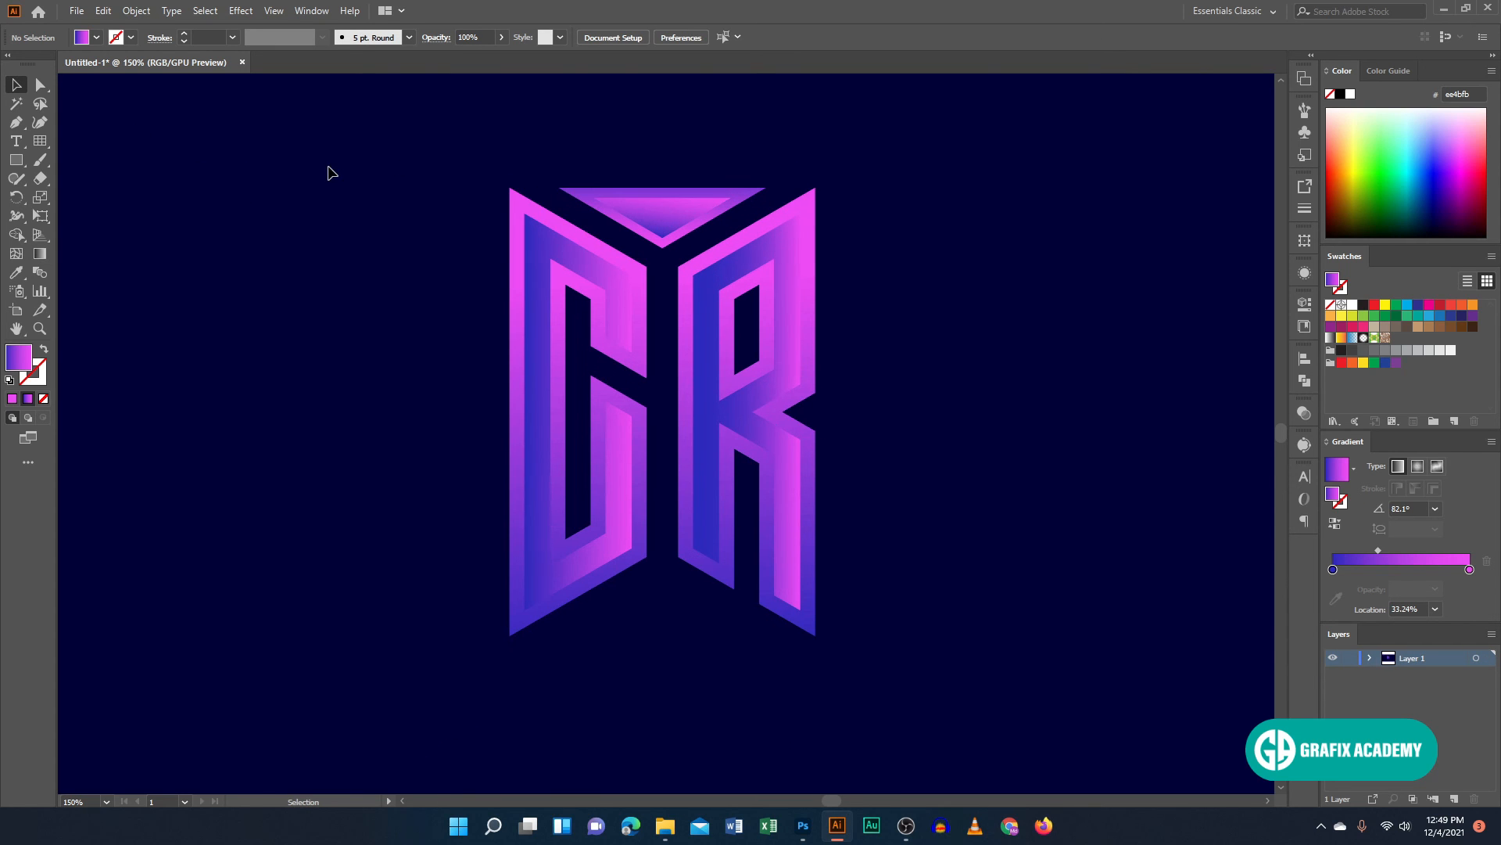